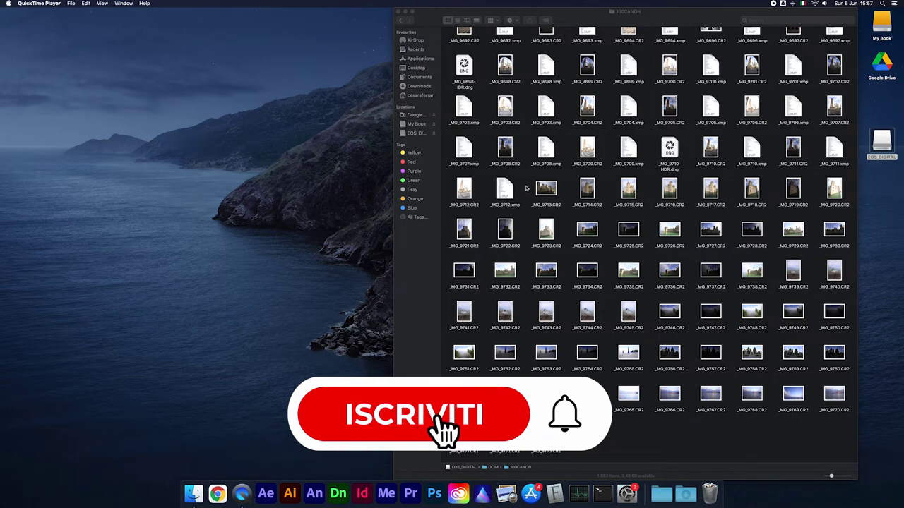
Select castle photos _MG_9713 through _MG_9773 in 100CANON and drag them onto Photoshop's Dock icon
left_click_drag(526, 187, 850, 192)
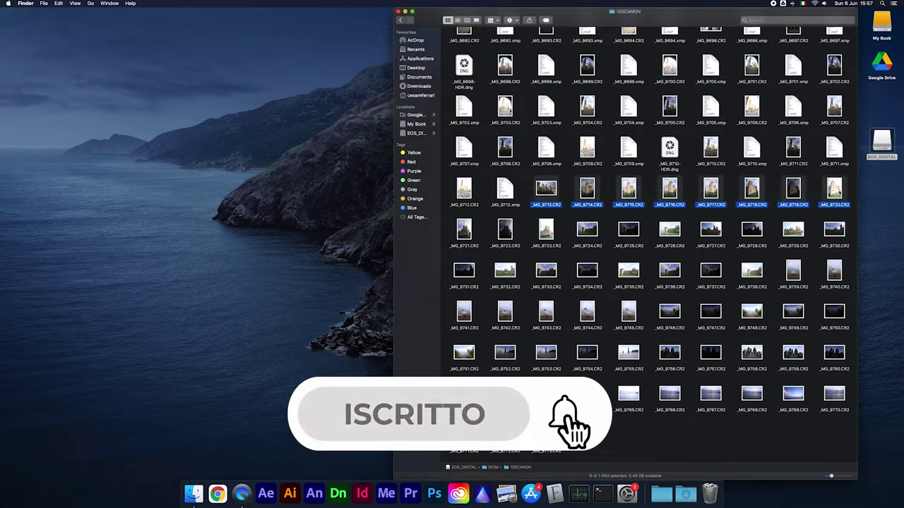
left_click_drag(446, 216, 735, 377)
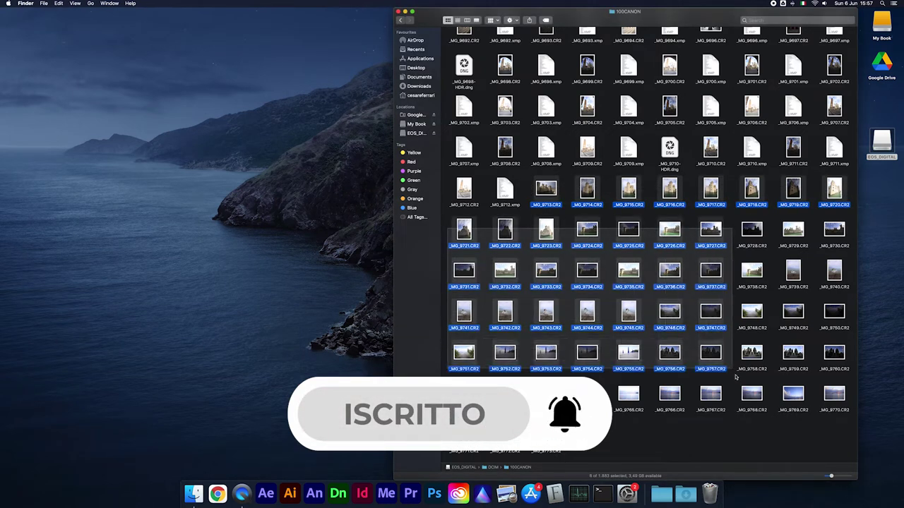
left_click_drag(735, 377, 837, 441)
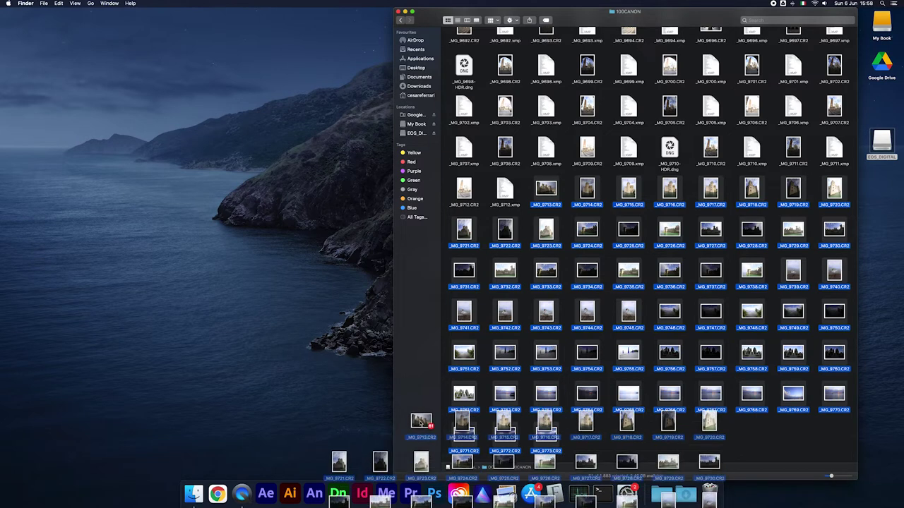
left_click_drag(531, 217, 434, 493)
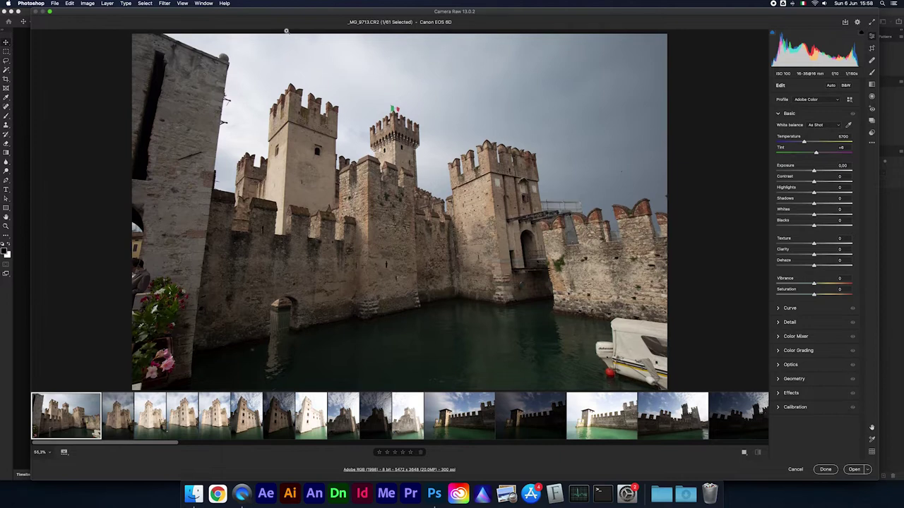
Apply the Sharpening5DMKIV user preset to every opened photo, then reselect only the first one
mouse_move(183, 416)
key("super+a")
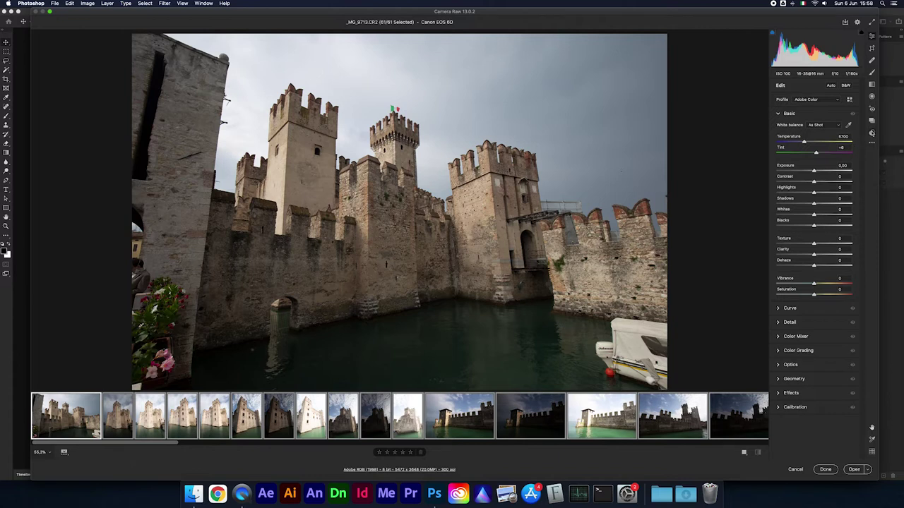
left_click(872, 132)
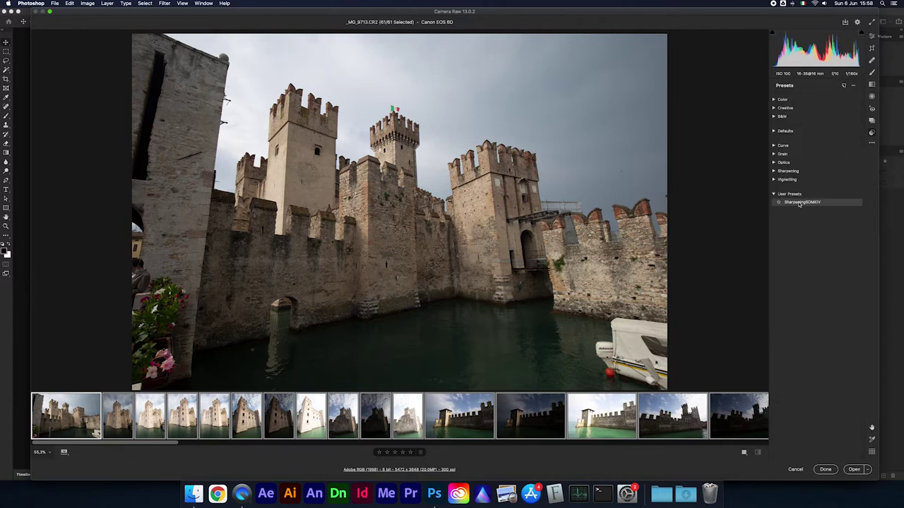
left_click(799, 203)
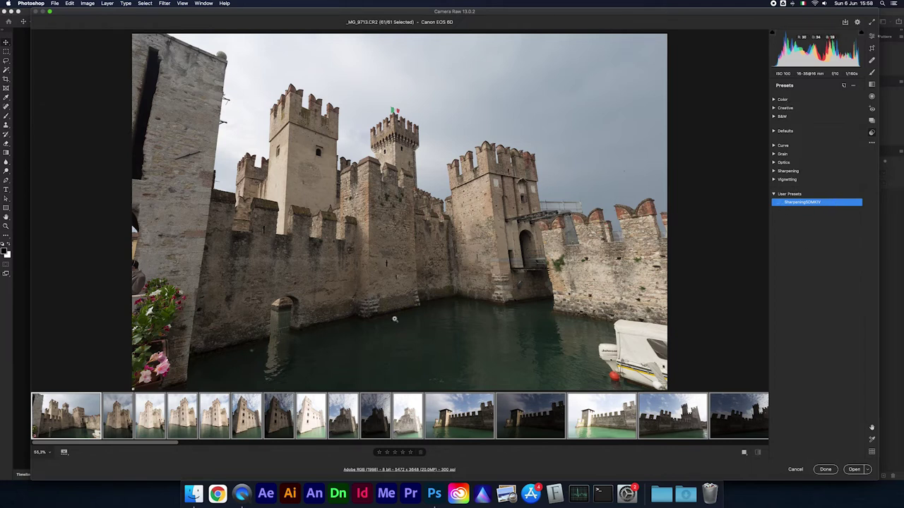
mouse_move(65, 416)
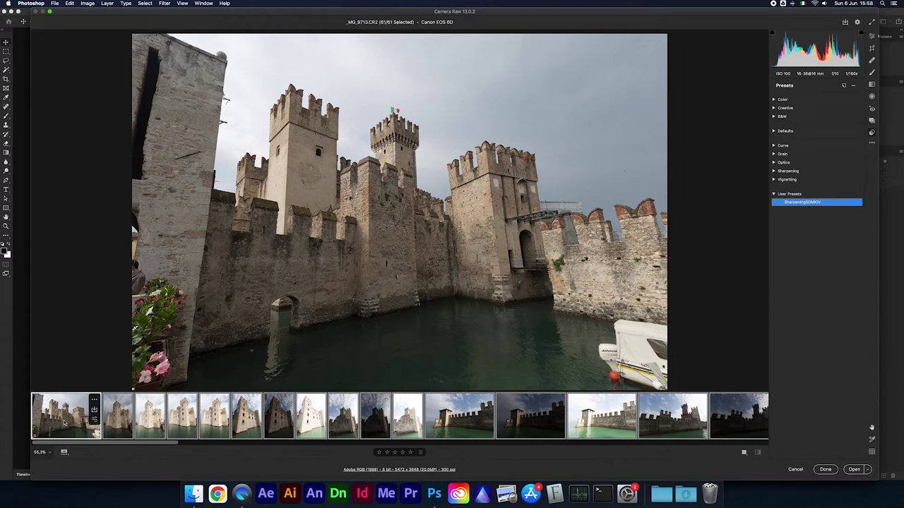
left_click(66, 422)
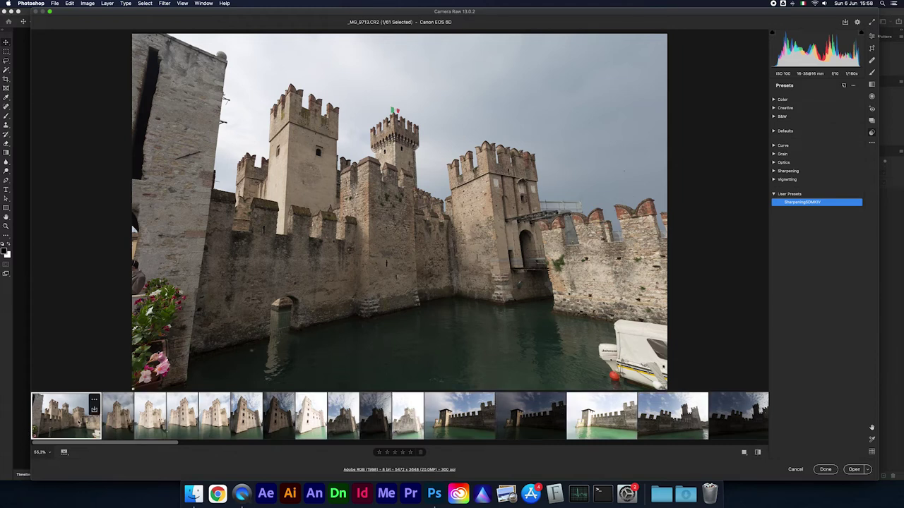
Browse the filmstrip to _MG_9718 and select it together with the next two bracketed exposures
left_click(122, 432)
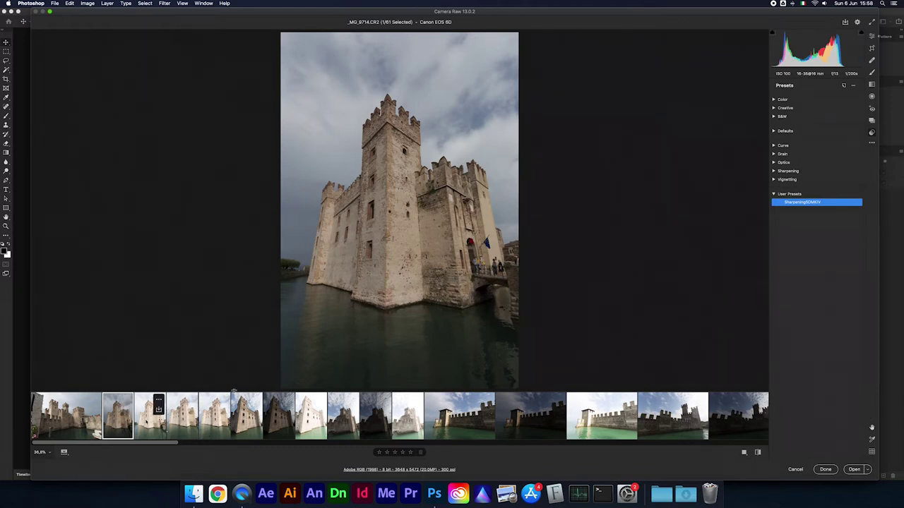
left_click(137, 423)
key("Right")
key("Right")
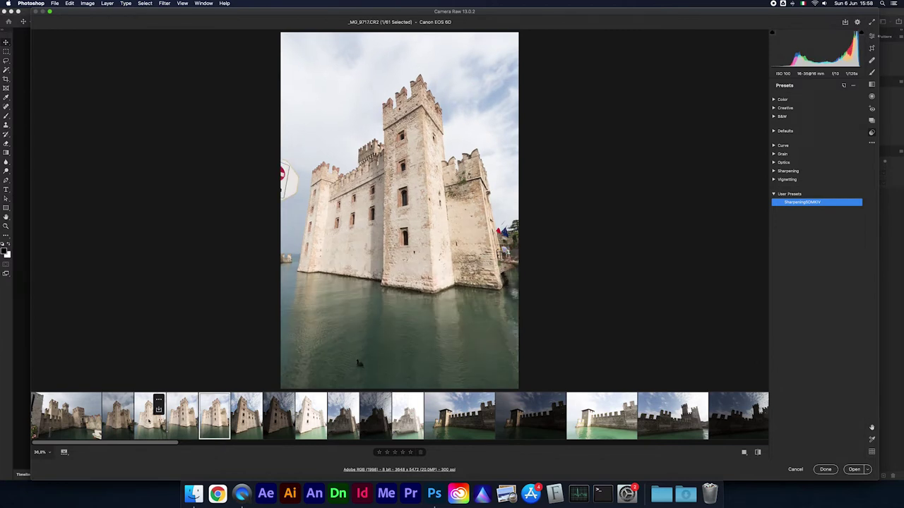
key("Right")
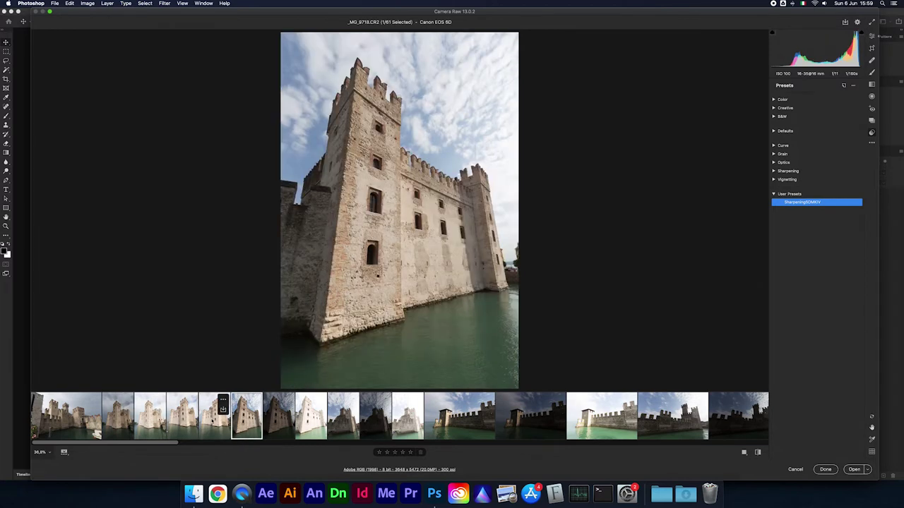
key("Right")
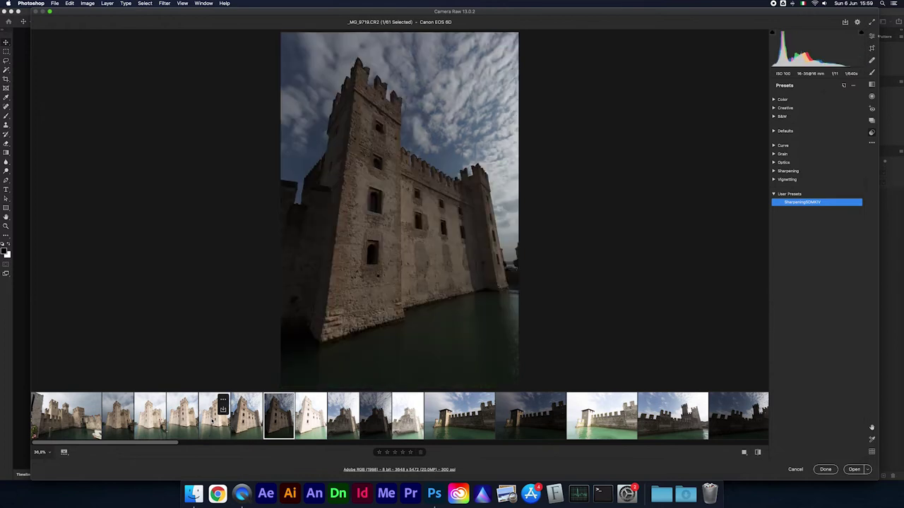
key("Right")
key("Left")
key("Left")
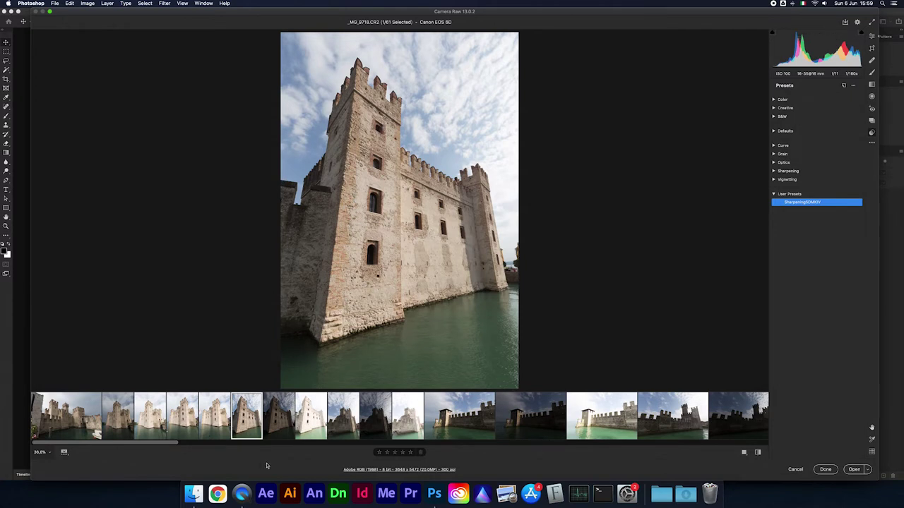
left_click(311, 421, "shift")
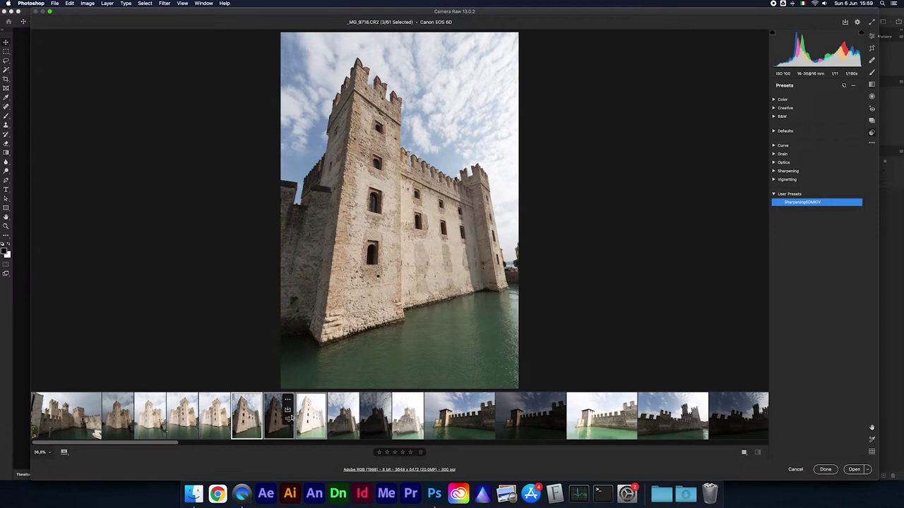
Merge the three exposures to HDR with Low deghosting and save as _MG_9718-HDR.dng
right_click(311, 417)
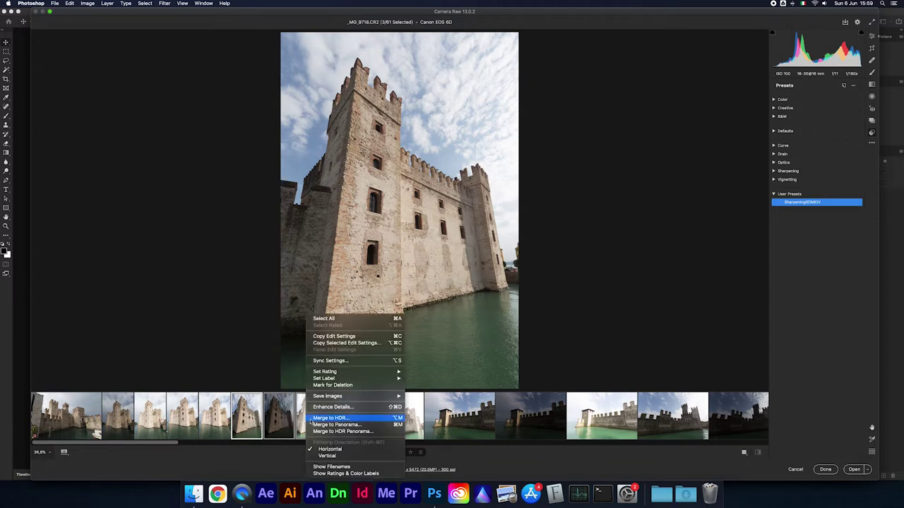
left_click(324, 418)
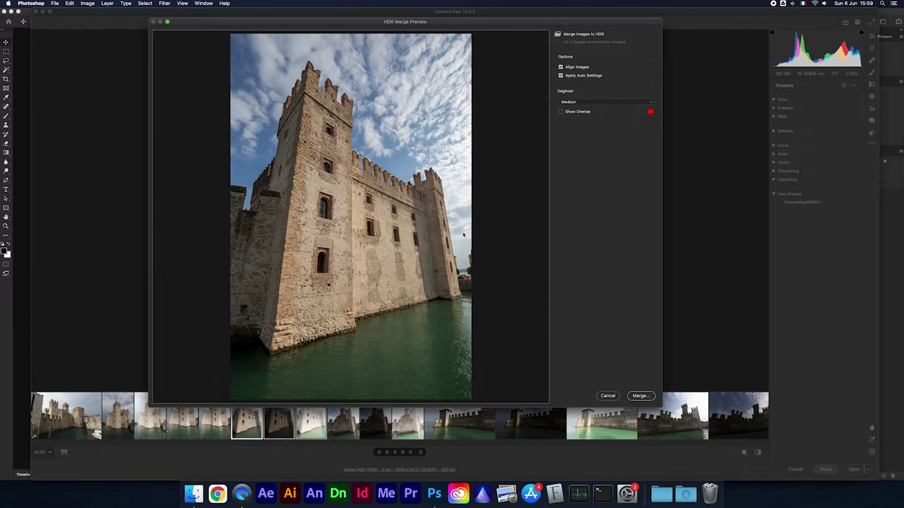
left_click(577, 103)
left_click(566, 97)
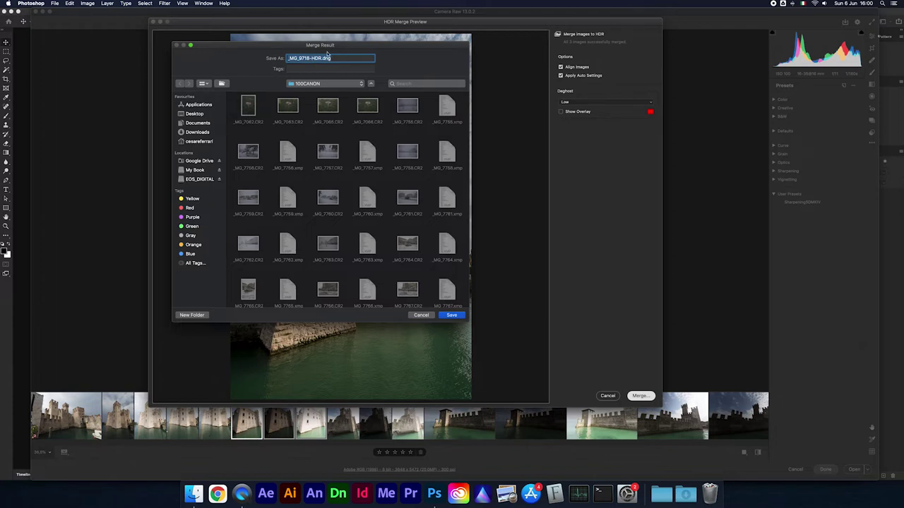
left_click(453, 316)
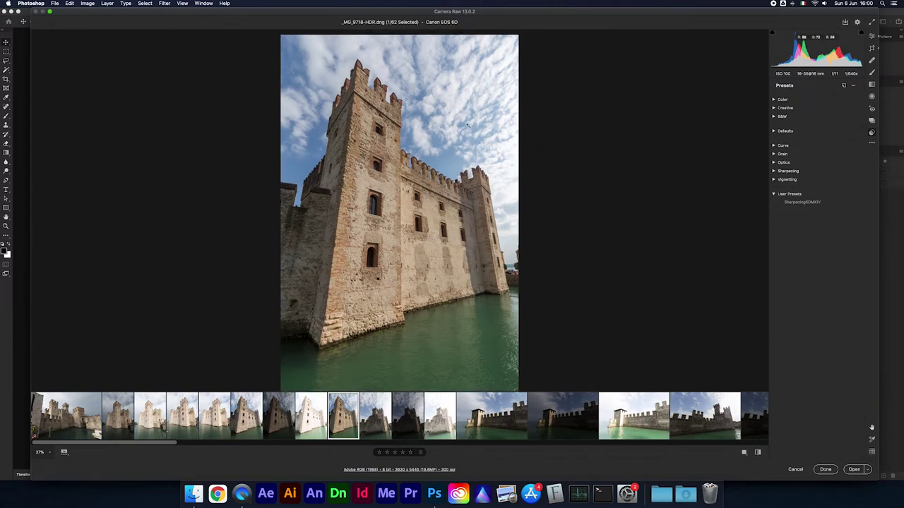
In Basic, set Contrast to 0, lift Shadows to about +95 and add Clarity +10
left_click(872, 36)
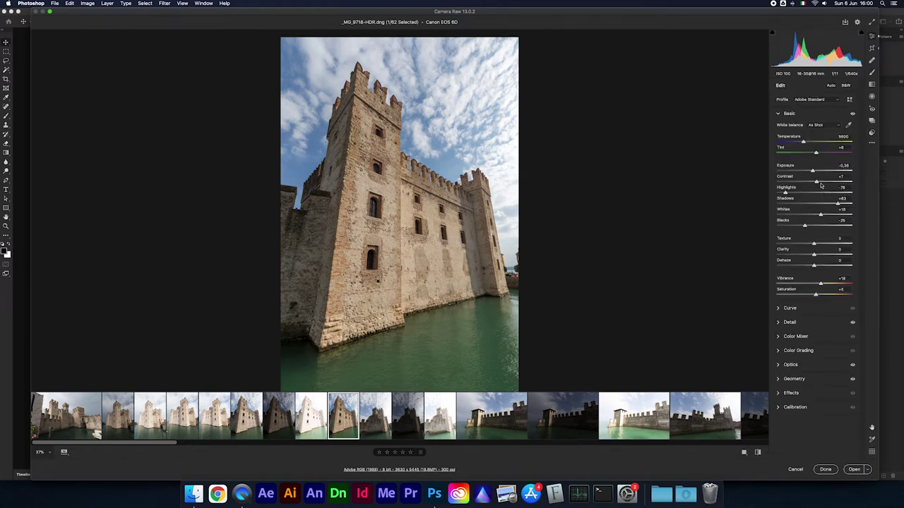
left_click_drag(817, 182, 815, 183)
left_click_drag(837, 205, 849, 205)
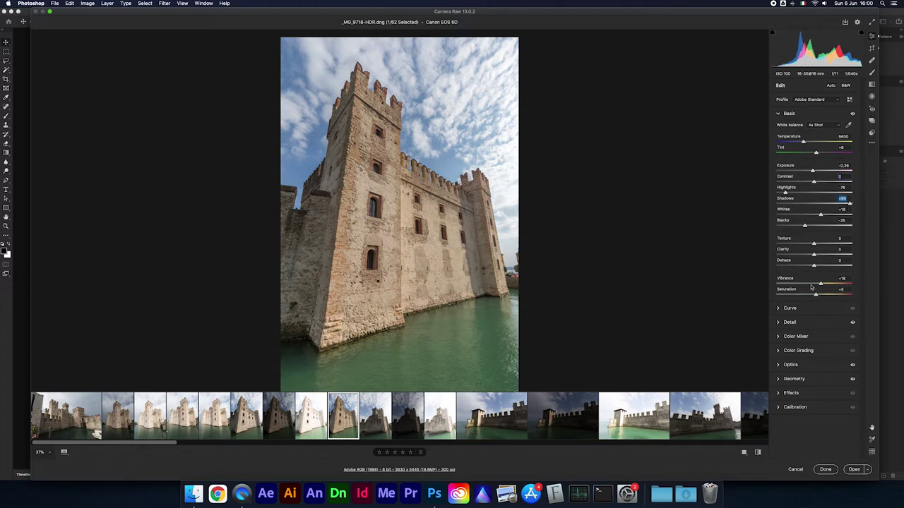
left_click_drag(816, 256, 818, 256)
In Color Mixer, raise Blues saturation to +21 and lower Blues luminance to -18
left_click(792, 337)
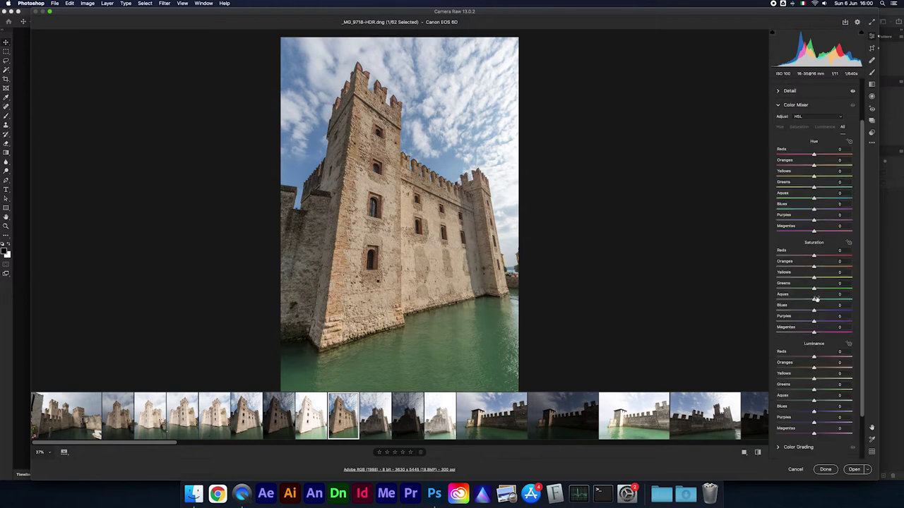
left_click_drag(814, 311, 822, 311)
left_click_drag(814, 413, 807, 414)
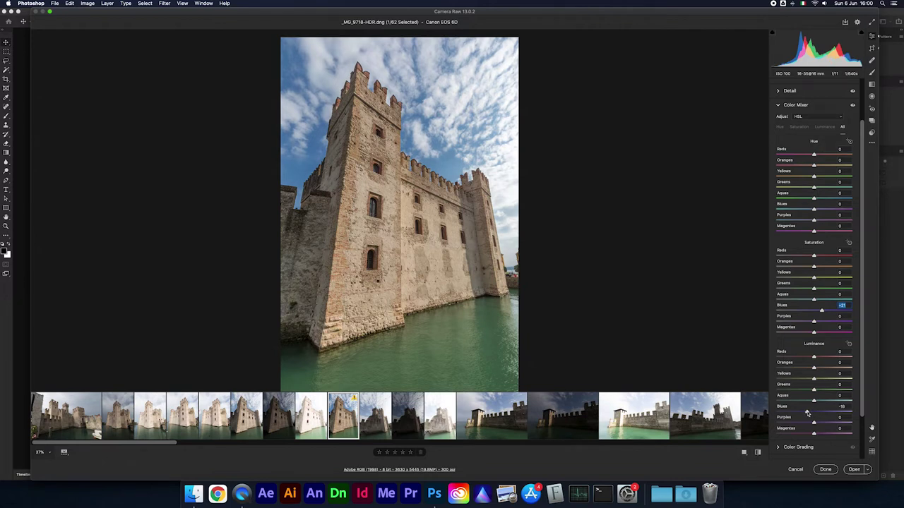
left_click(808, 413)
scroll(807, 193, "up", 2)
scroll(807, 194, "up", 1)
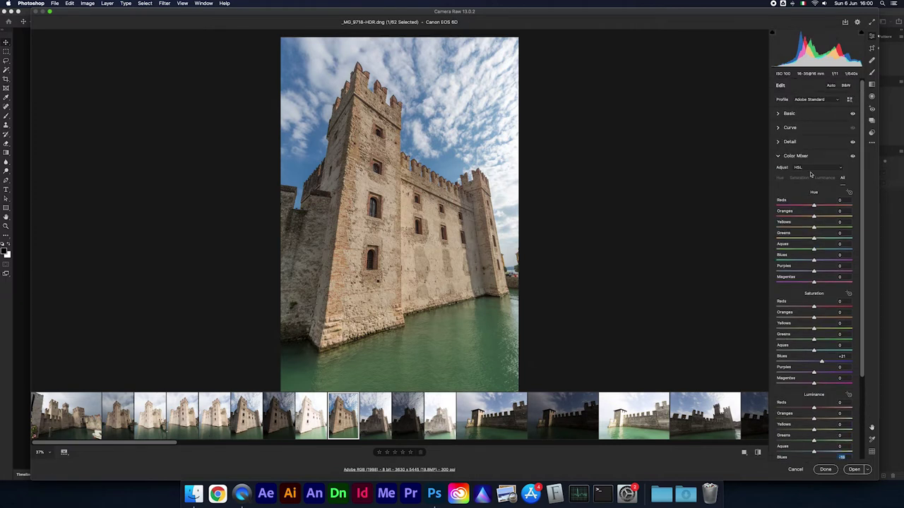
Preview Clarity and Saturation at maximum, then undo the extreme saturation
left_click(788, 114)
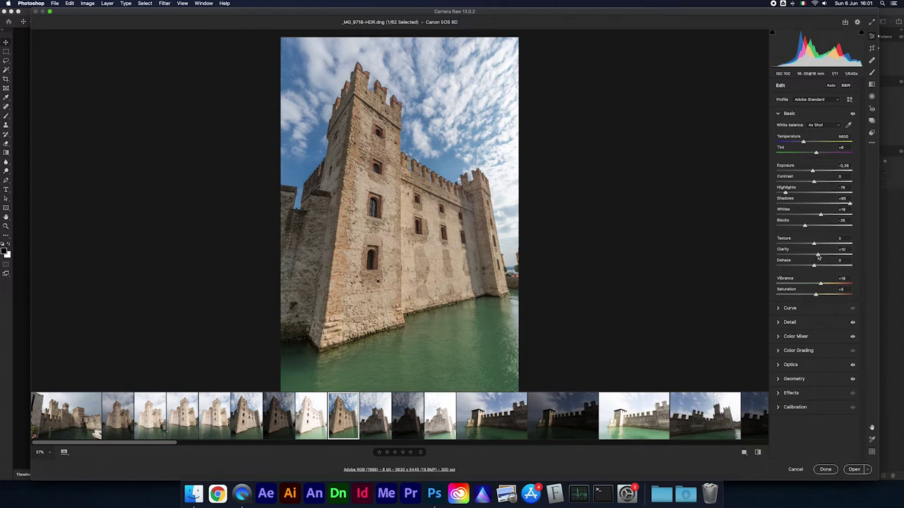
left_click_drag(817, 257, 851, 256)
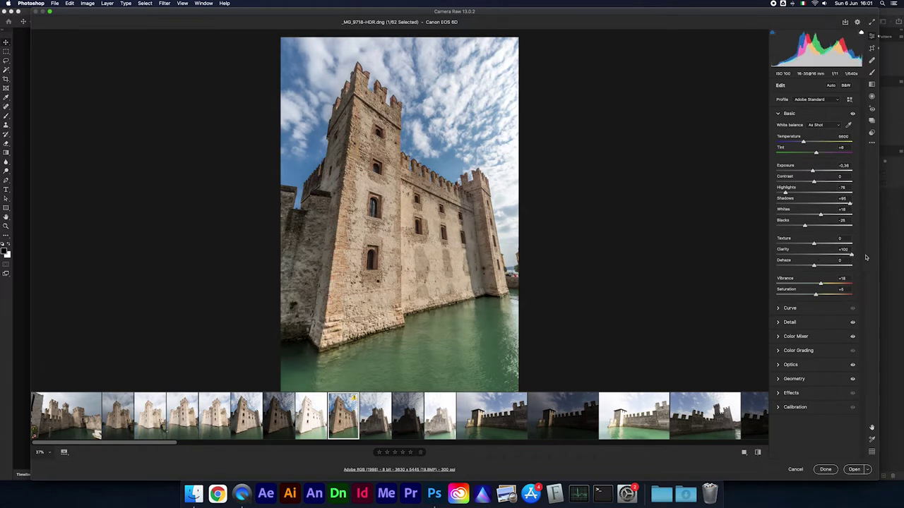
left_click_drag(816, 295, 851, 294)
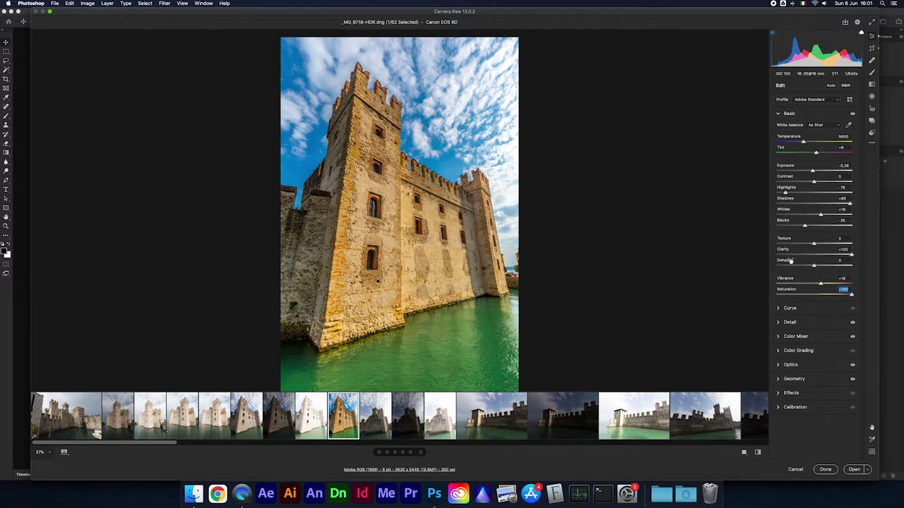
key("super+z")
key("super+z")
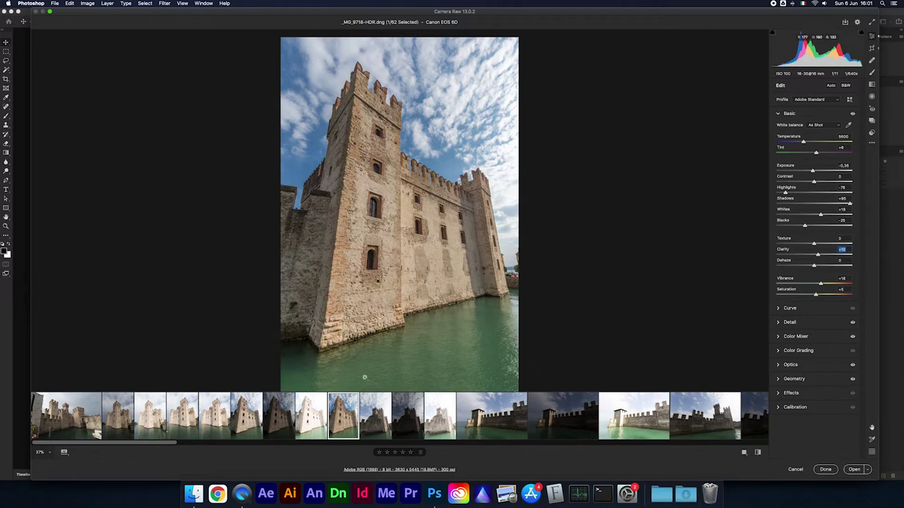
mouse_move(375, 416)
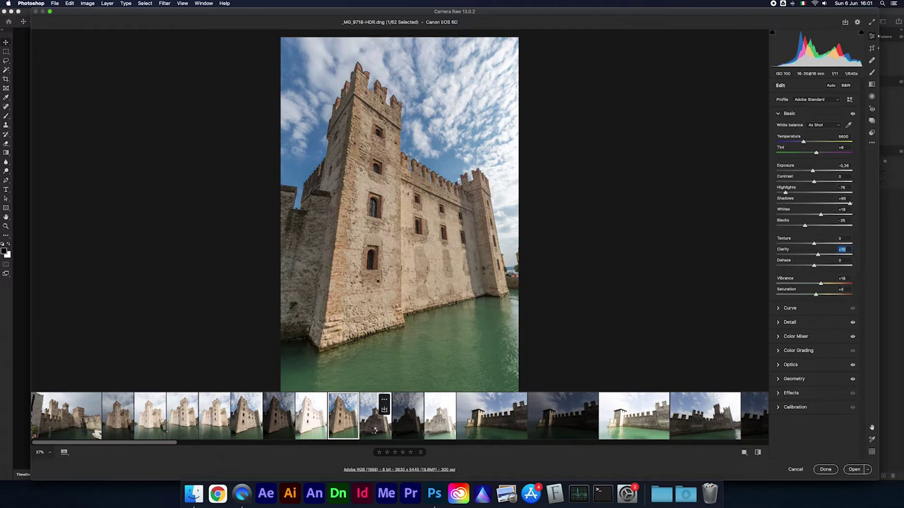
Select _MG_9721 plus the next two exposures and merge them into _MG_9721-HDR.dng
left_click(374, 433)
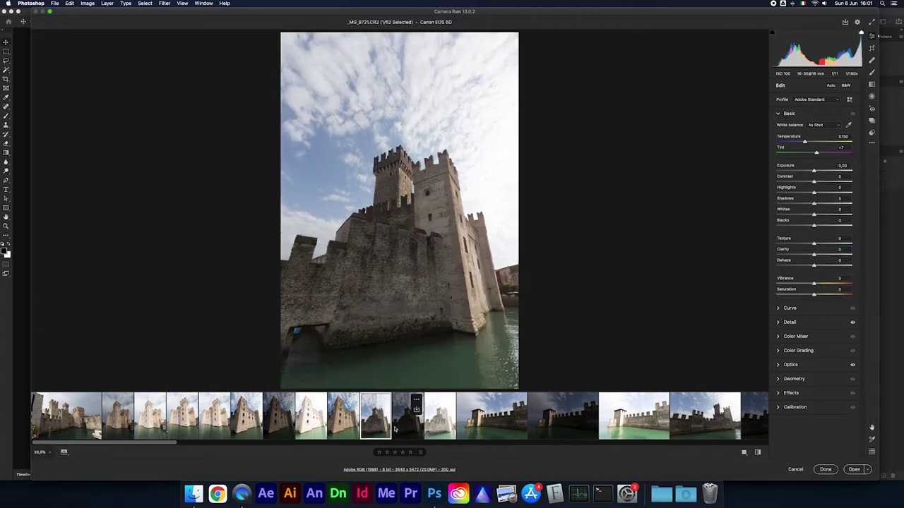
left_click(444, 429, "shift")
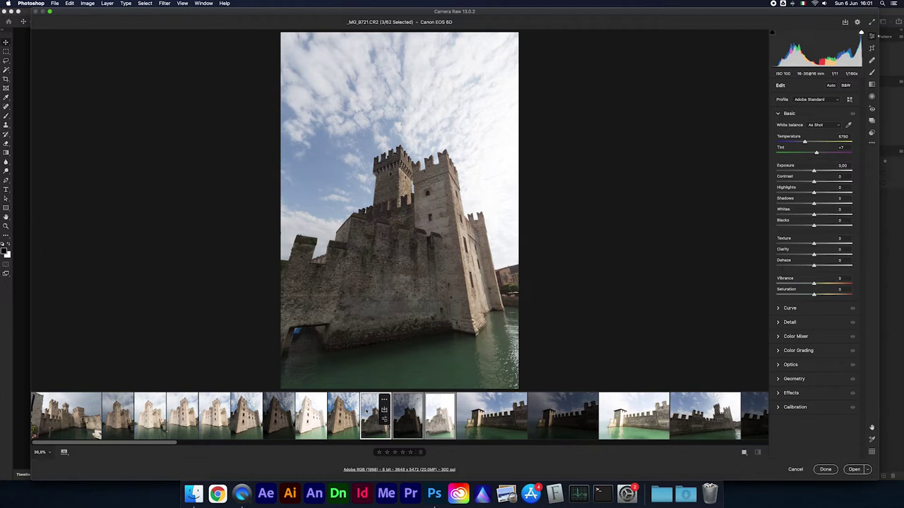
right_click(365, 411)
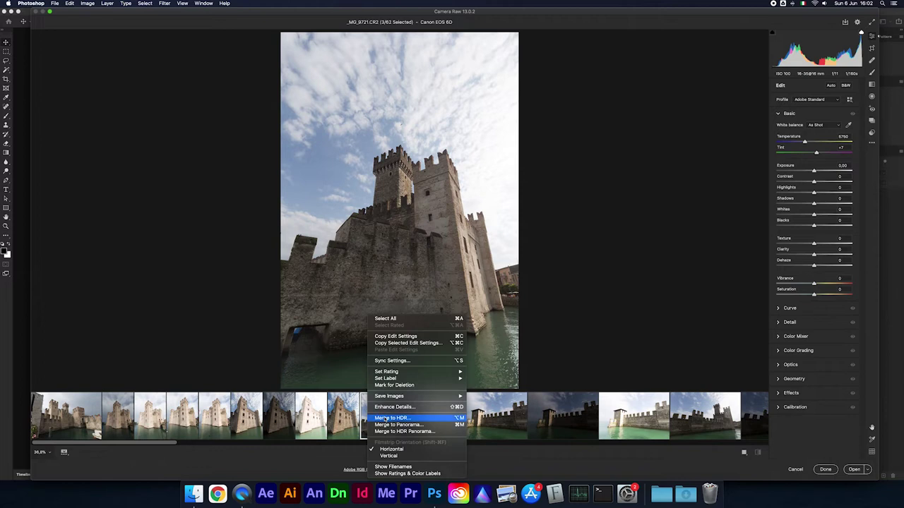
left_click(387, 420)
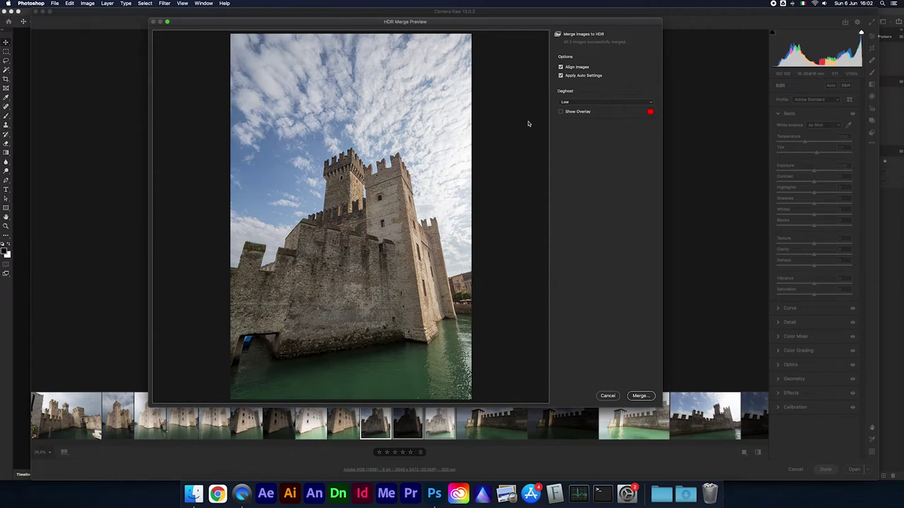
left_click(643, 396)
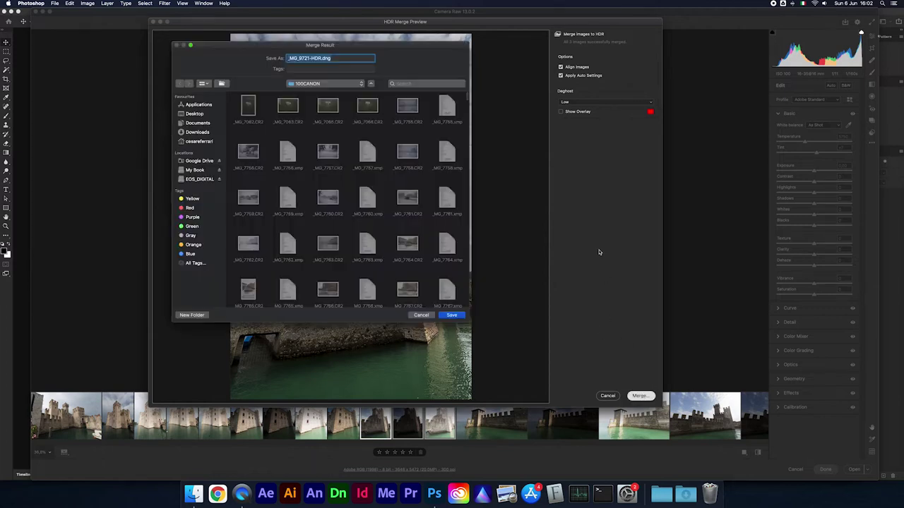
key("Return")
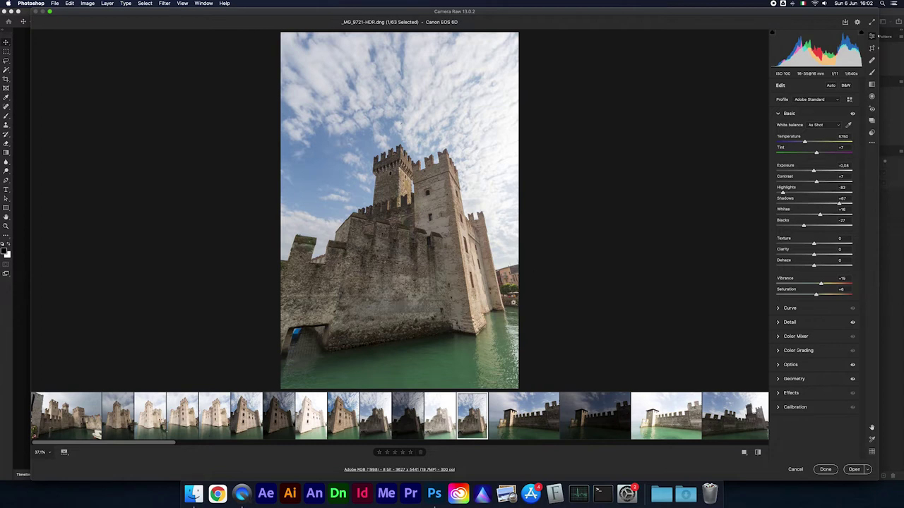
Mark the three source exposures of the tower HDR for deletion
mouse_move(407, 417)
mouse_move(439, 416)
left_click(380, 428)
left_click(432, 433, "shift")
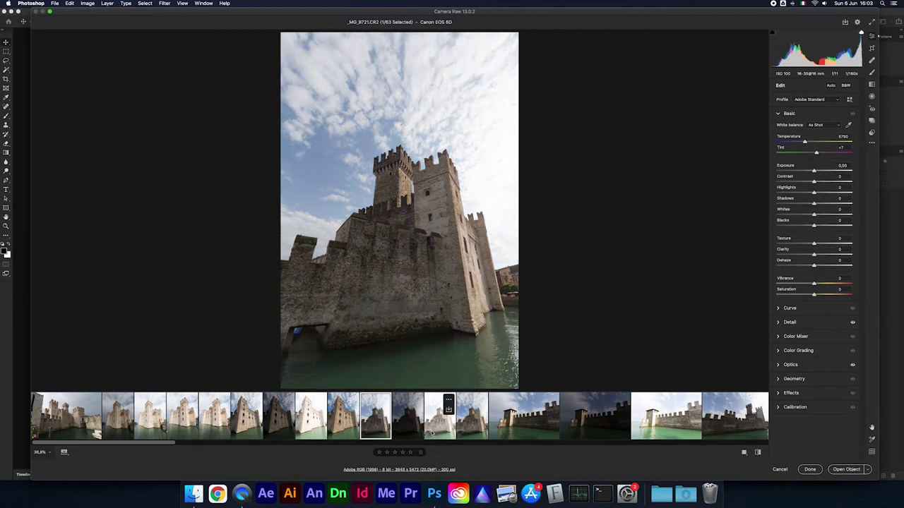
key("Delete")
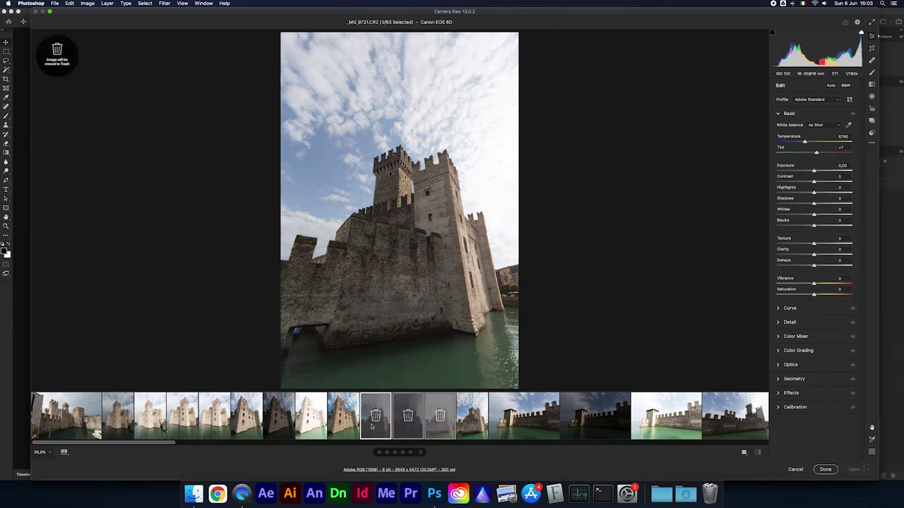
Mark _MG_9718 and its two bracketed frames for deletion, then return to the tower HDR
mouse_move(279, 416)
left_click(276, 429)
left_click(343, 423, "shift")
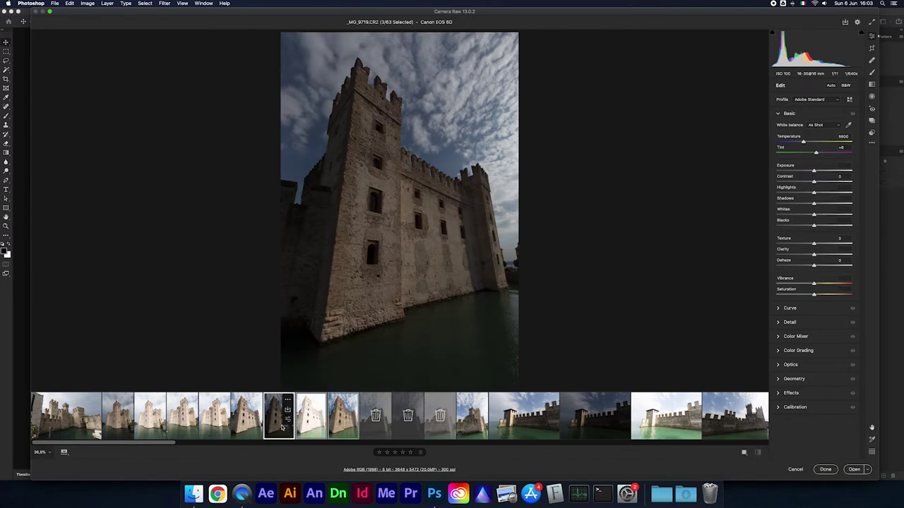
left_click(249, 428)
left_click(315, 427, "shift")
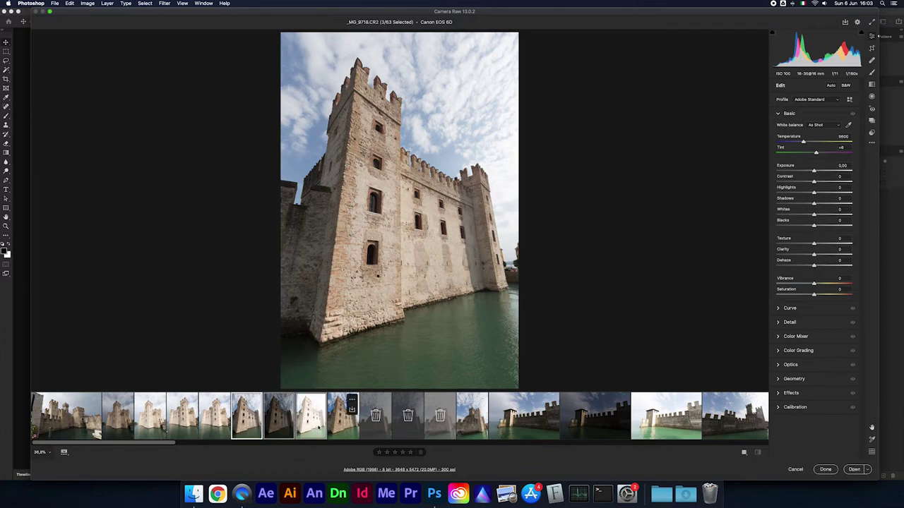
key("Delete")
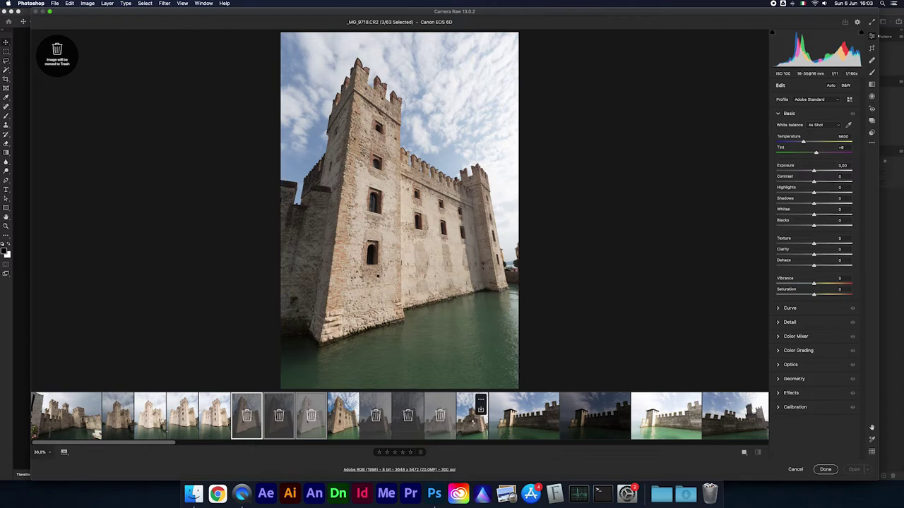
left_click(470, 424)
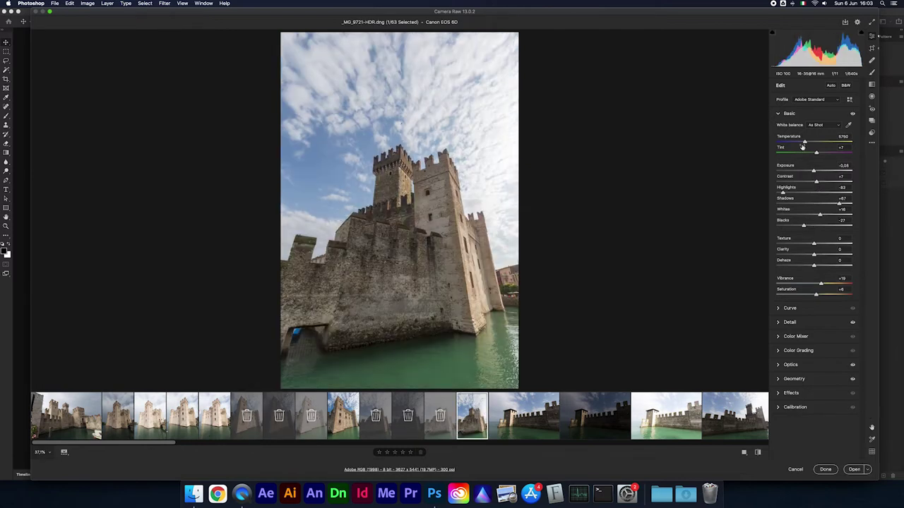
Reset Contrast to 0, pull Highlights to -100 and add Clarity +10
left_click_drag(817, 181, 815, 183)
double_click(816, 183)
left_click_drag(782, 192, 756, 193)
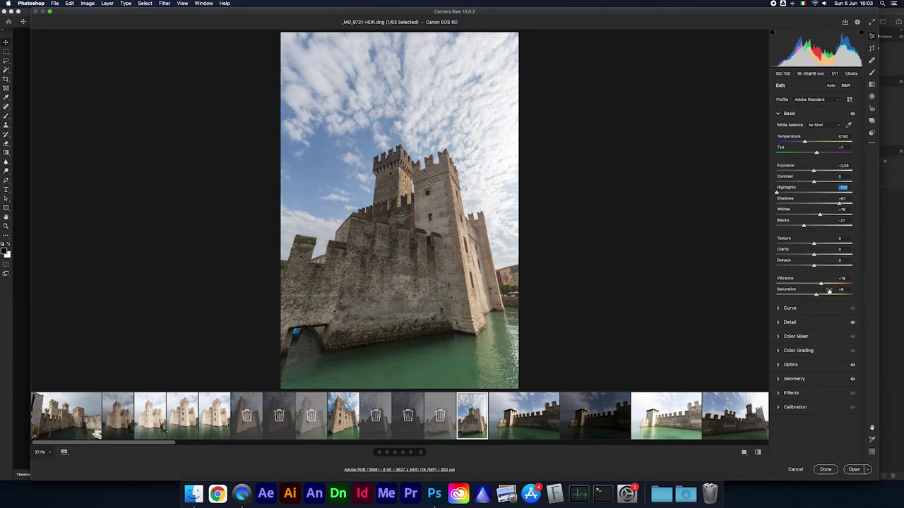
left_click_drag(814, 255, 818, 256)
In Color Mixer, set Blues saturation to +16 and Blues luminance to -23
left_click(796, 337)
left_click_drag(814, 311, 820, 312)
left_click_drag(814, 412, 806, 412)
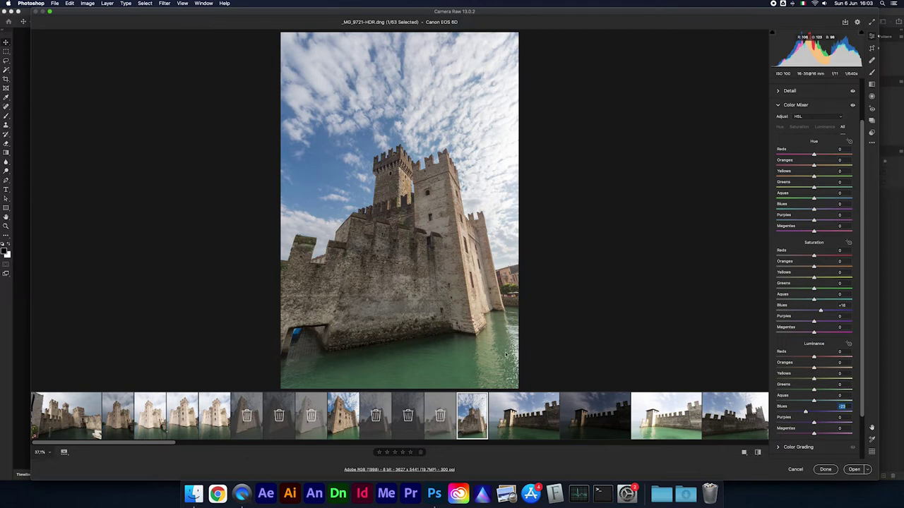
Toggle the blue adjustments off and on to compare the sky before and after
key("ctrl+alt+z")
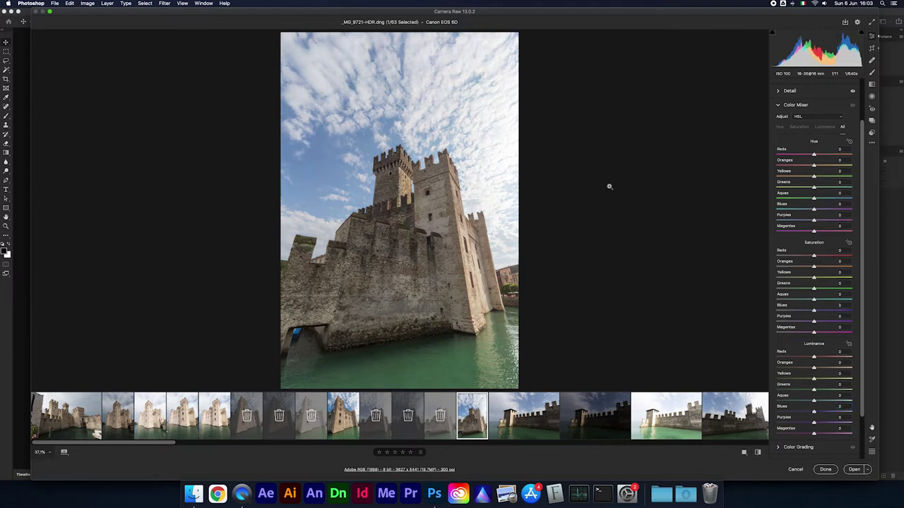
key("ctrl+shift+z")
key("ctrl+alt+z")
key("ctrl+shift+z")
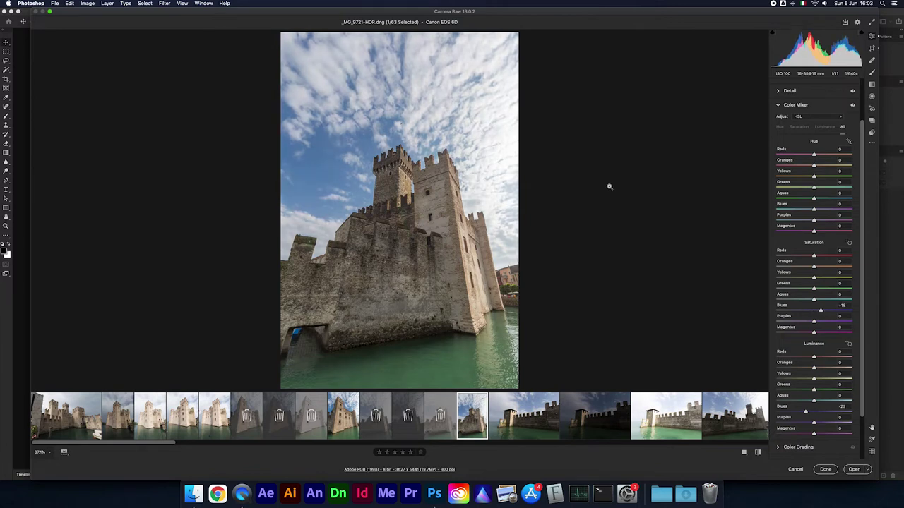
key("ctrl+alt+z")
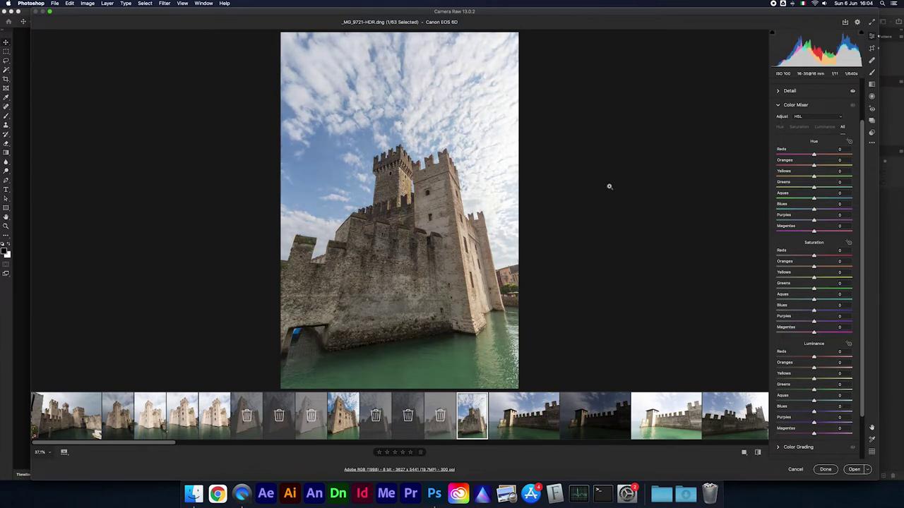
key("ctrl+shift+z")
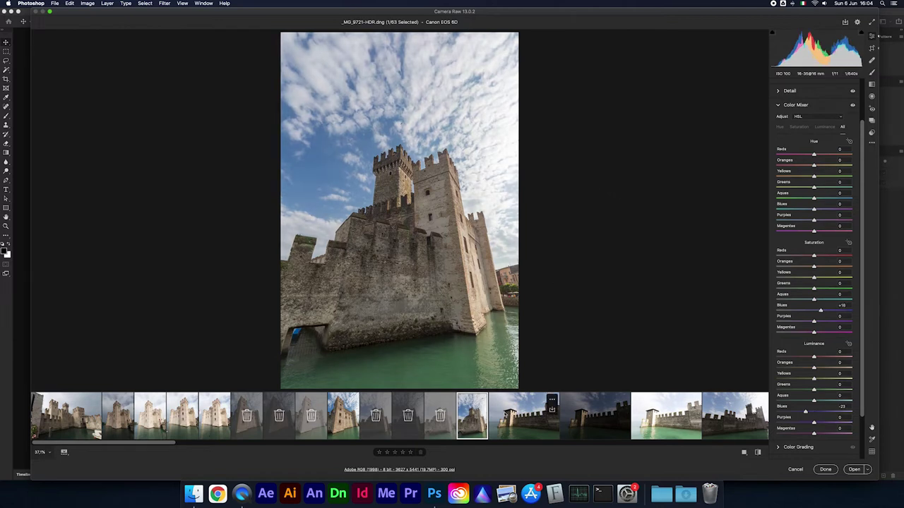
Scroll along the filmstrip and open the castle-wall photo _MG_9724
scroll(503, 414, "right", 2)
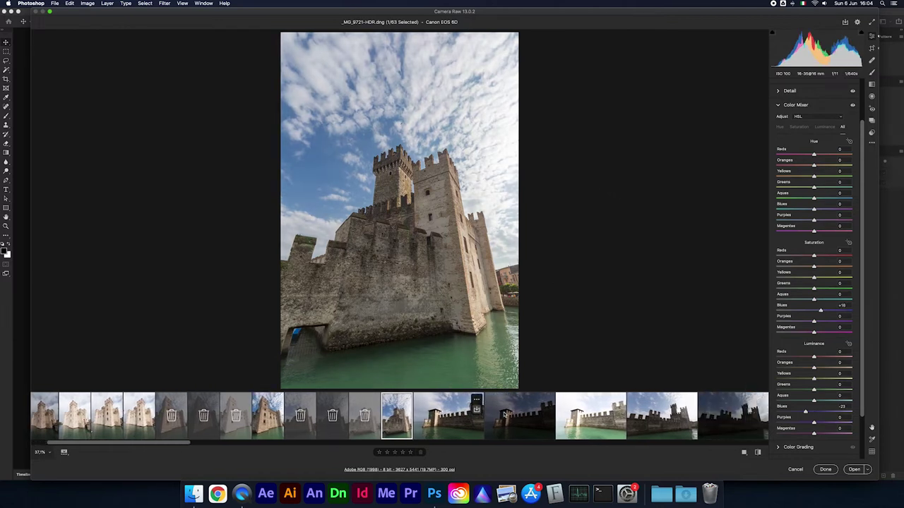
scroll(503, 413, "right", 2)
scroll(504, 413, "right", 2)
scroll(503, 414, "right", 1)
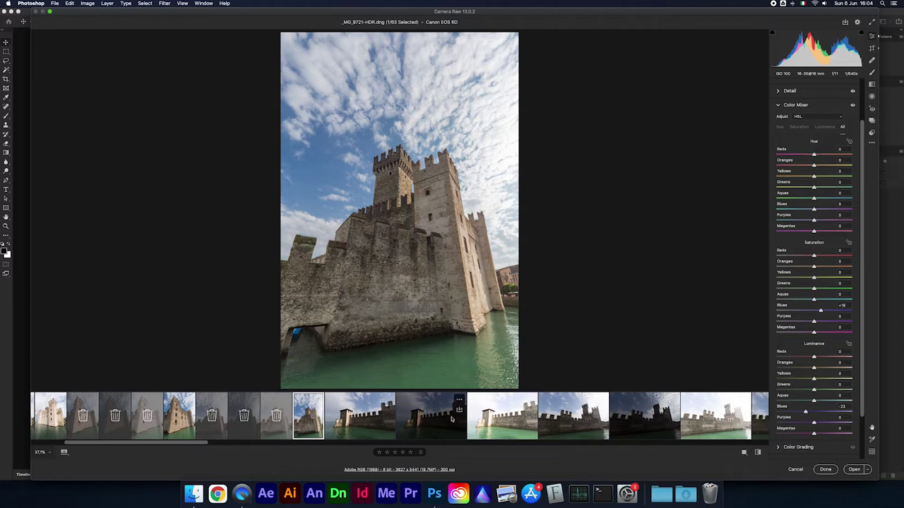
scroll(318, 427, "right", 1)
left_click(322, 424)
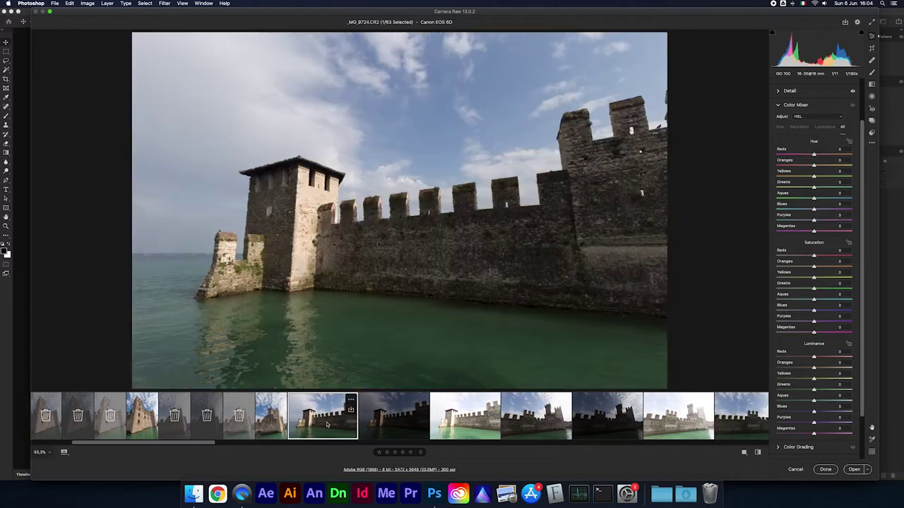
Find and select the castle-wall shot _MG_9727 in the filmstrip
scroll(353, 424, "right", 1)
scroll(375, 423, "right", 1)
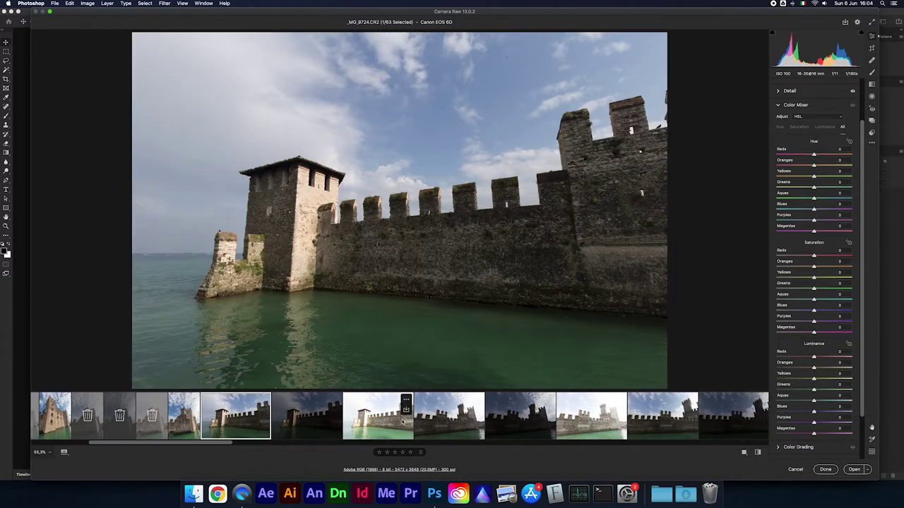
scroll(402, 422, "right", 1)
scroll(402, 422, "right", 1)
scroll(402, 422, "right", 1)
scroll(404, 422, "right", 1)
scroll(403, 421, "right", 1)
scroll(404, 421, "right", 1)
scroll(404, 422, "right", 1)
scroll(405, 422, "right", 1)
scroll(404, 421, "right", 1)
scroll(423, 418, "left", 1)
scroll(452, 413, "left", 1)
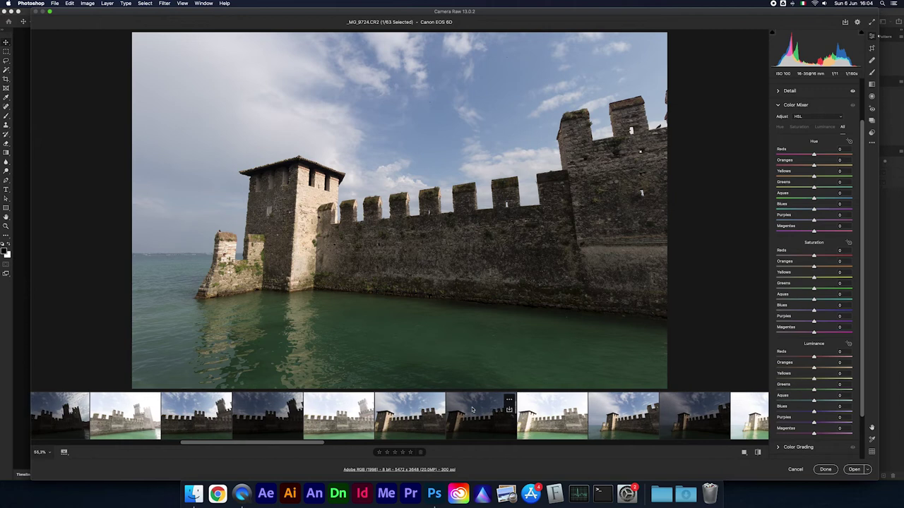
scroll(472, 409, "left", 1)
scroll(395, 416, "left", 1)
scroll(283, 424, "left", 1)
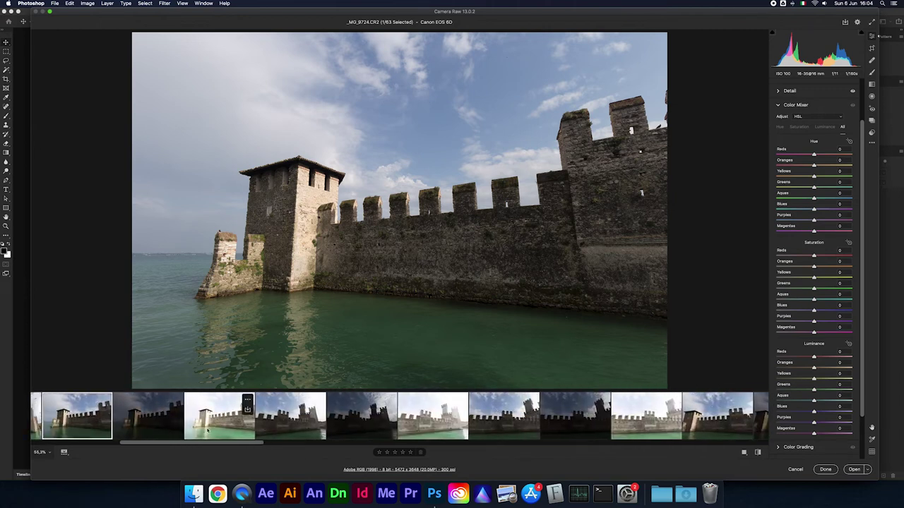
left_click(291, 424)
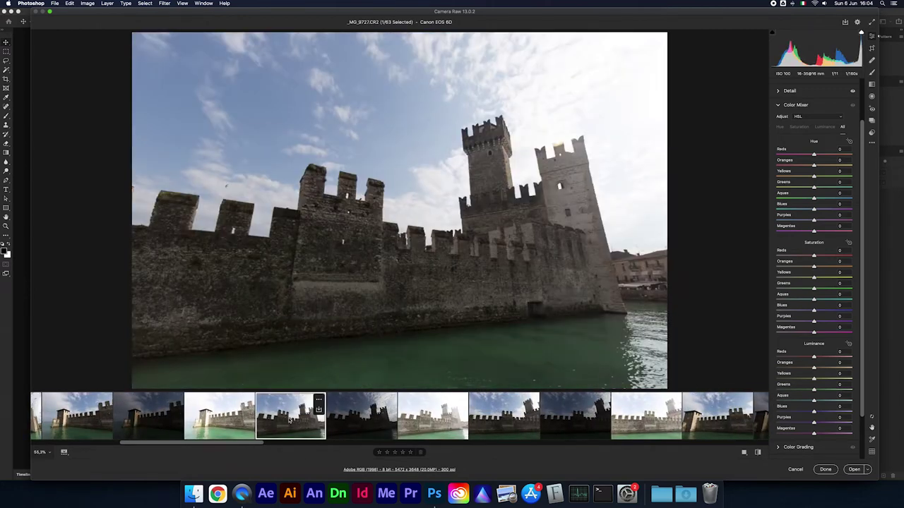
Extend the selection through the last wall shot to include twelve castle-wall images
scroll(461, 408, "right", 1)
scroll(462, 410, "right", 1)
scroll(464, 410, "right", 1)
scroll(465, 412, "right", 1)
scroll(464, 413, "right", 1)
scroll(525, 413, "right", 1)
scroll(519, 415, "right", 1)
scroll(512, 417, "right", 1)
scroll(502, 420, "right", 1)
scroll(501, 418, "right", 1)
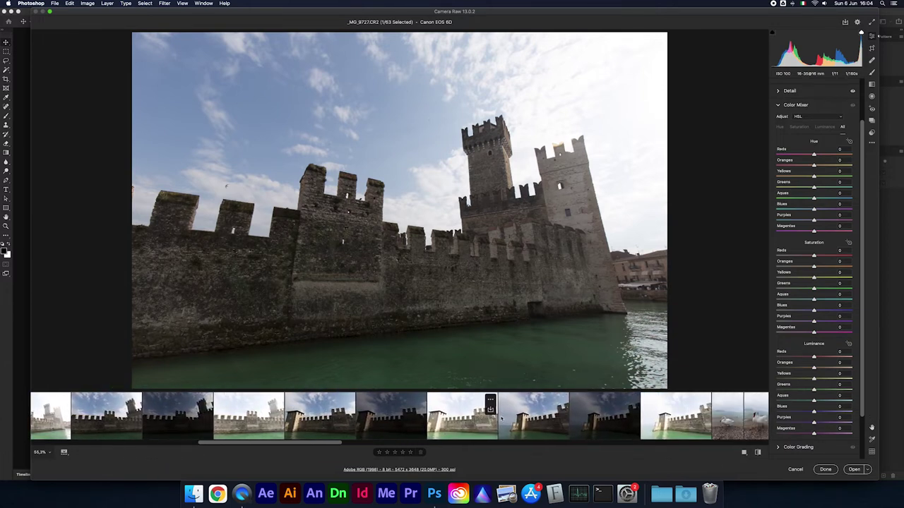
left_click(664, 415, "shift")
right_click(559, 411)
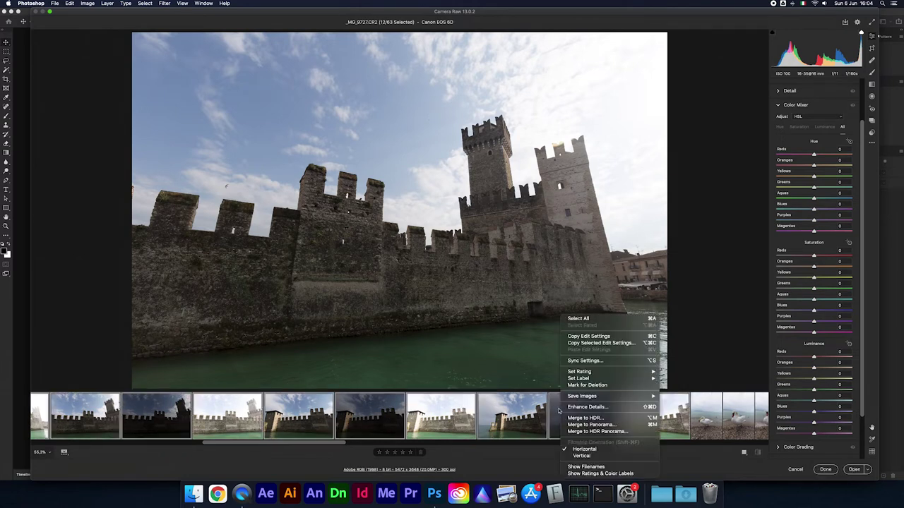
left_click(599, 433)
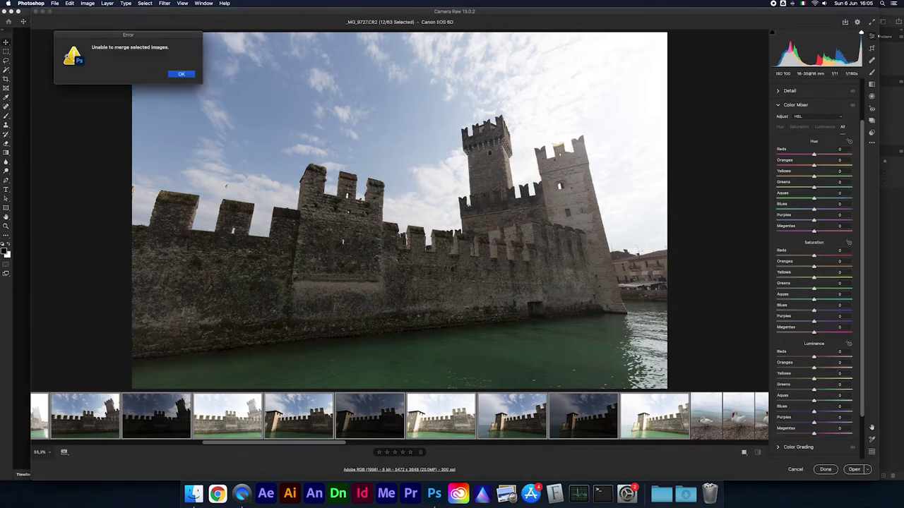
left_click(182, 74)
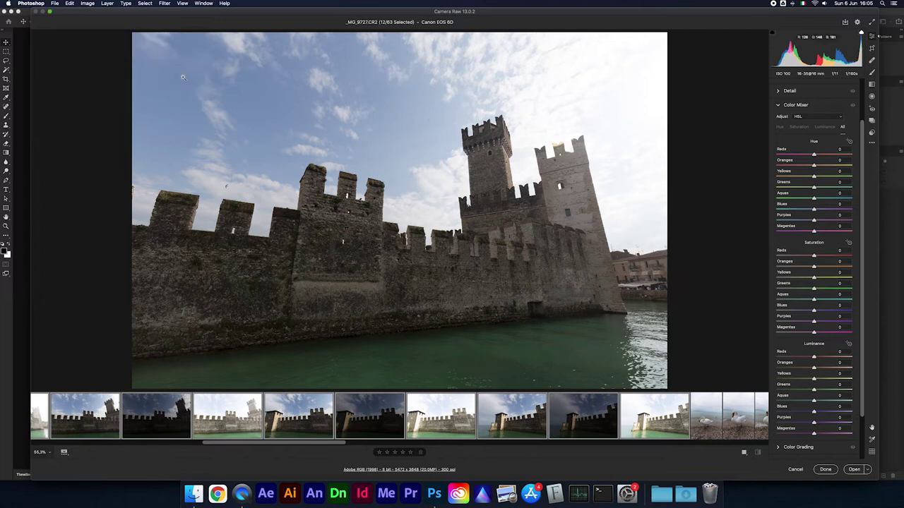
Mark the bracketed castle-wall frames _MG_9724 to _MG_9726 for deletion
scroll(392, 420, "left", 2)
scroll(392, 419, "left", 2)
scroll(390, 420, "left", 2)
scroll(391, 419, "left", 1)
scroll(391, 419, "left", 1)
scroll(390, 420, "left", 1)
scroll(390, 419, "left", 1)
scroll(392, 419, "left", 2)
scroll(392, 420, "left", 1)
left_click(394, 419)
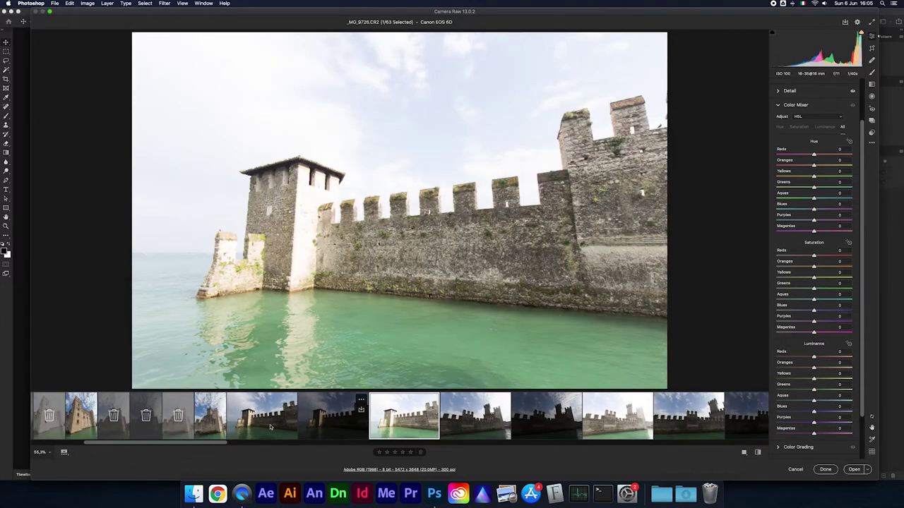
key("shift+Left")
key("shift+Left")
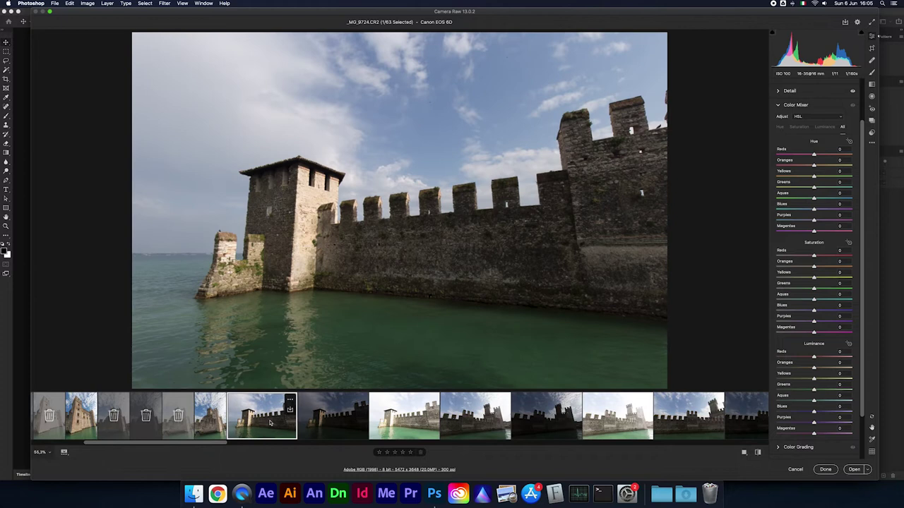
key("Delete")
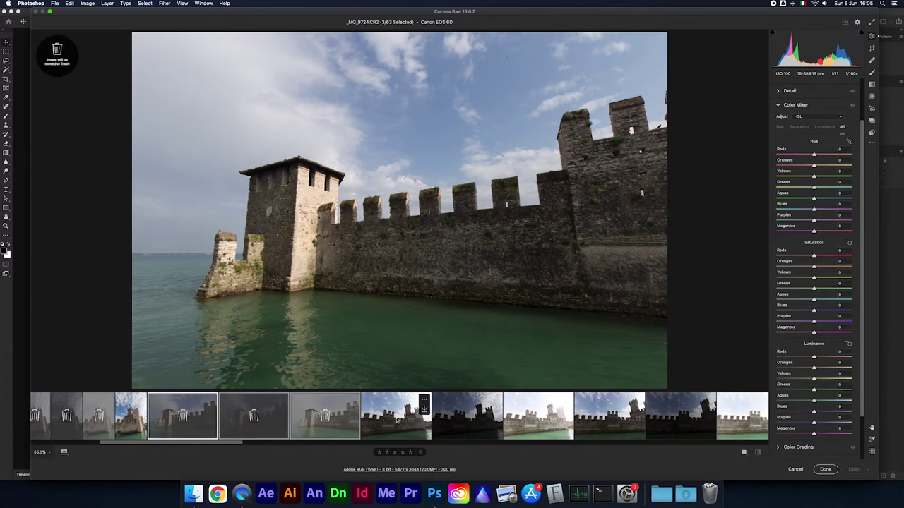
Select the three bracketed castle exposures starting at _MG_9727
left_click(373, 421)
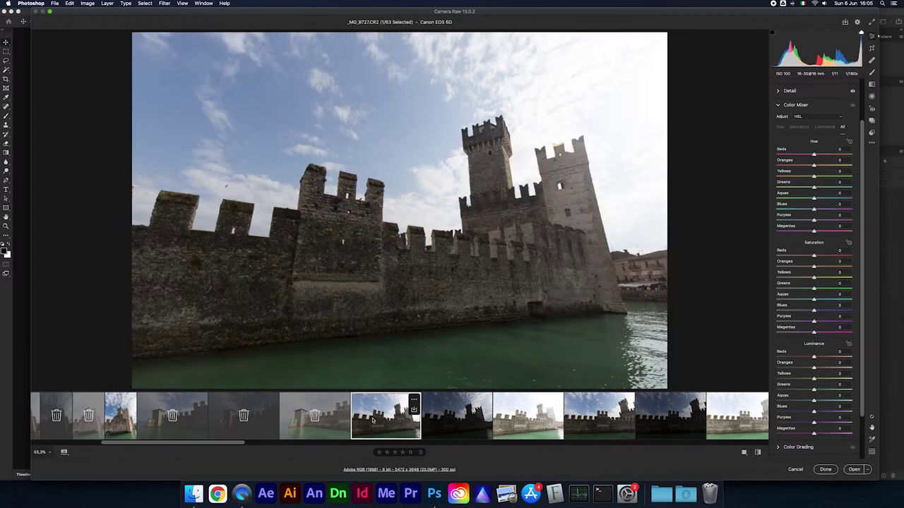
scroll(372, 421, "right", 2)
left_click(459, 419, "shift")
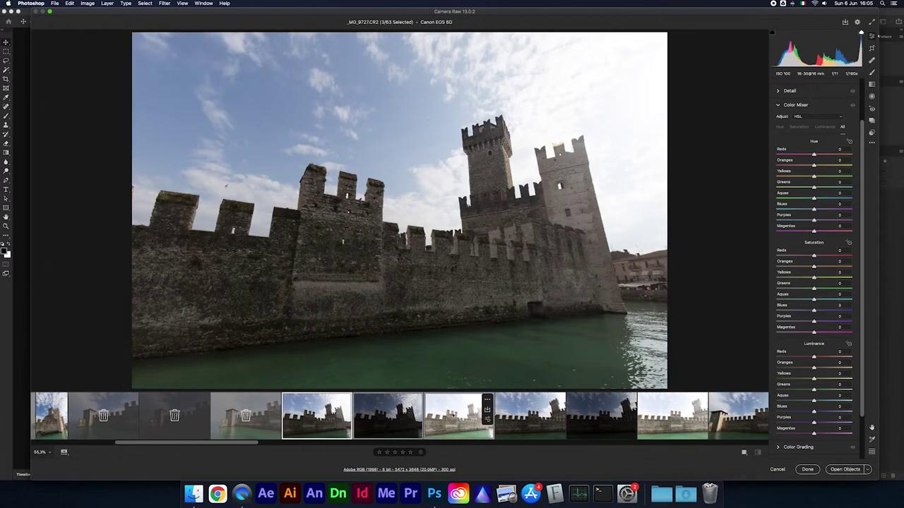
right_click(459, 419)
Merge the three exposures from _MG_9727 into an HDR DNG and save it
left_click(459, 418)
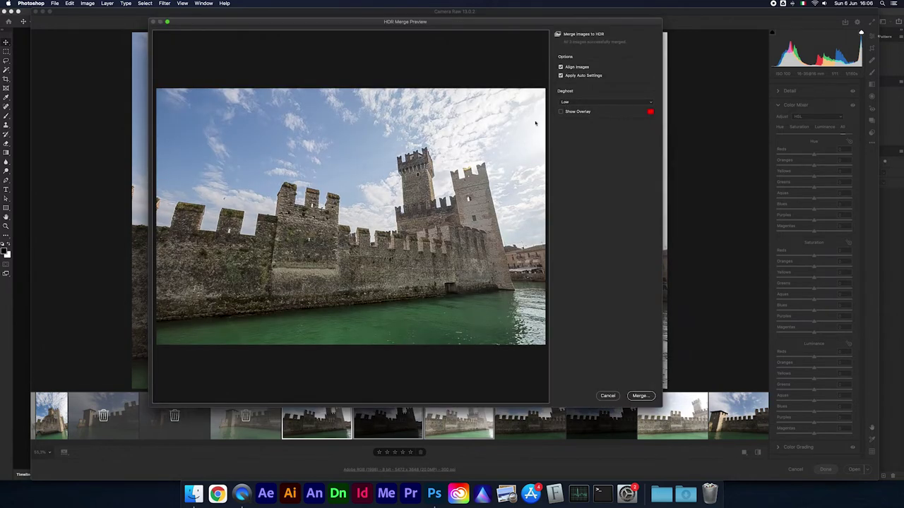
left_click(641, 397)
key("Return")
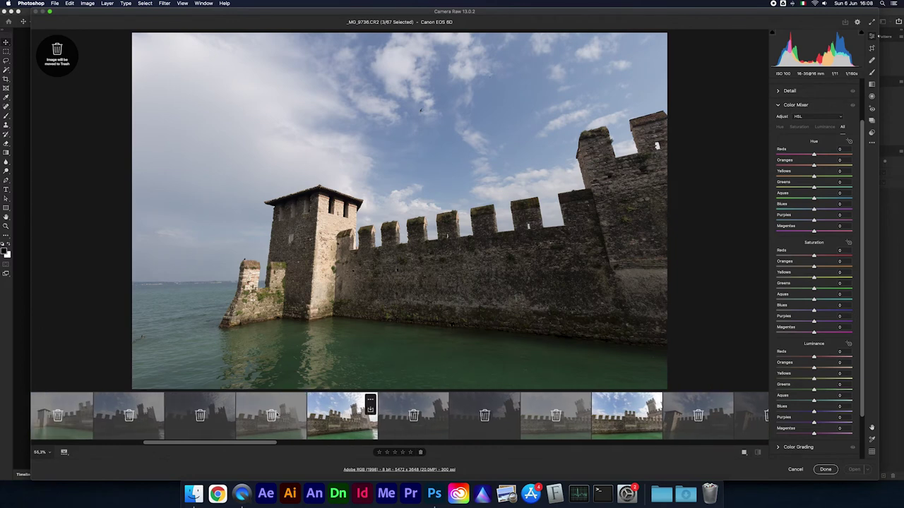
Preview castle shot _MG_9729, then the merged _MG_9727-HDR image
scroll(276, 415, "left", 2)
scroll(276, 415, "left", 2)
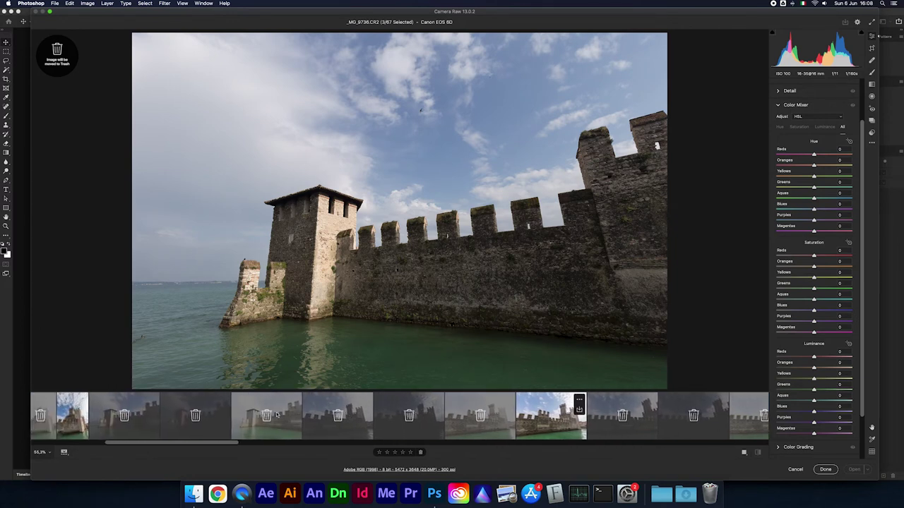
scroll(276, 415, "left", 2)
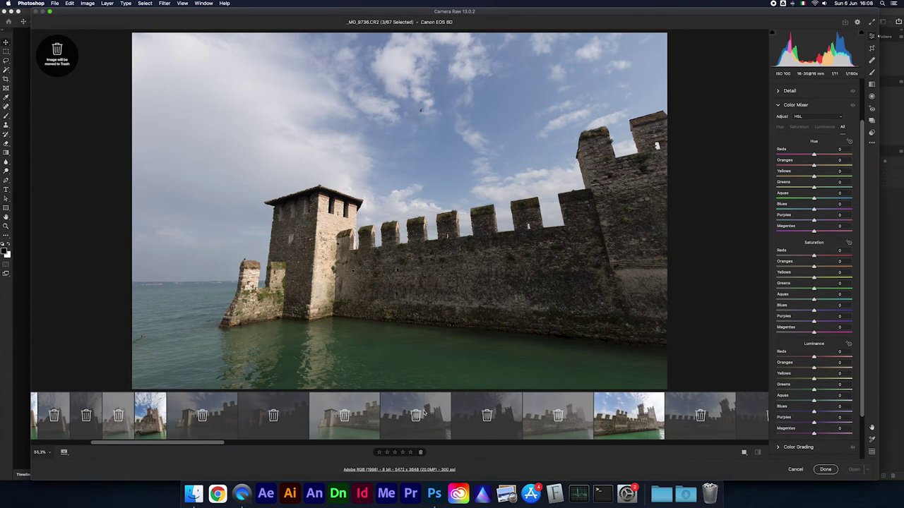
scroll(424, 413, "right", 1)
scroll(424, 413, "right", 1)
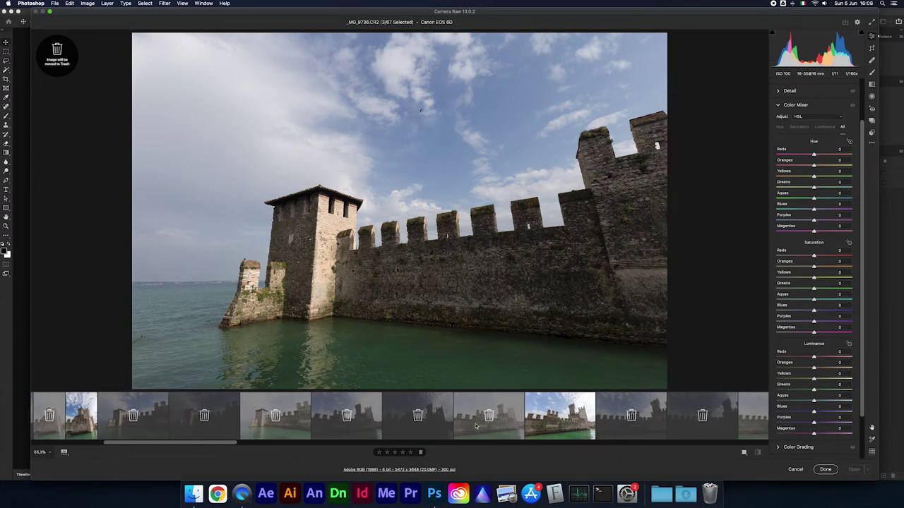
left_click(501, 429)
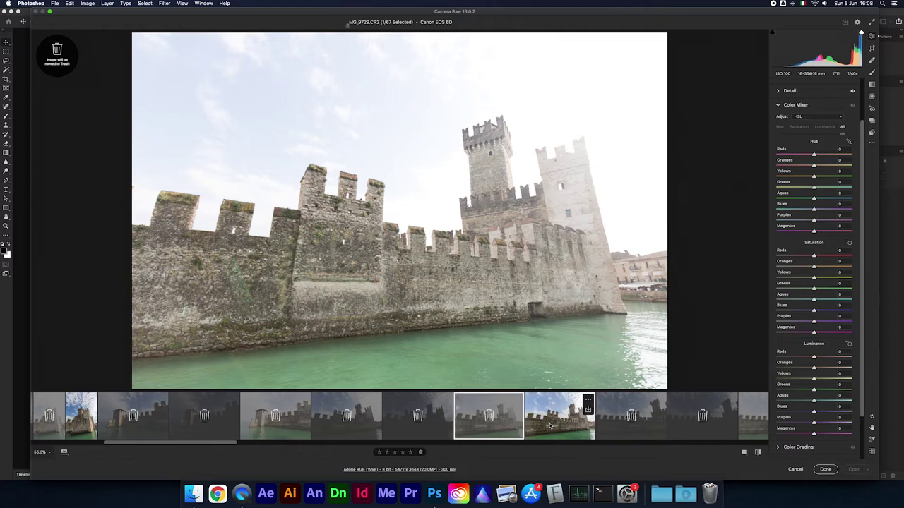
left_click(549, 425)
Extend the selection to neighbouring castle thumbnails, making 3 of 67 selected
scroll(549, 425, "right", 2)
scroll(549, 425, "right", 1)
scroll(549, 426, "right", 1)
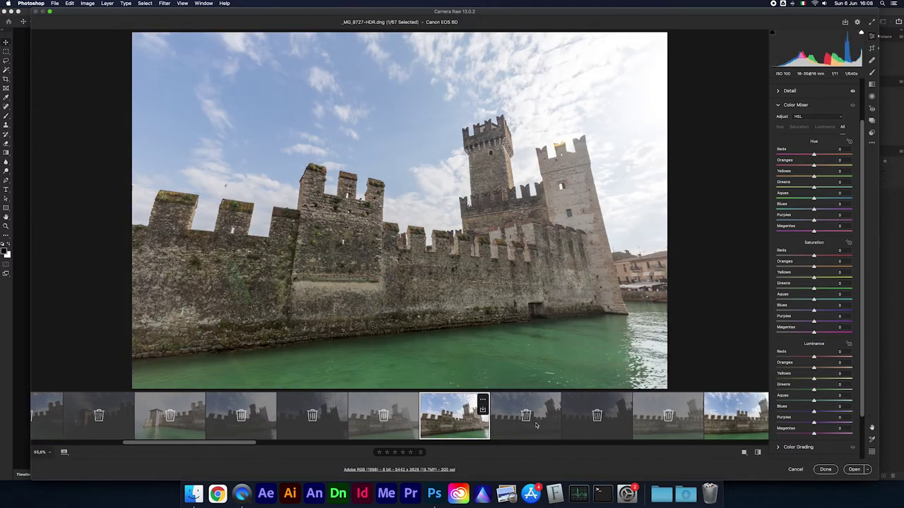
scroll(549, 426, "right", 1)
scroll(600, 424, "right", 1)
scroll(656, 420, "right", 1)
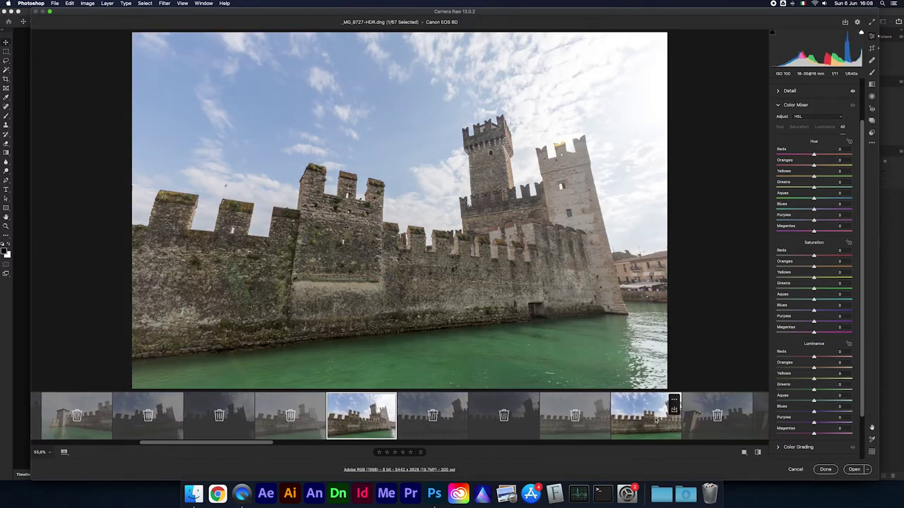
left_click(632, 422, "shift")
scroll(622, 422, "right", 1)
scroll(594, 419, "right", 1)
Add a fourth castle frame and set Blues Saturation +29 and Luminance -32
left_click(595, 419, "shift")
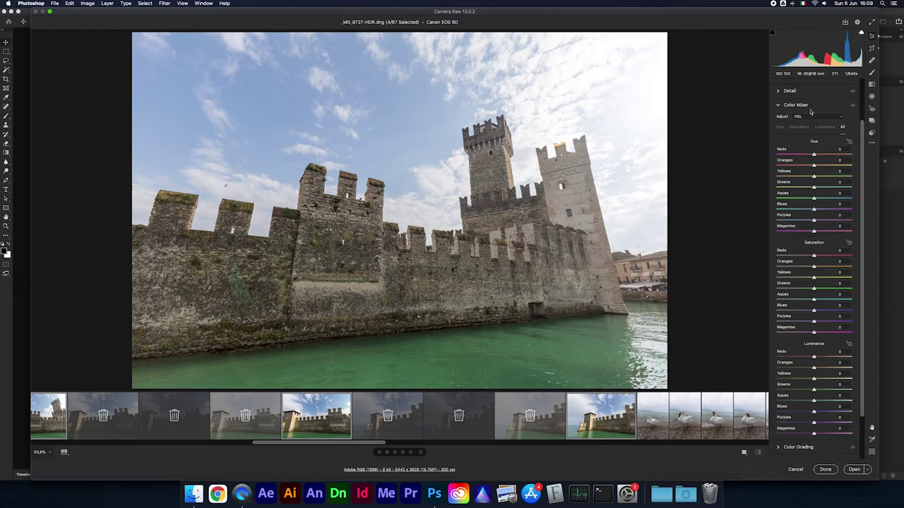
scroll(842, 142, "up", 2)
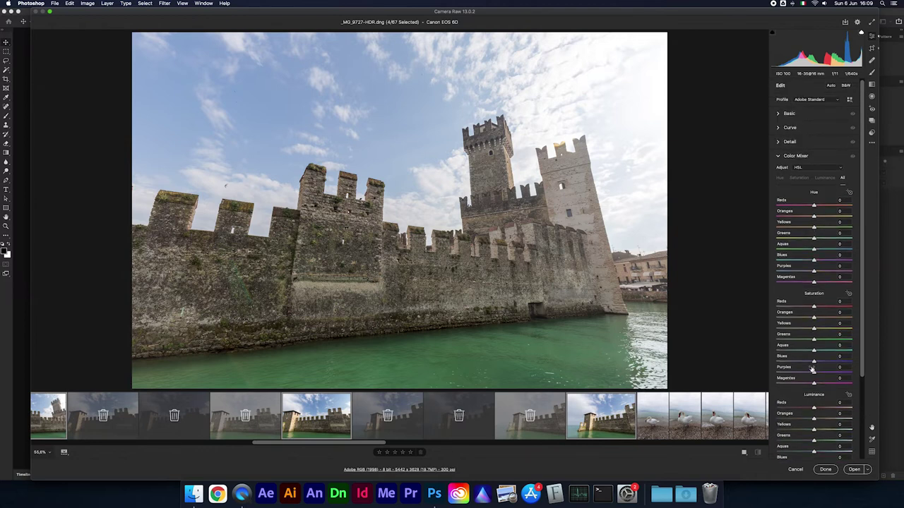
left_click_drag(814, 363, 825, 363)
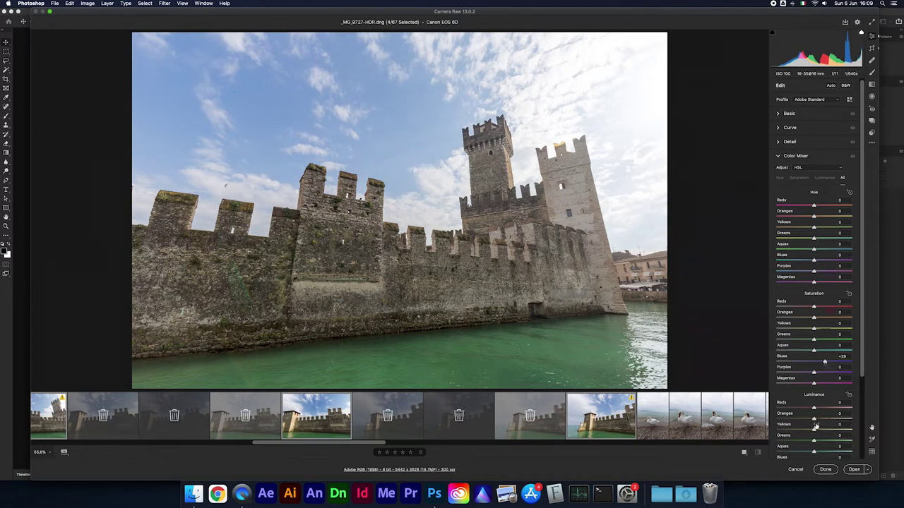
scroll(815, 424, "down", 3)
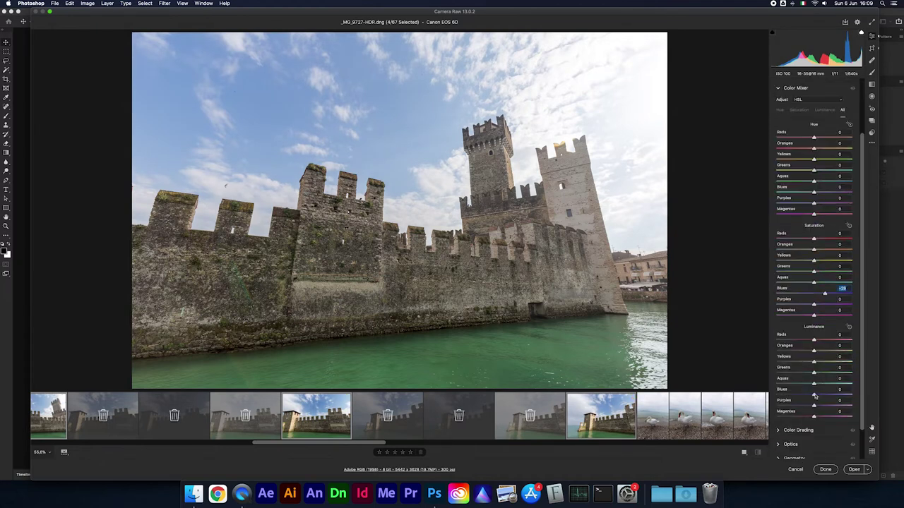
left_click_drag(814, 394, 802, 396)
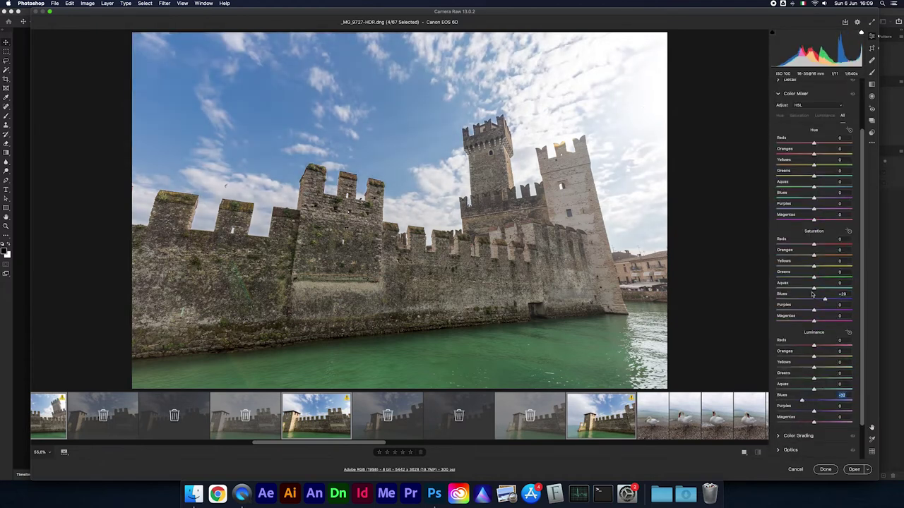
In Basic, set Clarity +10, Contrast 0 and Highlights -100
scroll(816, 282, "up", 3)
left_click(788, 113)
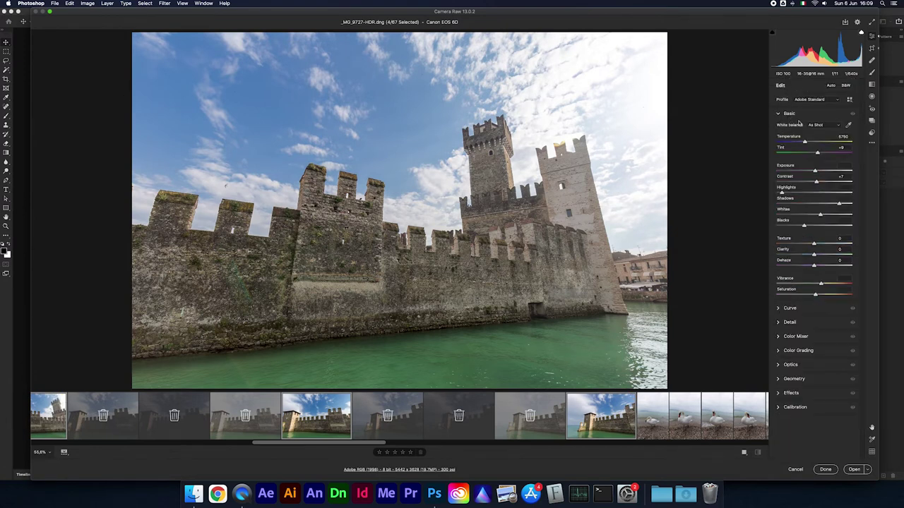
left_click(840, 249)
type("10")
key("Tab")
double_click(816, 182)
left_click_drag(782, 194, 776, 193)
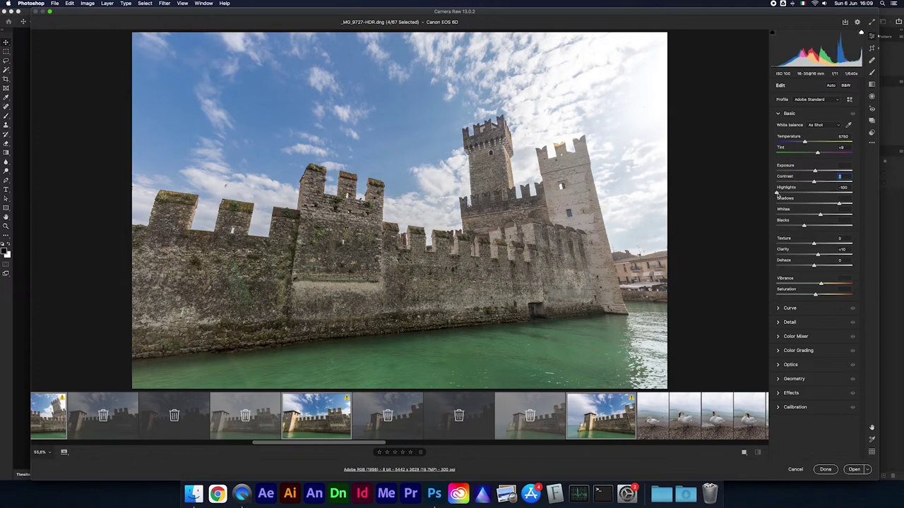
mouse_move(311, 415)
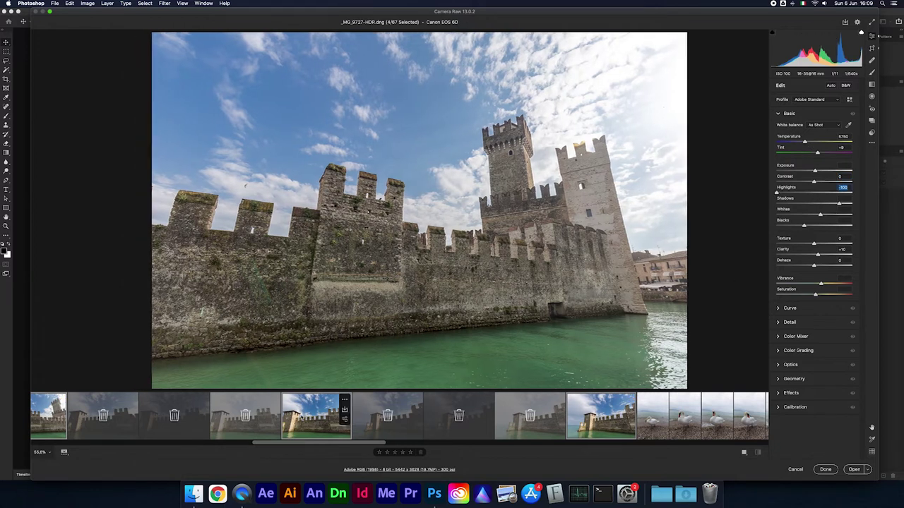
right_click(310, 410)
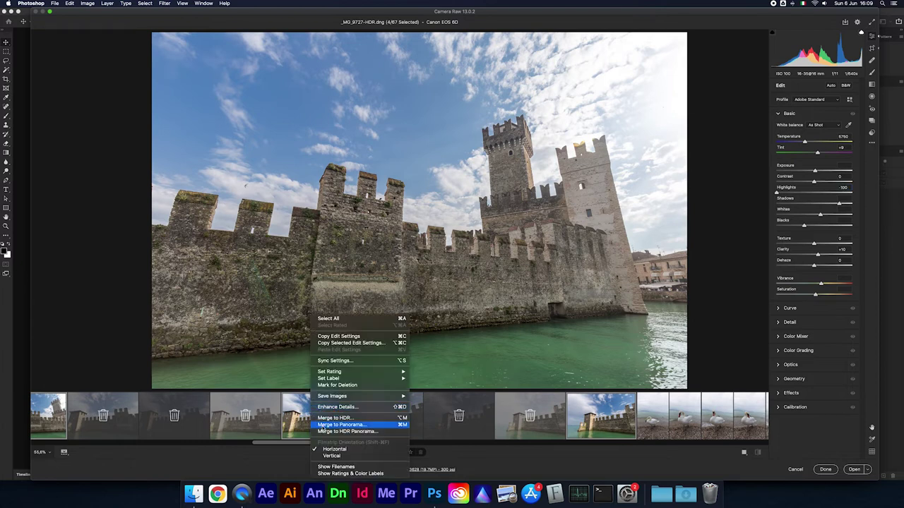
left_click(347, 426)
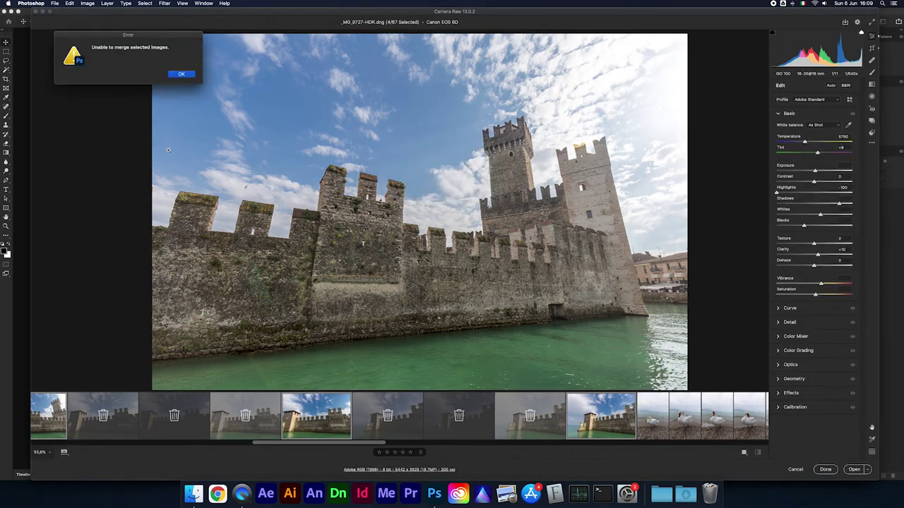
left_click(180, 75)
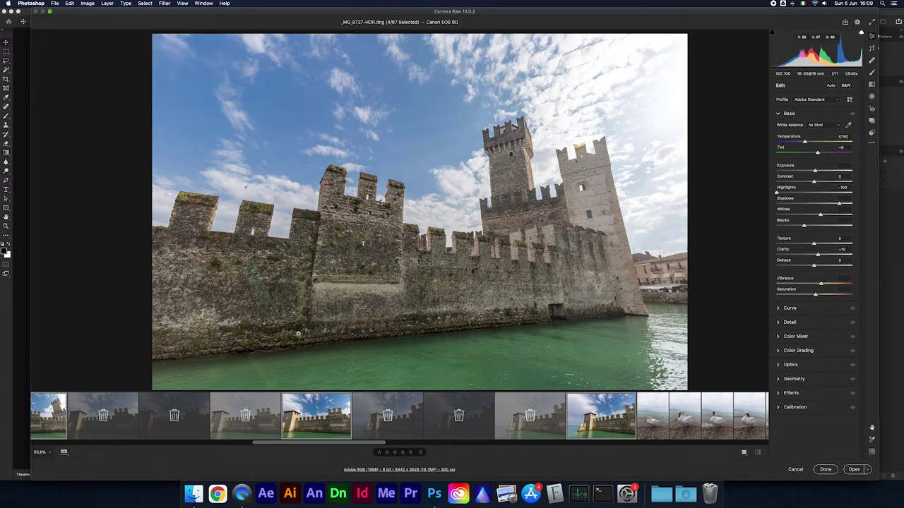
Preview swan photo _MG_9739, then the close-up swan on the lakeshore, _MG_9744
scroll(593, 415, "right", 3)
scroll(565, 416, "right", 3)
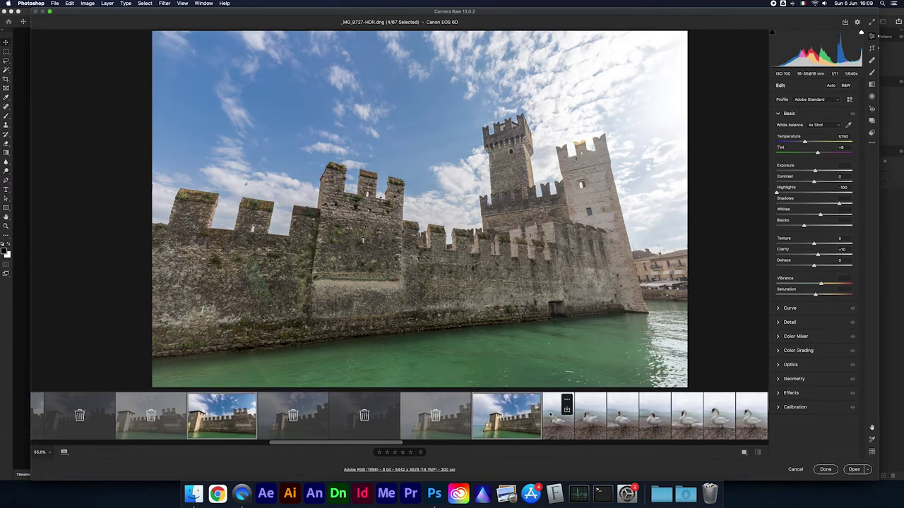
left_click(553, 415)
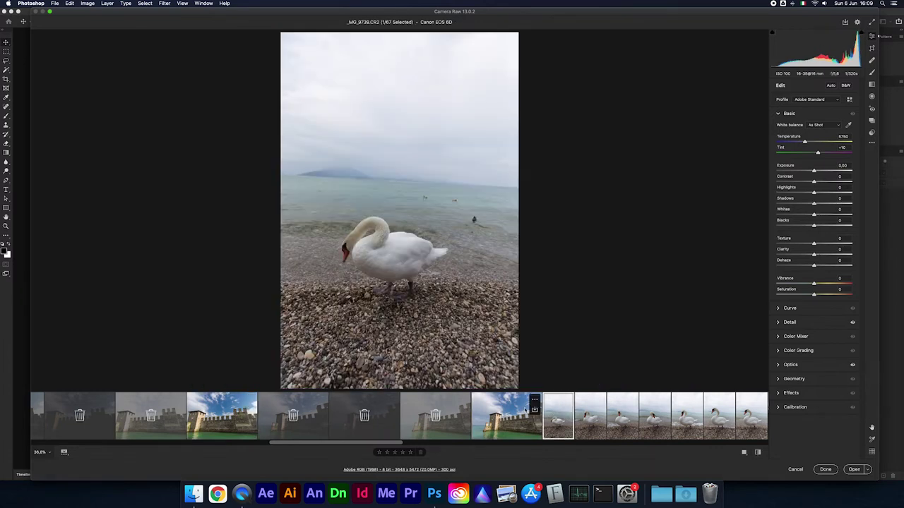
scroll(536, 415, "right", 3)
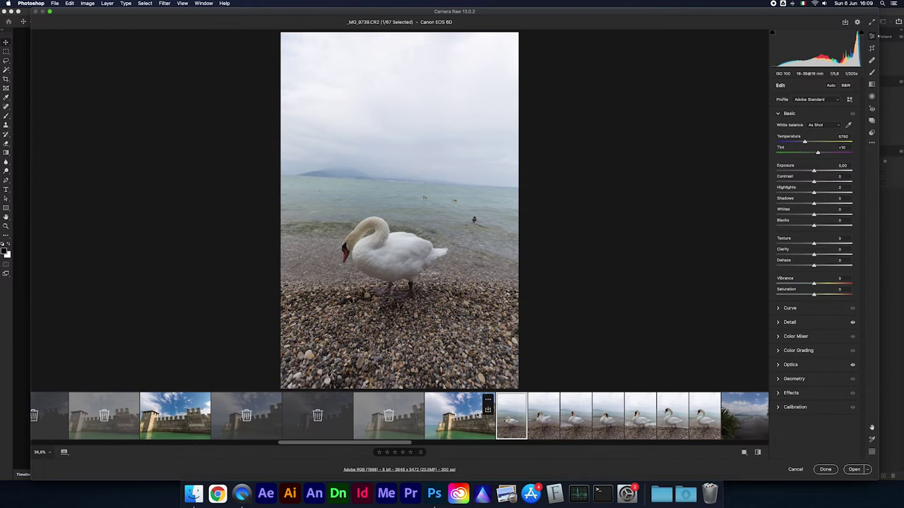
scroll(487, 410, "right", 2)
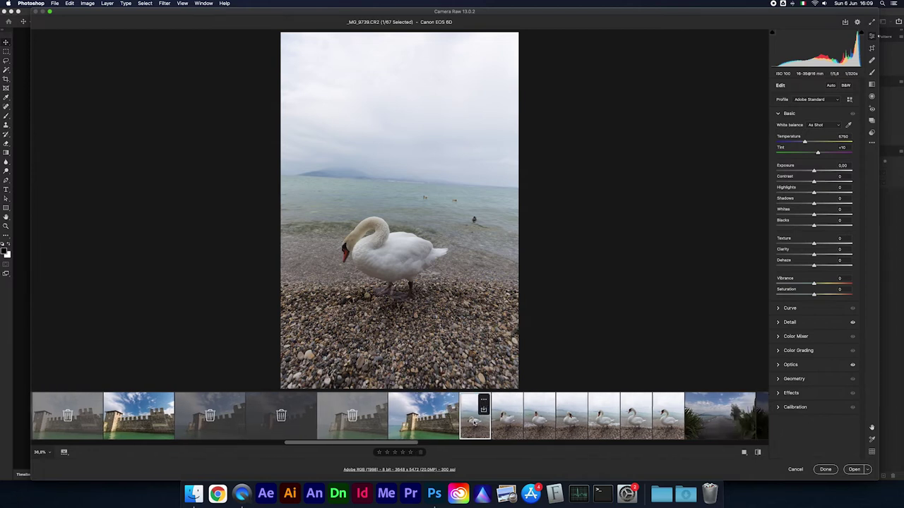
scroll(482, 408, "right", 2)
scroll(523, 408, "right", 1)
scroll(557, 406, "right", 2)
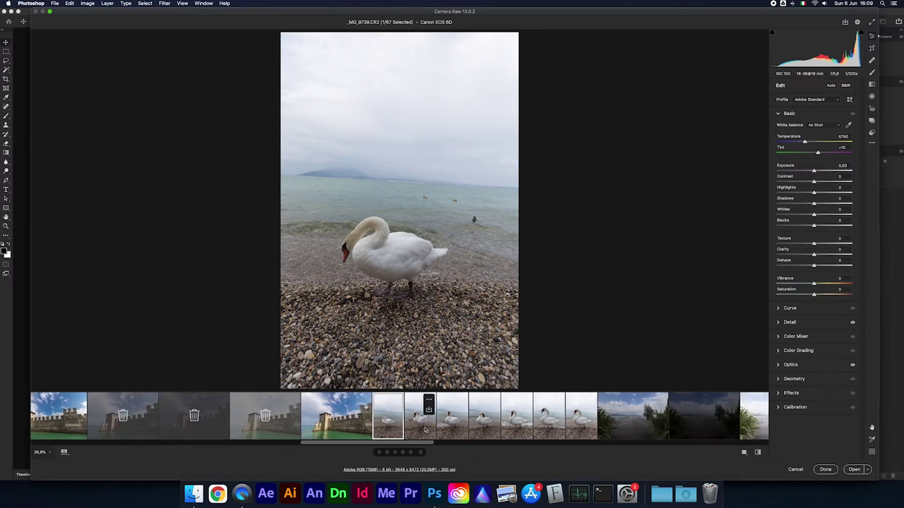
left_click(542, 428)
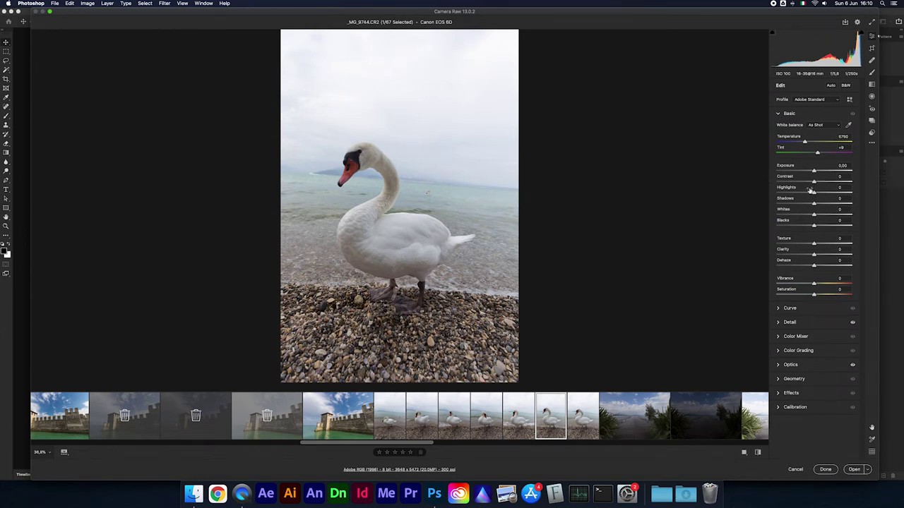
Set the swan photo's Highlights to -75 and Clarity to +10
left_click_drag(814, 192, 778, 195)
left_click_drag(779, 198, 785, 196)
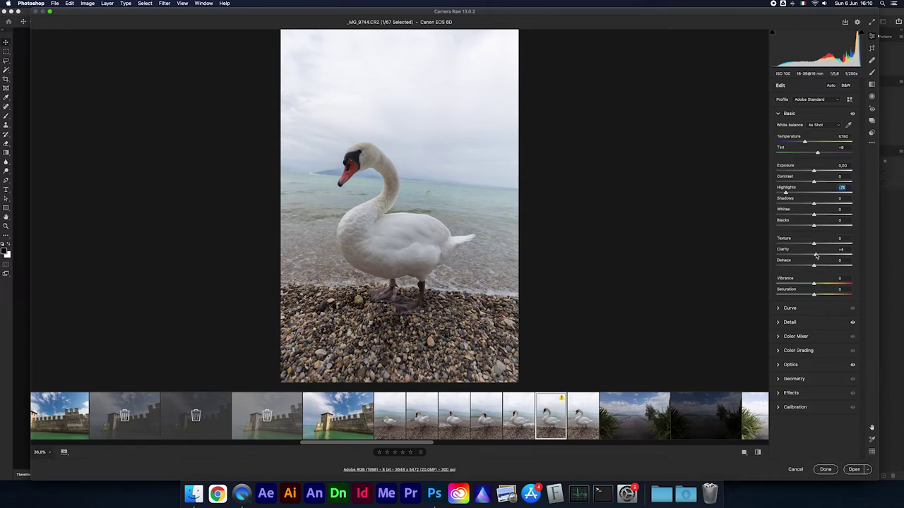
mouse_move(813, 255)
left_mouse_down()
mouse_move(833, 267)
mouse_move(814, 266)
left_mouse_up()
Select the three pier shots starting at _MG_9749
mouse_move(493, 416)
scroll(535, 419, "right", 5)
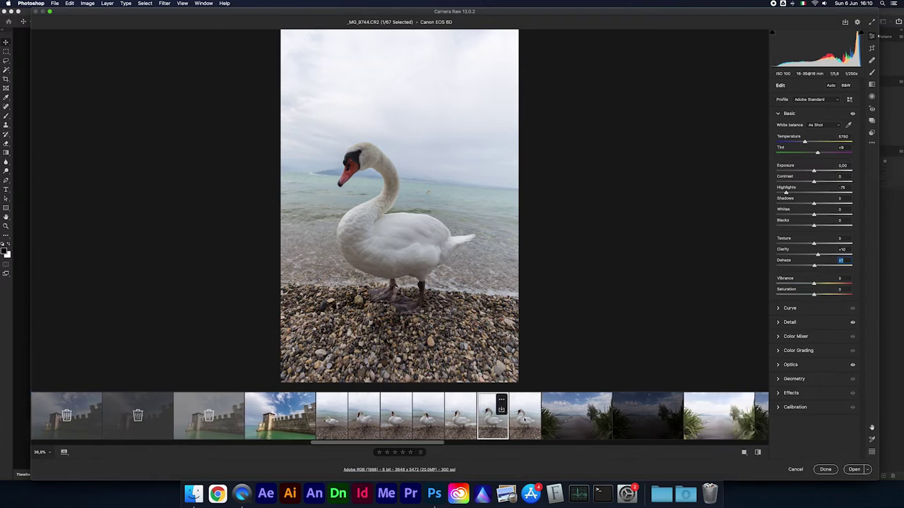
scroll(524, 420, "right", 2)
scroll(524, 420, "right", 3)
scroll(525, 420, "right", 2)
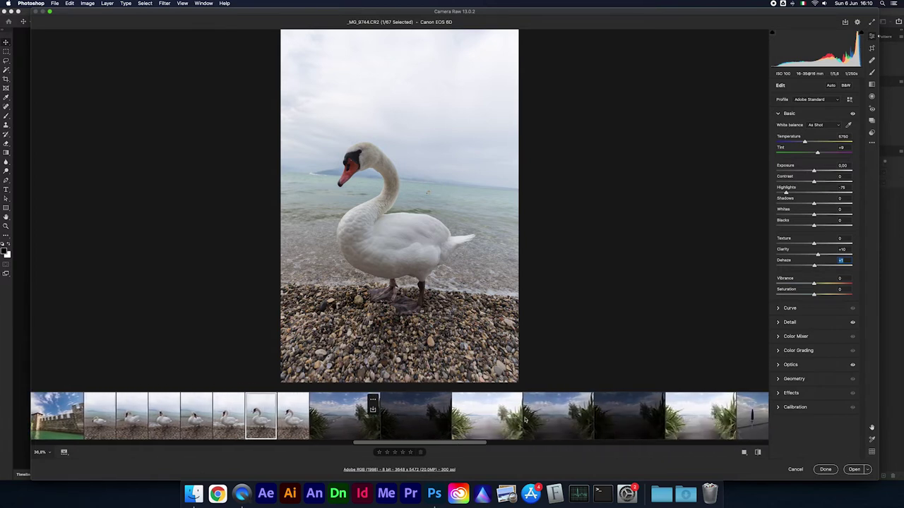
scroll(525, 420, "right", 3)
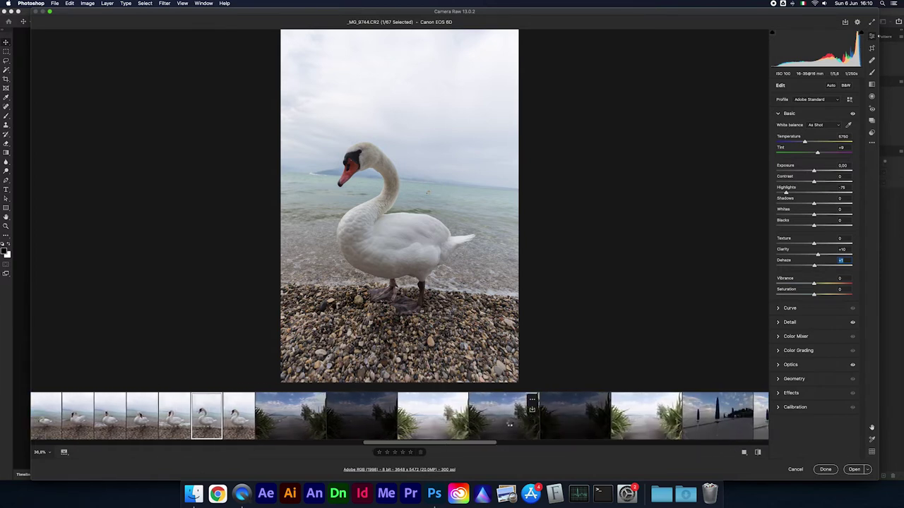
left_click(511, 425)
key("shift+Right")
key("shift+Right")
Use Merge to HDR on the three pier shots to create _MG_9749-HDR.dng
right_click(503, 411)
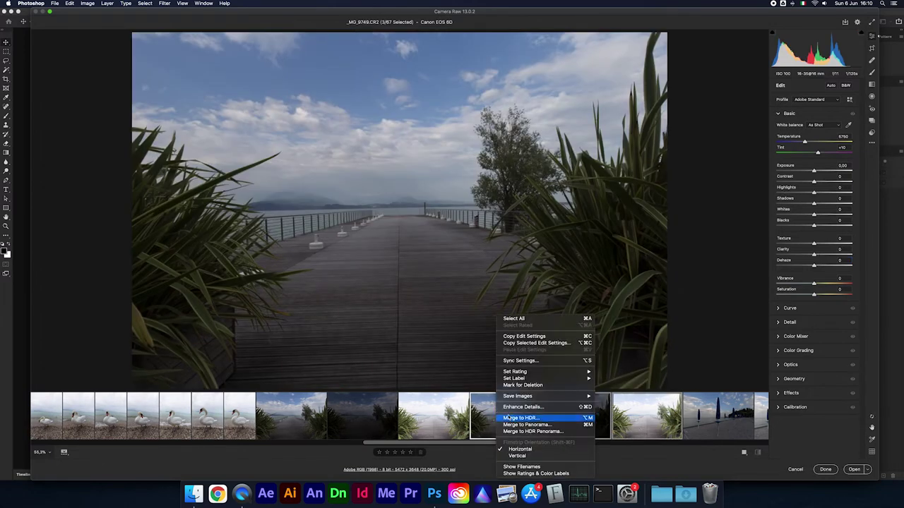
left_click(512, 420)
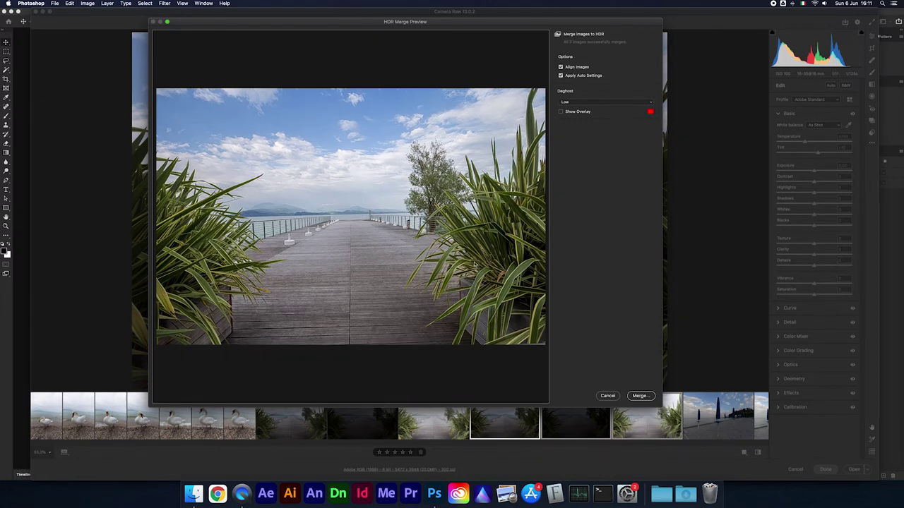
left_click(637, 398)
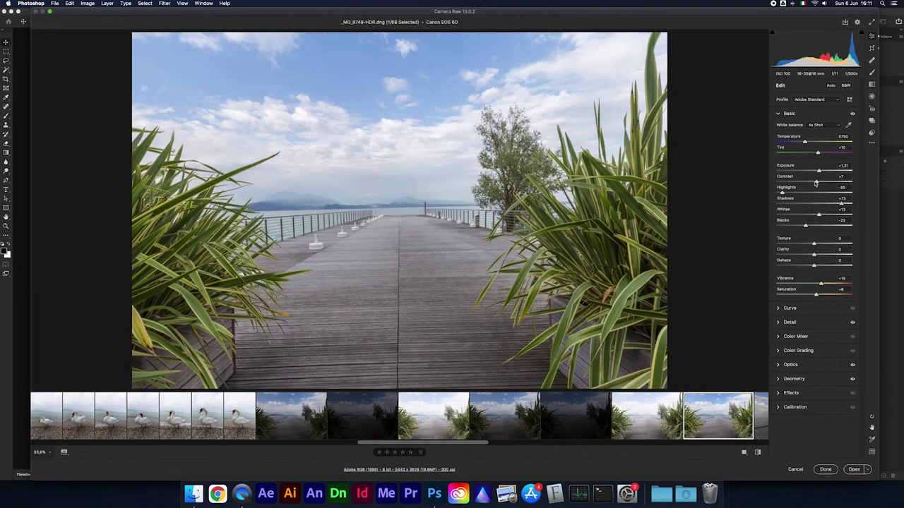
Tone the pier HDR (Contrast 0, Highlights -100, Shadows +80, Clarity +10), then select its source frames
left_click_drag(816, 182, 814, 183)
left_click(814, 182)
left_click_drag(782, 193, 775, 192)
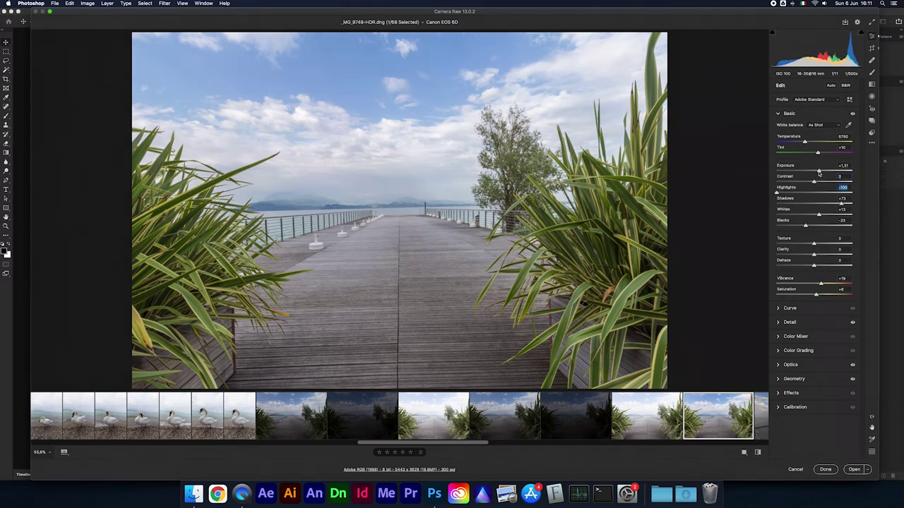
left_click_drag(819, 173, 817, 173)
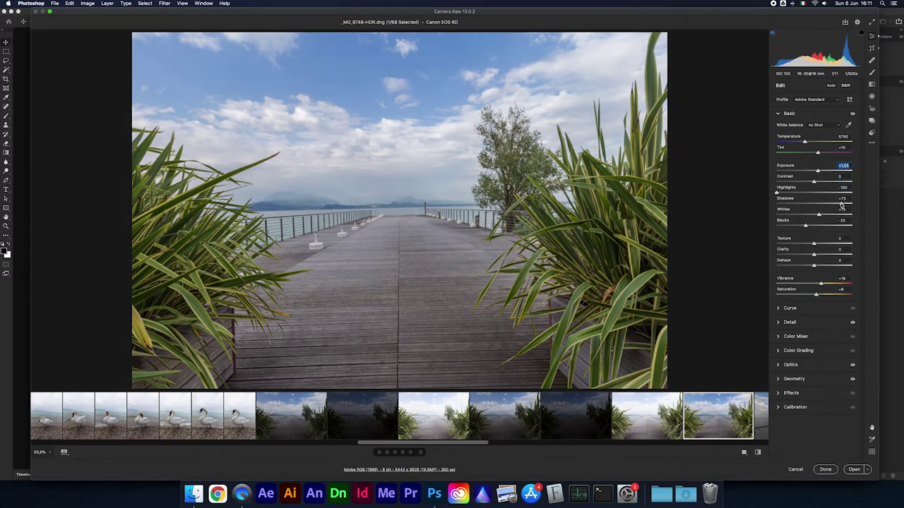
left_click_drag(842, 204, 845, 204)
left_click_drag(814, 254, 818, 255)
mouse_move(718, 416)
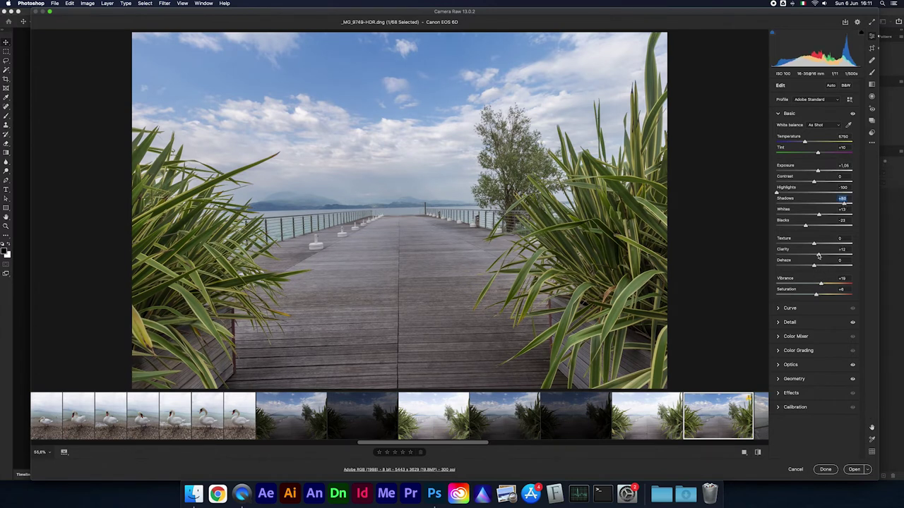
left_click_drag(818, 256, 817, 256)
left_click(496, 429)
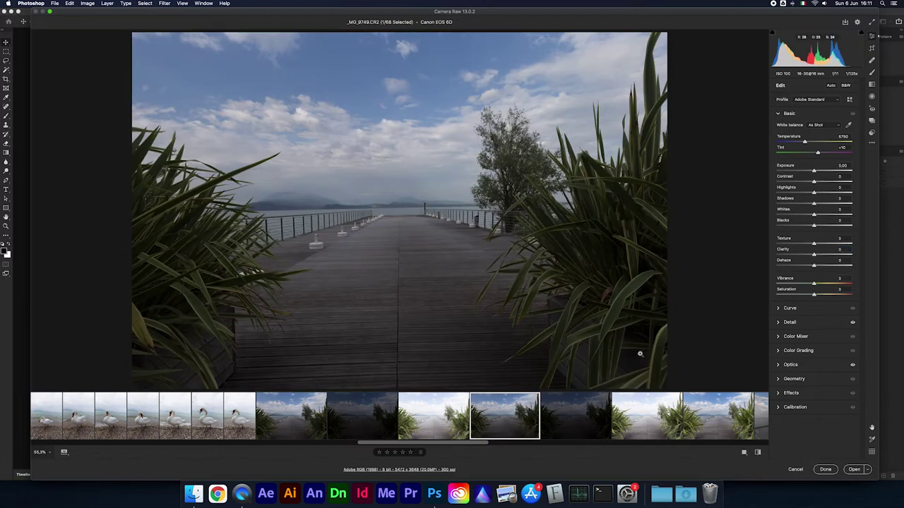
left_click(639, 425, "shift")
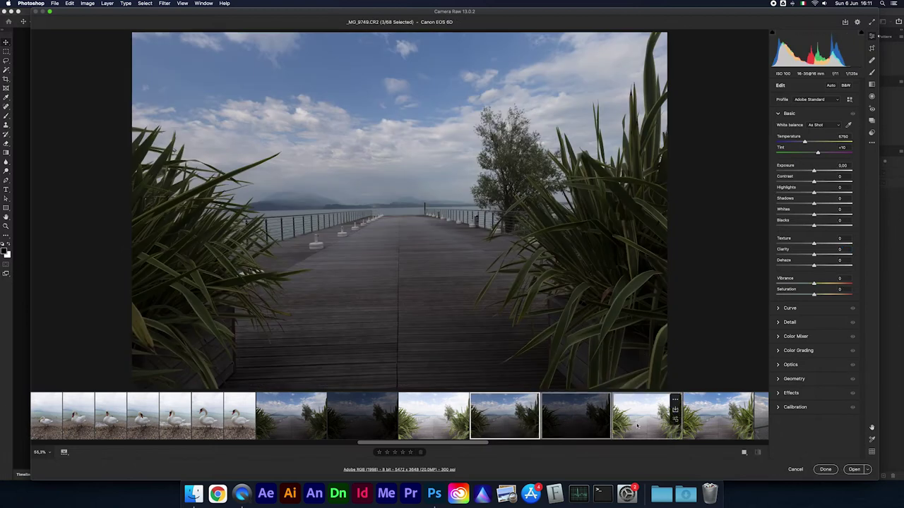
Mark the three pier exposures for deletion and view the merged pier HDR
key("Delete")
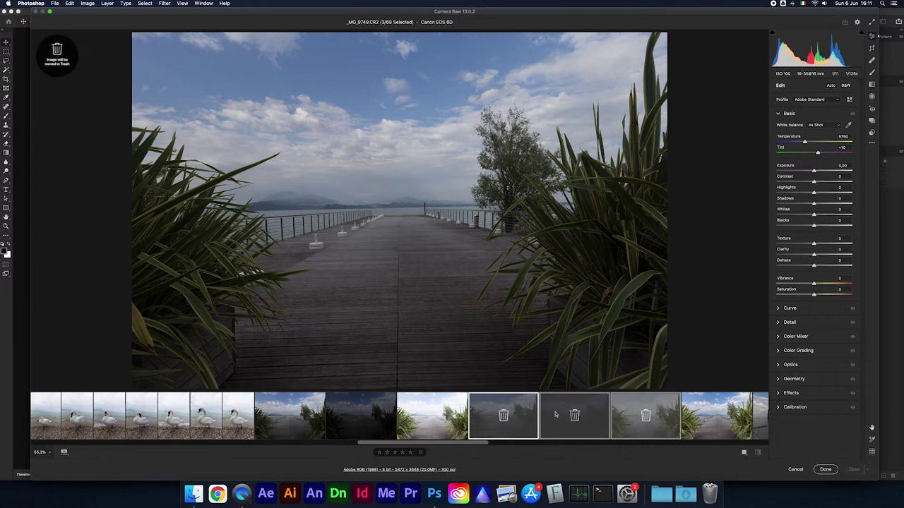
scroll(558, 416, "right", 3)
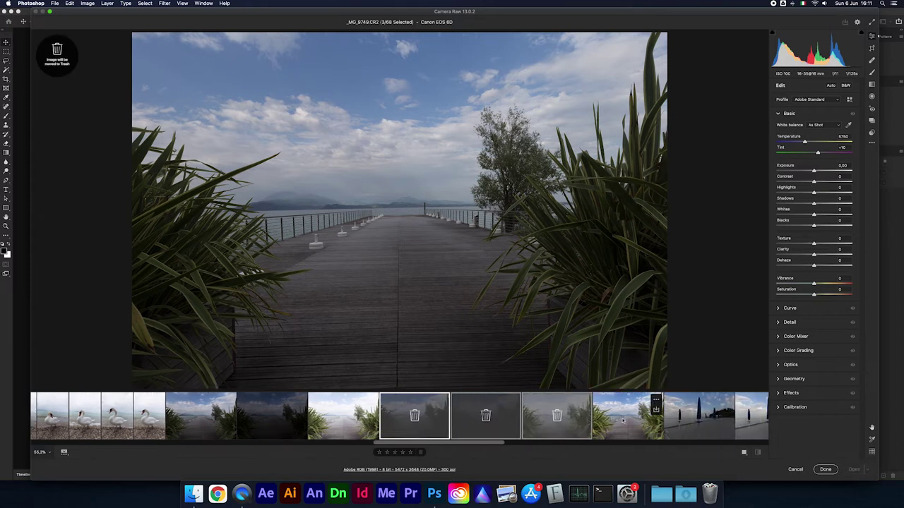
left_click(608, 417)
Move along the filmstrip to the sunset photos and view _MG_9766
scroll(600, 418, "right", 2)
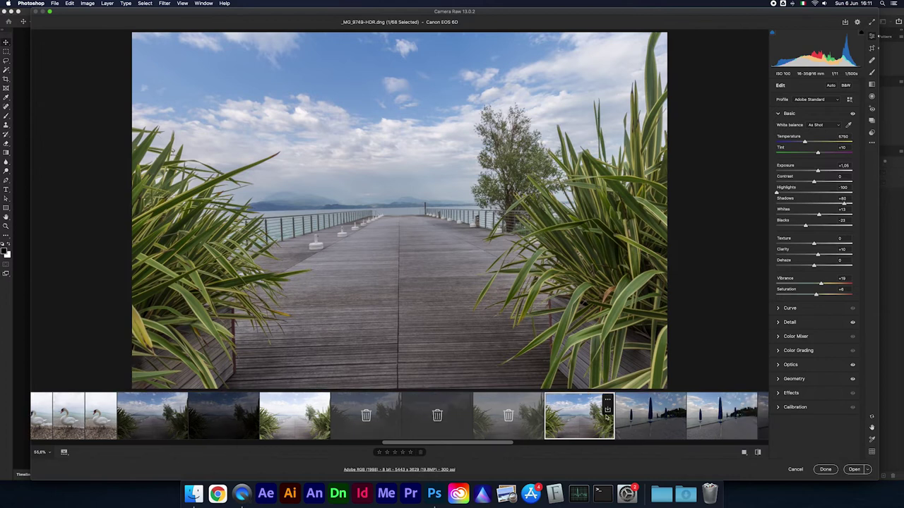
scroll(565, 422, "right", 6)
scroll(562, 422, "right", 1)
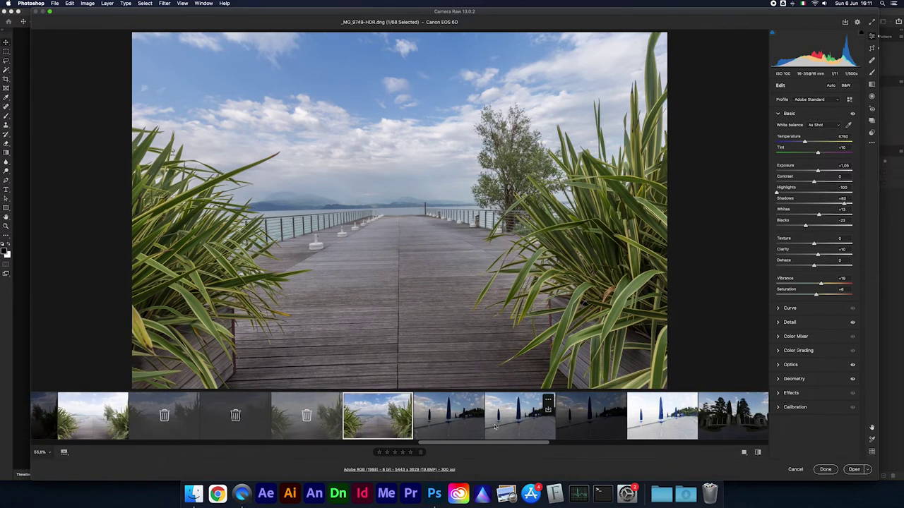
scroll(510, 425, "right", 2)
scroll(510, 426, "right", 10)
scroll(511, 426, "right", 3)
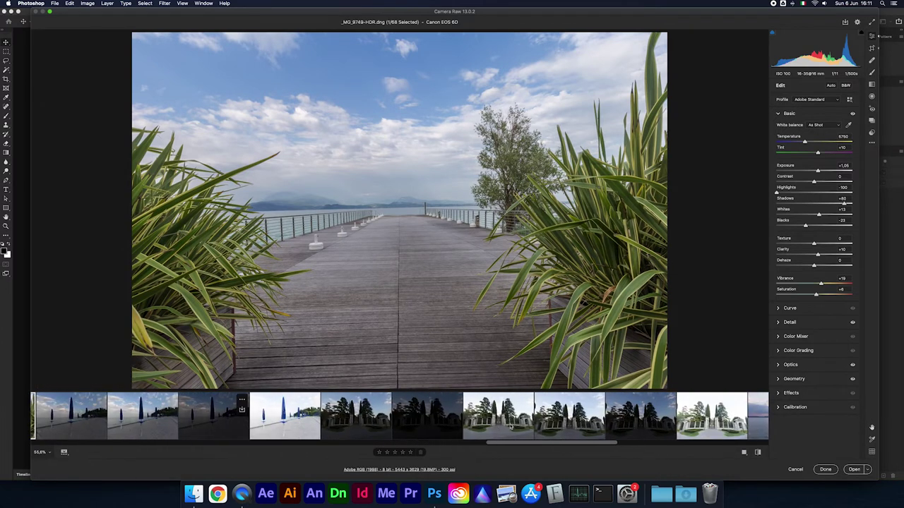
scroll(511, 426, "right", 1)
scroll(510, 426, "right", 3)
scroll(511, 426, "right", 10)
scroll(510, 426, "right", 3)
scroll(510, 426, "right", 5)
scroll(512, 425, "right", 3)
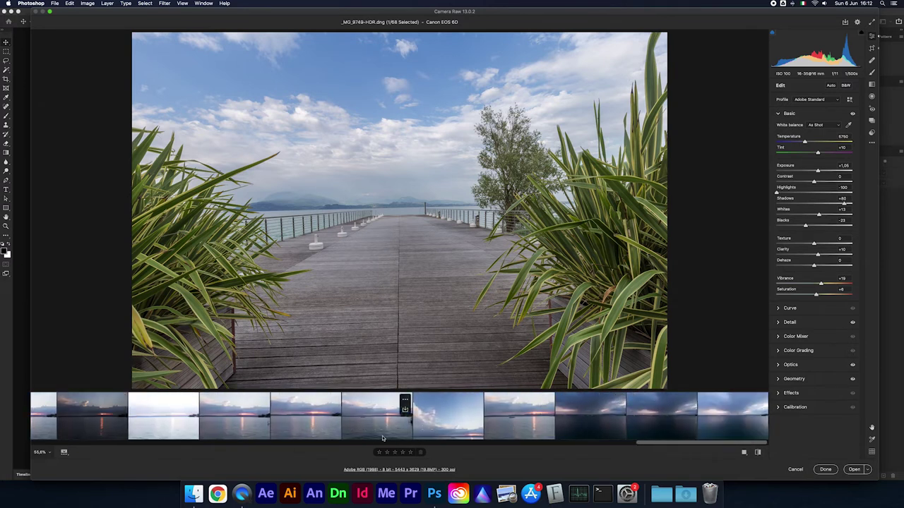
mouse_move(234, 416)
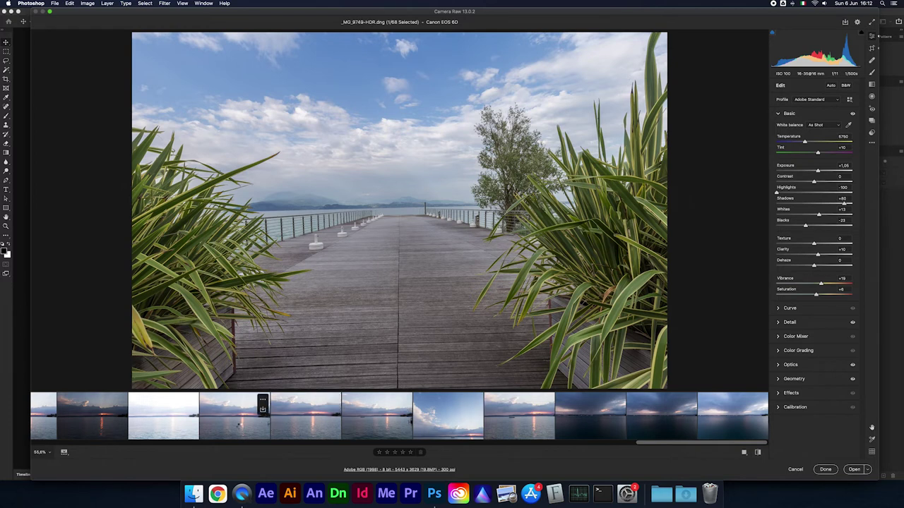
left_click(242, 427)
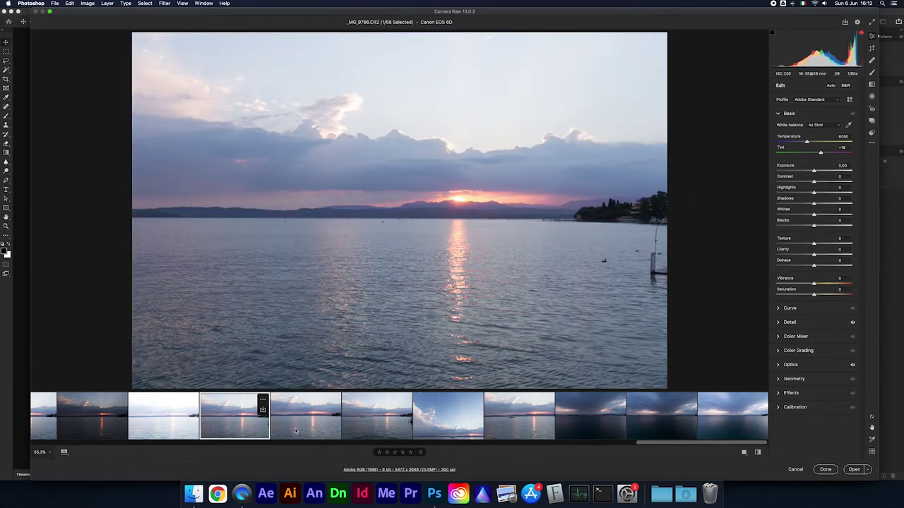
Select the three sunset exposures starting at _MG_9763 and start an HDR merge
scroll(233, 426, "left", 3)
left_click(210, 428)
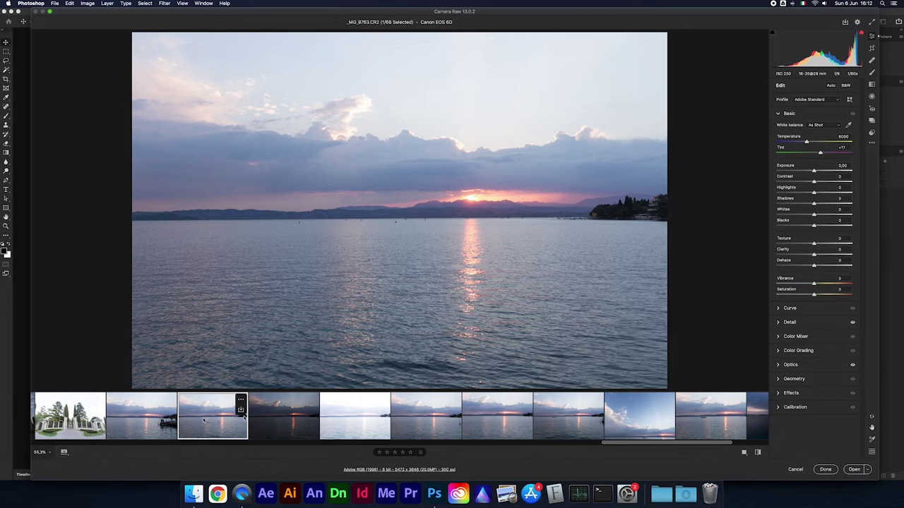
left_click(353, 420, "shift")
right_click(275, 414)
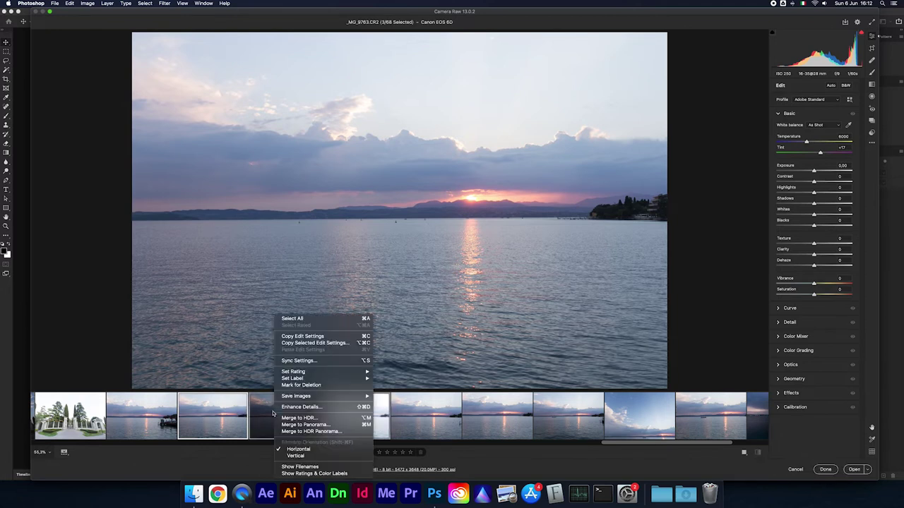
left_click(299, 418)
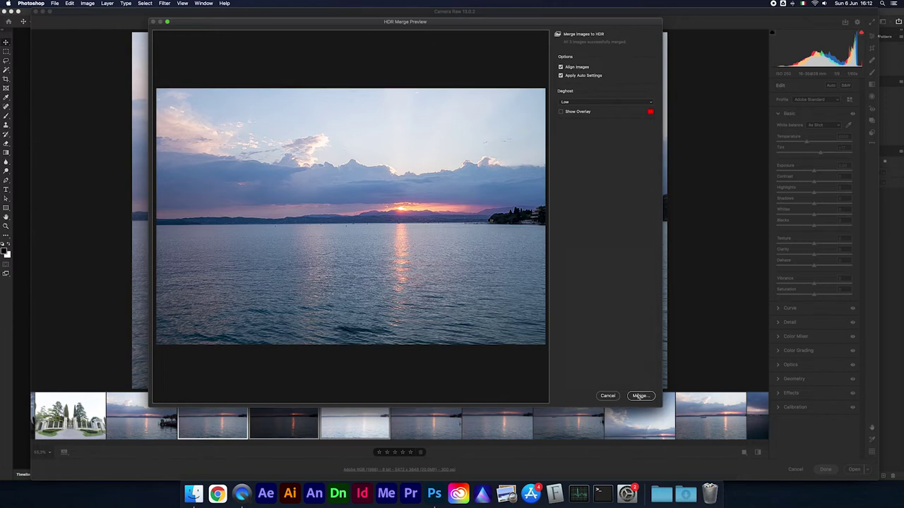
Merge with Medium deghosting and save as _MG_9763-HDR.dng
left_click(584, 103)
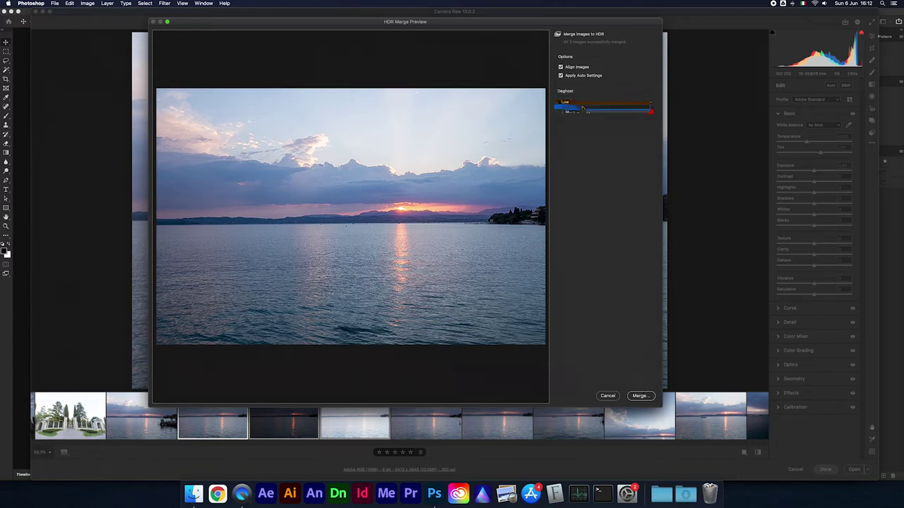
left_click(581, 107)
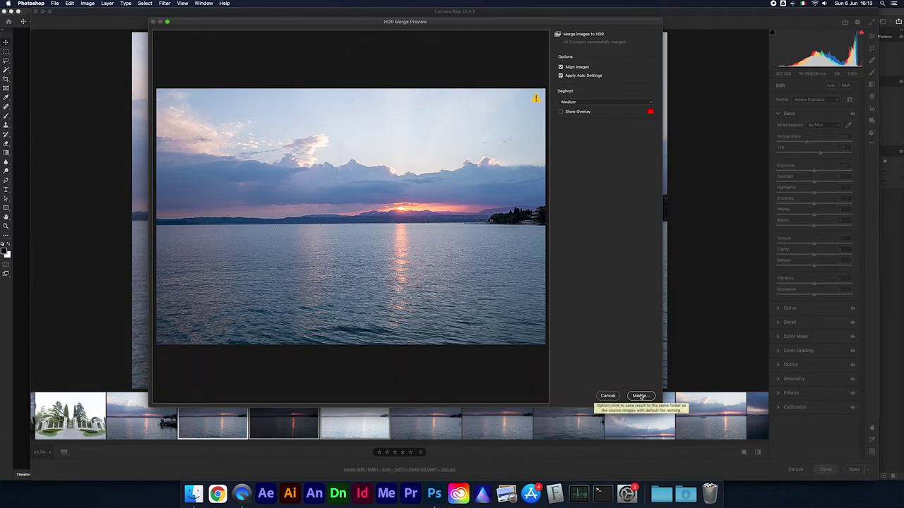
left_click(639, 396)
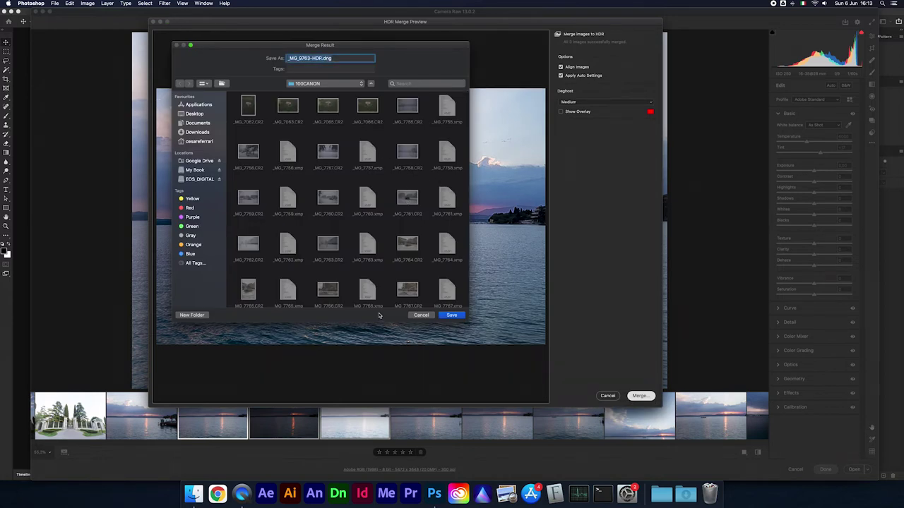
left_click(452, 317)
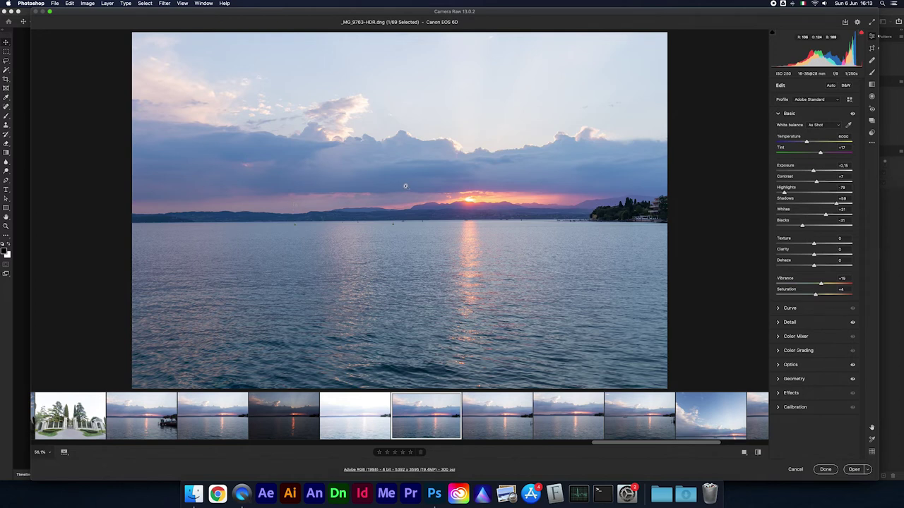
Set the sunset HDR's Contrast to 0, Exposure to -0.55 and Whites to about +27
left_click(815, 182)
left_click(814, 182)
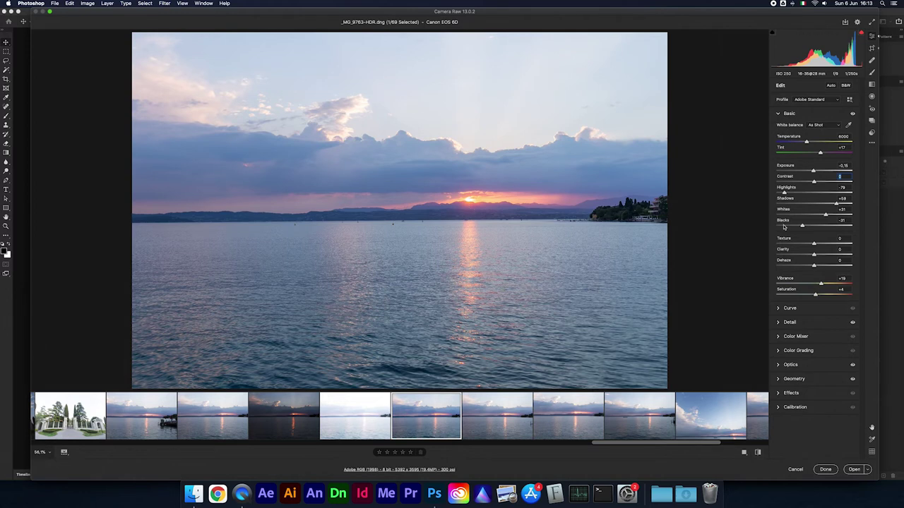
left_click_drag(826, 215, 833, 215)
left_click_drag(813, 171, 812, 171)
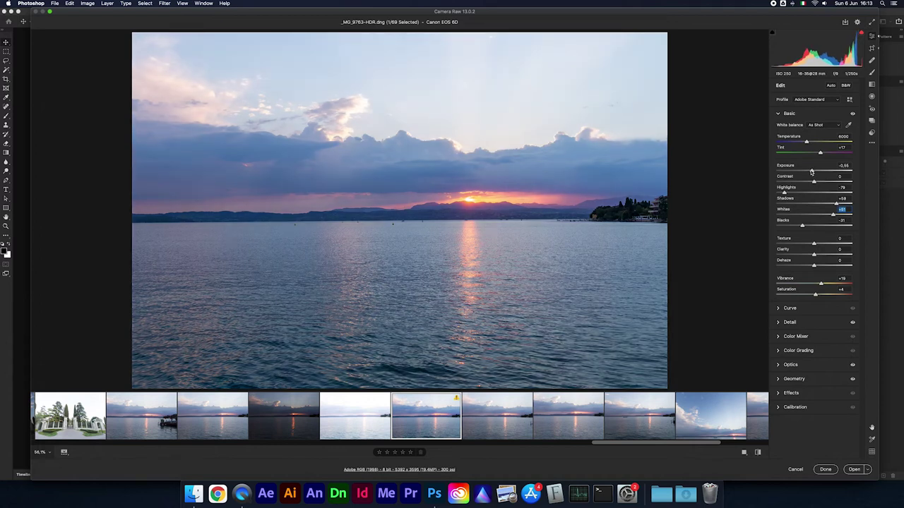
left_click_drag(833, 215, 826, 215)
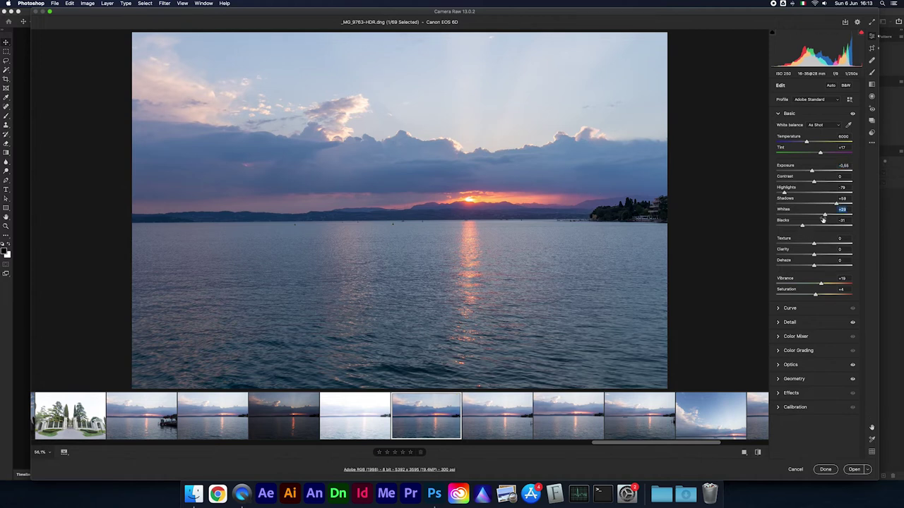
Lift Shadows to +80 and pull Highlights down to -100
left_click_drag(836, 204, 844, 203)
left_click(845, 204)
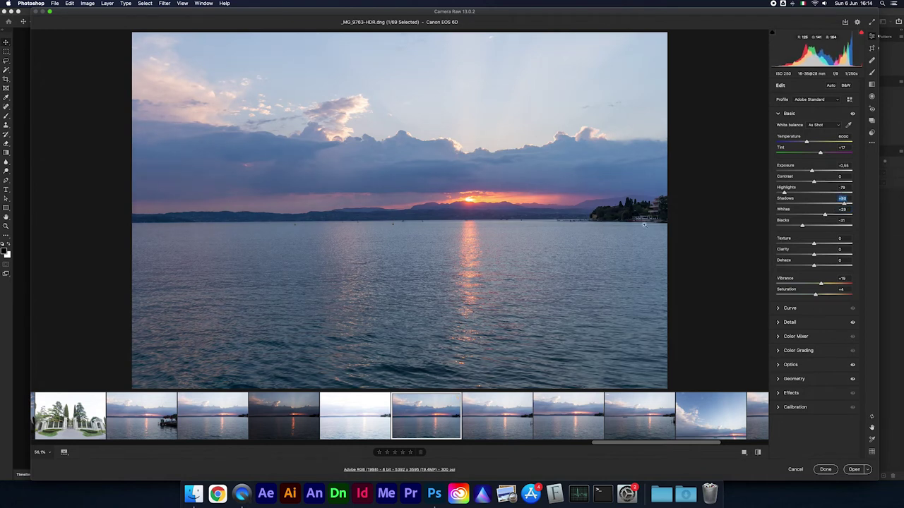
left_click_drag(786, 194, 776, 194)
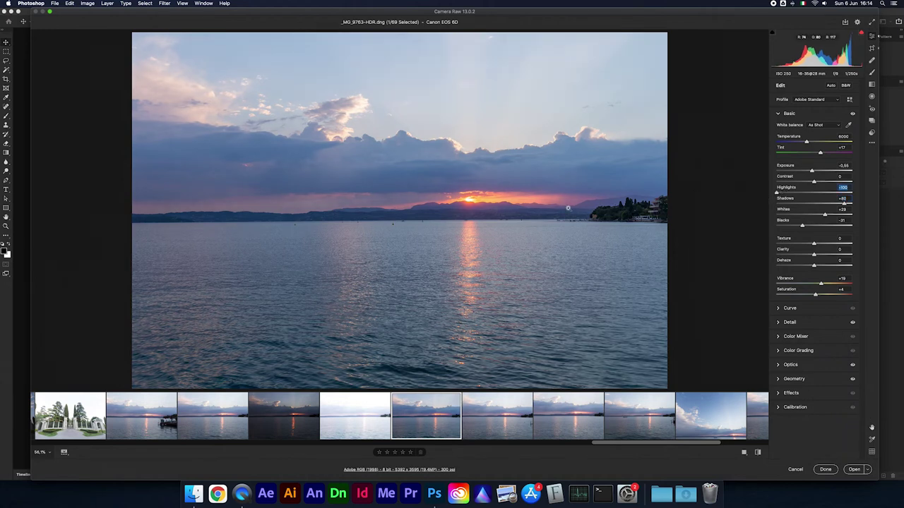
left_click(704, 189)
Compare before and after with undo/redo, keep the darker settings, and select the first sunset exposure
key("ctrl+z")
key("ctrl+shift+z")
key("ctrl+z")
key("ctrl+shift+z")
mouse_move(426, 416)
left_click(224, 426)
Mark the three sunset source exposures for deletion and view the merged sunset HDR
left_click(346, 420, "shift")
key("Delete")
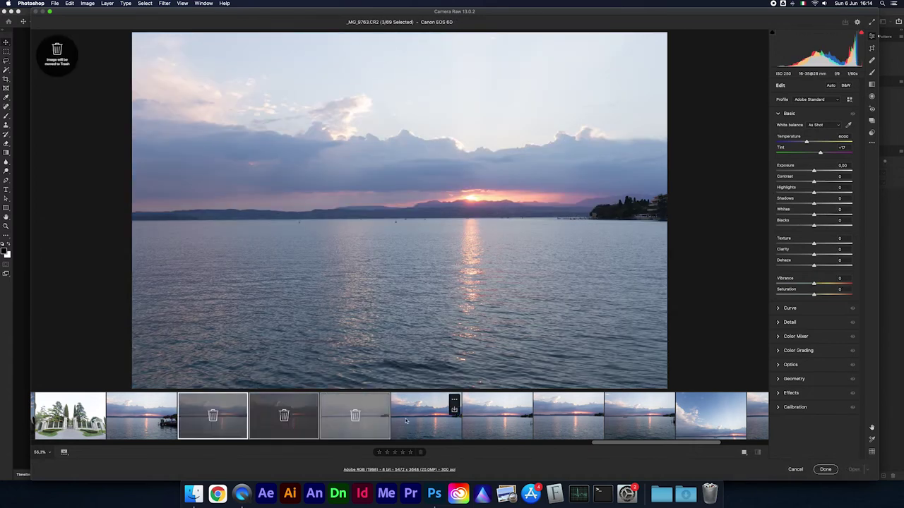
left_click(452, 413)
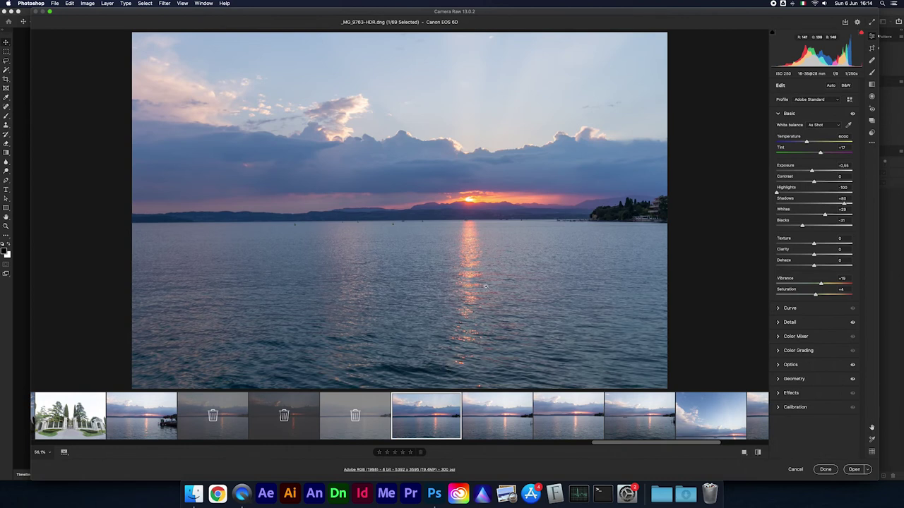
Open the stormy lake photo _MG_9773.CR2 from the end of the filmstrip
scroll(627, 423, "right", 1)
scroll(627, 423, "right", 2)
scroll(632, 423, "right", 2)
scroll(643, 424, "right", 4)
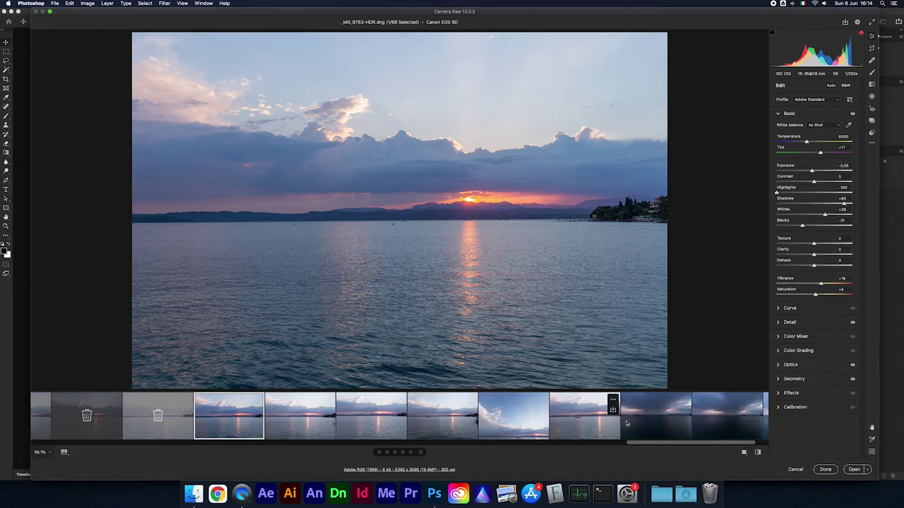
scroll(653, 424, "right", 3)
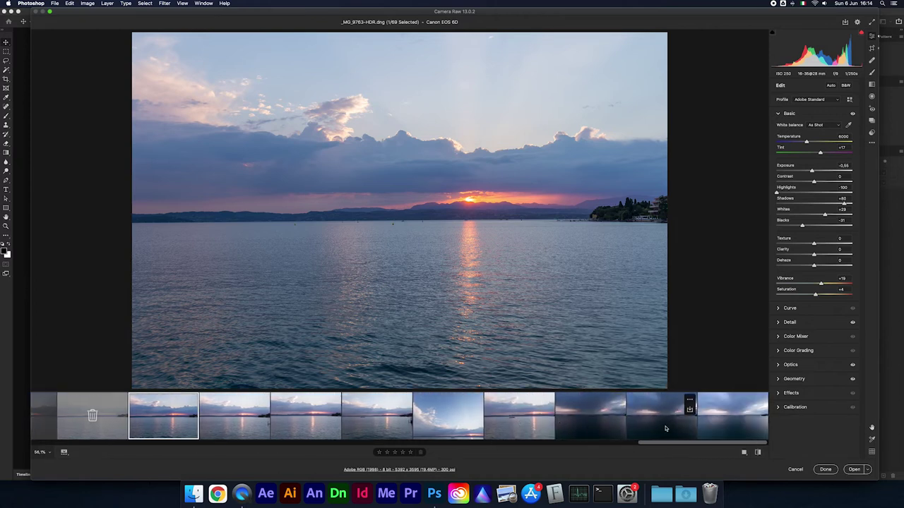
left_click(715, 425)
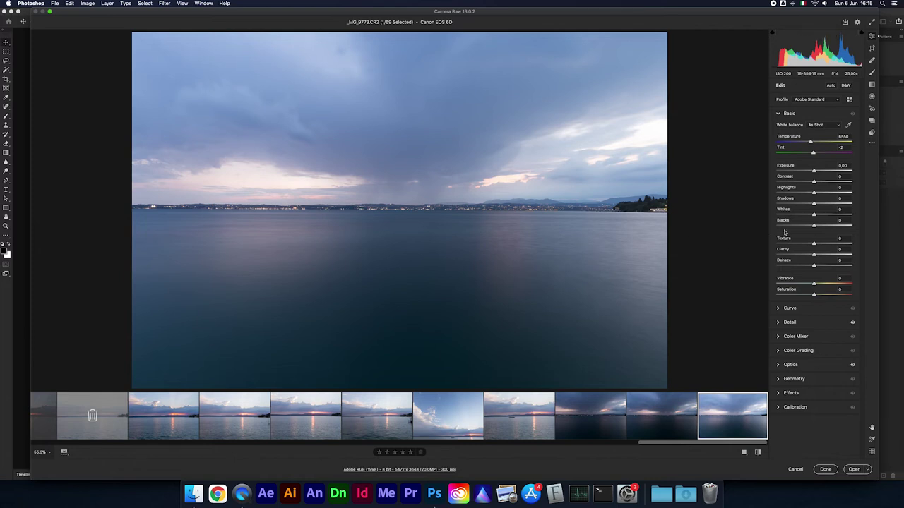
Give the lake photo Clarity +10, Vibrance +17, Dehaze +8, Shadows +43 and Blacks -10
left_click_drag(814, 255, 818, 257)
left_click_drag(815, 284, 821, 285)
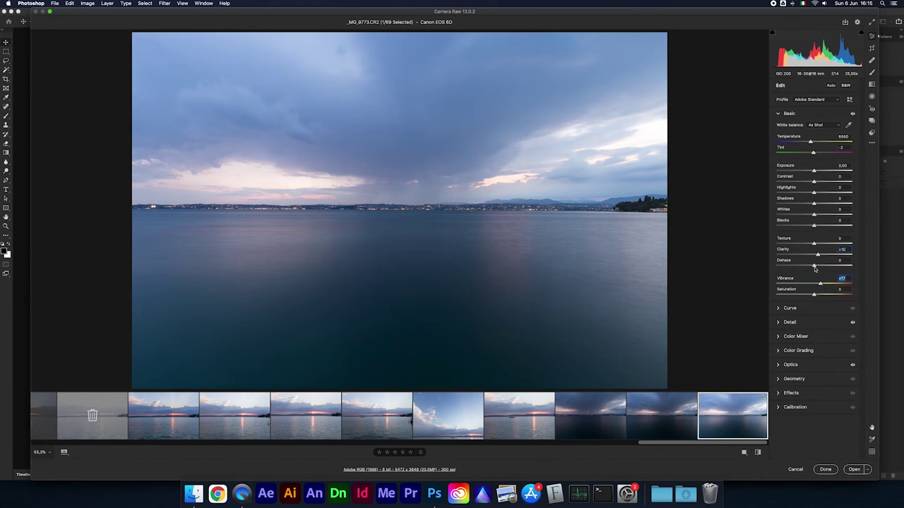
left_click_drag(814, 267, 818, 266)
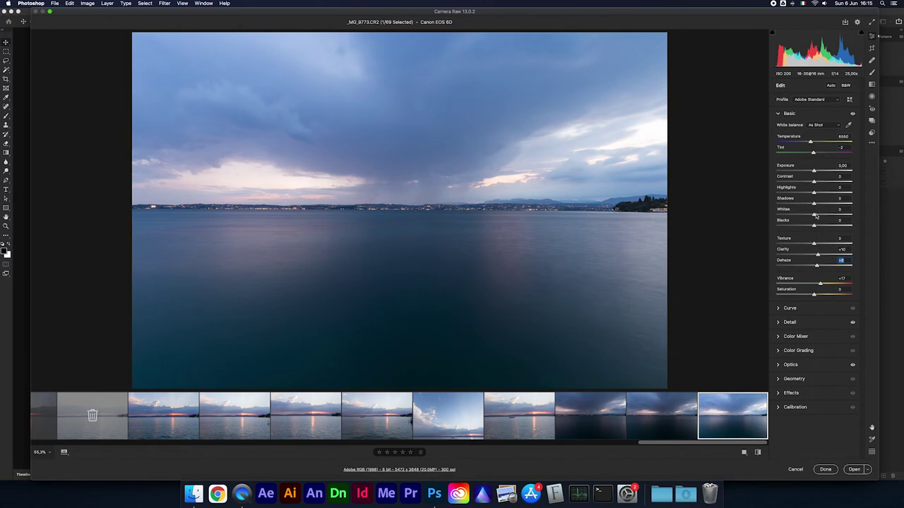
left_click_drag(814, 204, 830, 206)
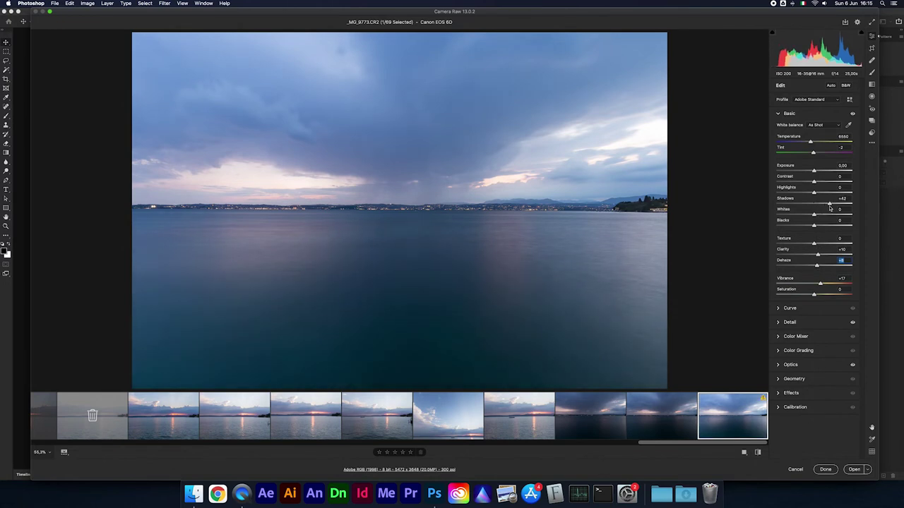
left_click_drag(831, 208, 810, 227)
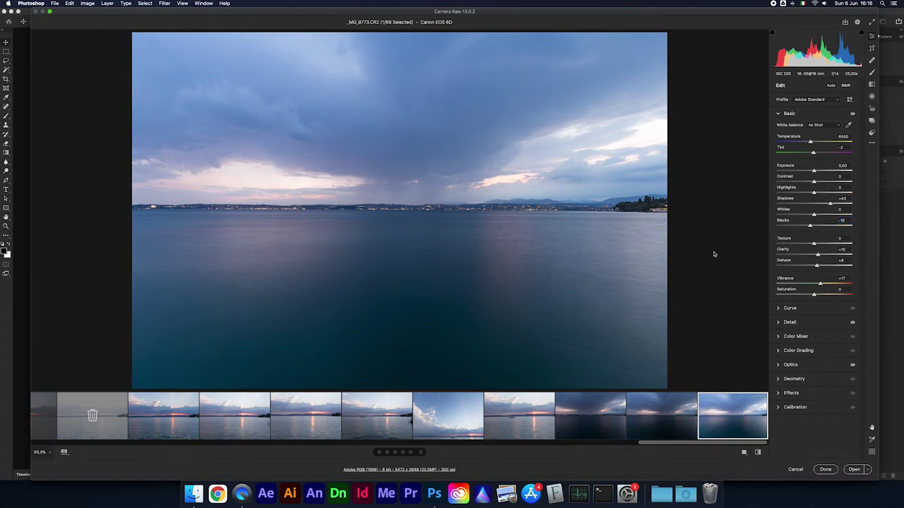
key("Return")
Scroll back through the filmstrip and open the first castle HDR image
mouse_move(507, 416)
scroll(522, 409, "left", 1)
scroll(508, 409, "left", 1)
scroll(491, 409, "left", 3)
scroll(487, 410, "left", 1)
scroll(487, 410, "left", 1)
scroll(487, 409, "left", 1)
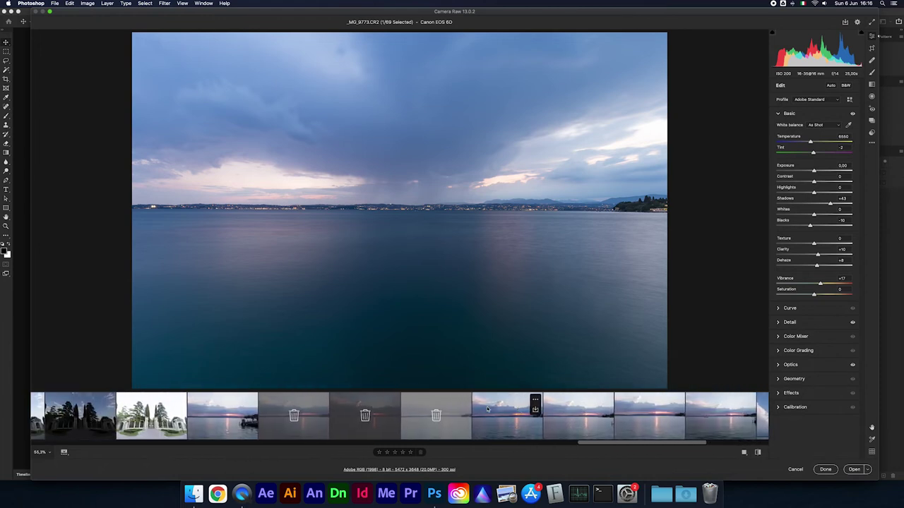
scroll(487, 409, "left", 2)
scroll(487, 410, "left", 1)
scroll(487, 410, "left", 1)
scroll(487, 409, "left", 1)
scroll(489, 410, "left", 3)
scroll(488, 409, "left", 1)
scroll(487, 410, "left", 1)
scroll(487, 409, "left", 1)
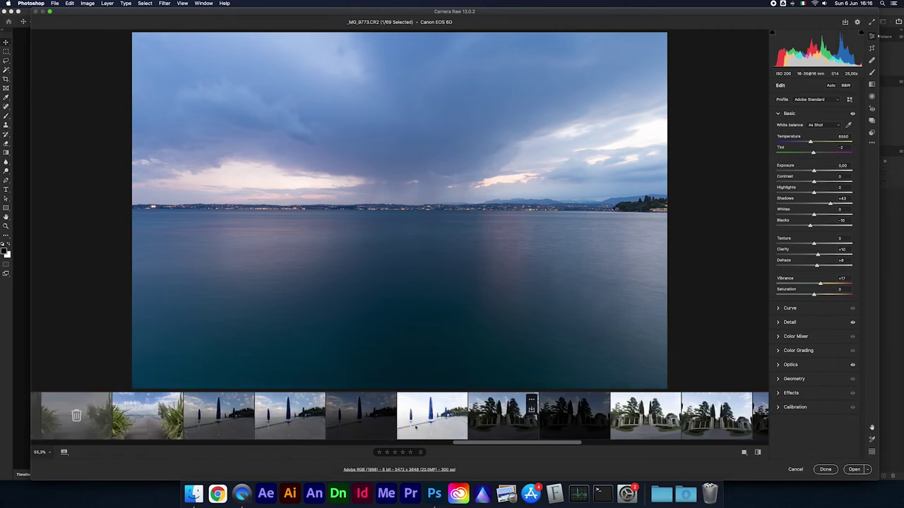
scroll(459, 430, "left", 4)
scroll(458, 437, "left", 1)
scroll(452, 438, "left", 2)
scroll(438, 441, "left", 1)
scroll(415, 446, "left", 5)
scroll(409, 446, "left", 2)
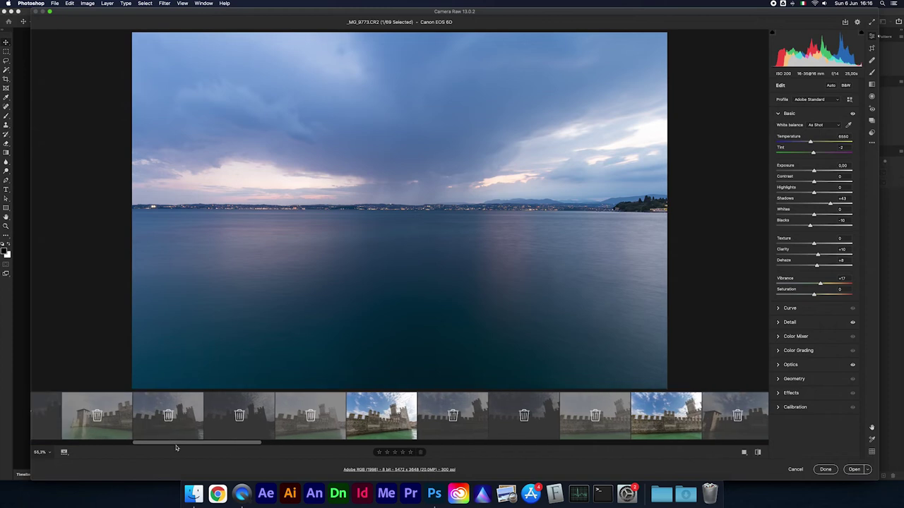
left_click_drag(143, 447, 188, 451)
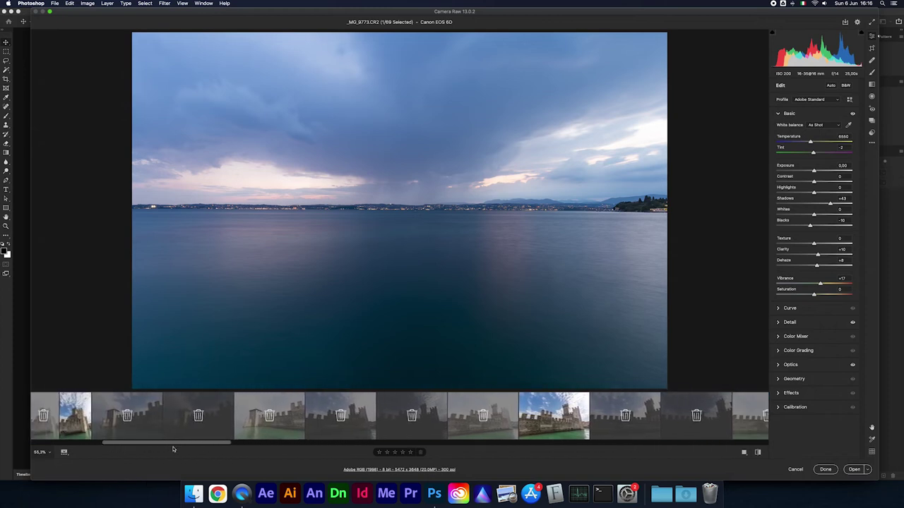
left_click(318, 428)
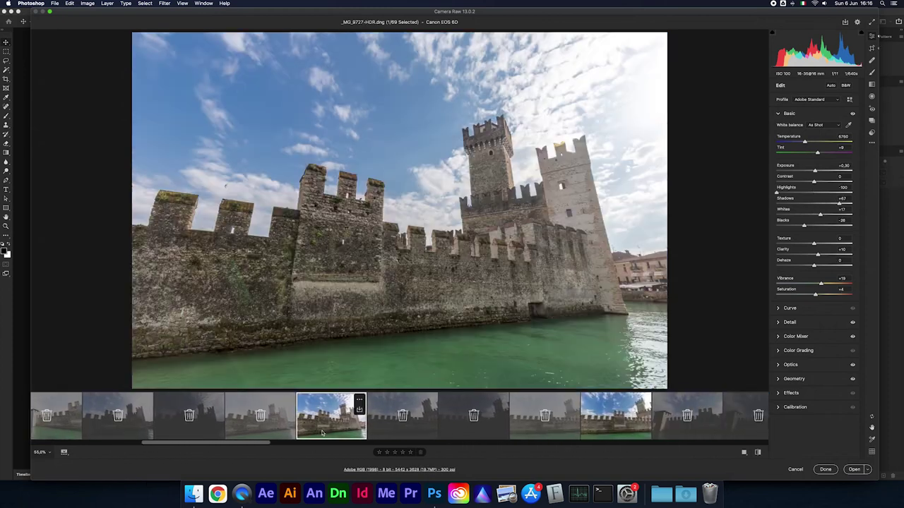
Add three more castle HDR thumbnails so four castle images are selected
left_click(614, 428, "super")
scroll(615, 428, "right", 2)
scroll(615, 428, "right", 2)
scroll(614, 428, "right", 2)
scroll(614, 428, "right", 2)
left_click(614, 425, "super")
scroll(614, 424, "right", 2)
scroll(614, 424, "right", 2)
scroll(614, 425, "right", 2)
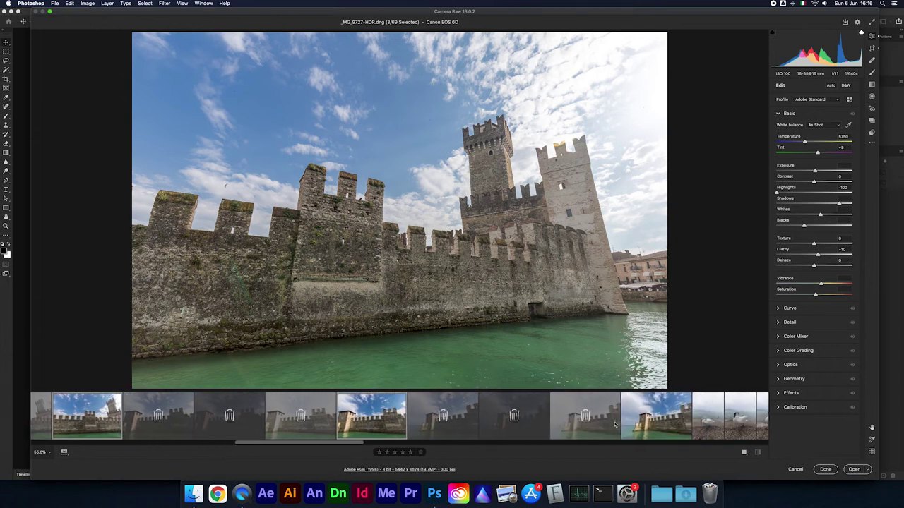
left_click(640, 424, "super")
right_click(637, 410)
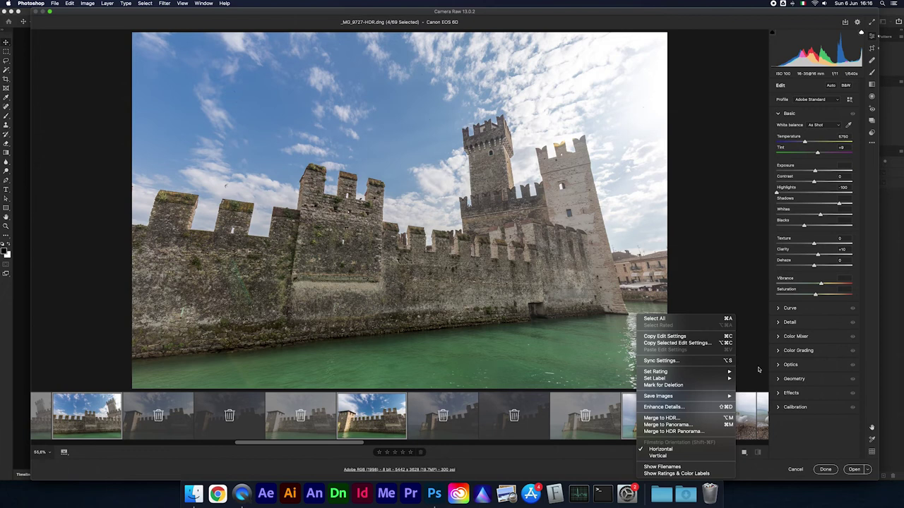
Save the four castle HDR images as JPEG at quality 10 into the 00 Guard folder
left_click(803, 409)
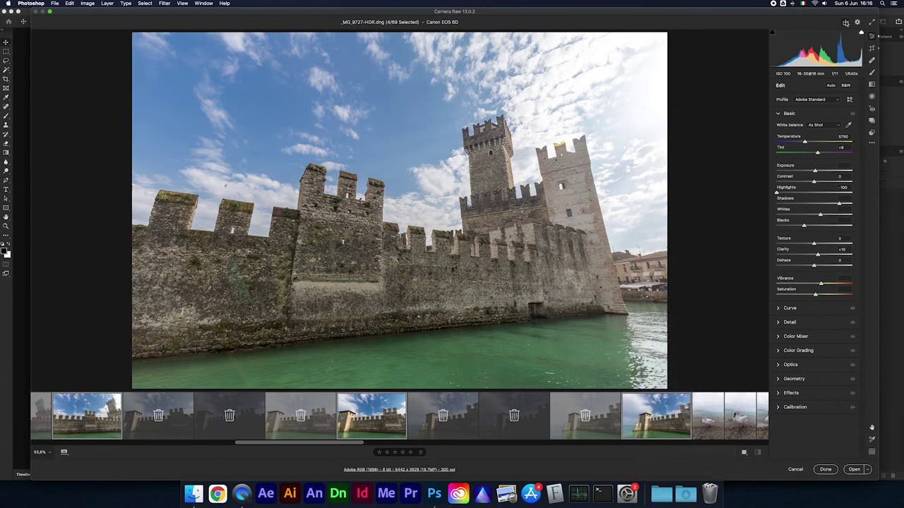
left_click(845, 23)
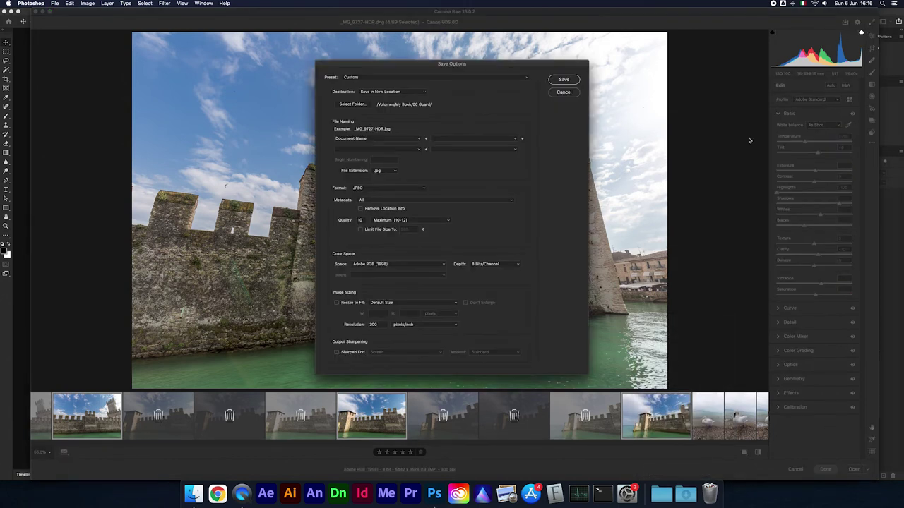
left_click(564, 80)
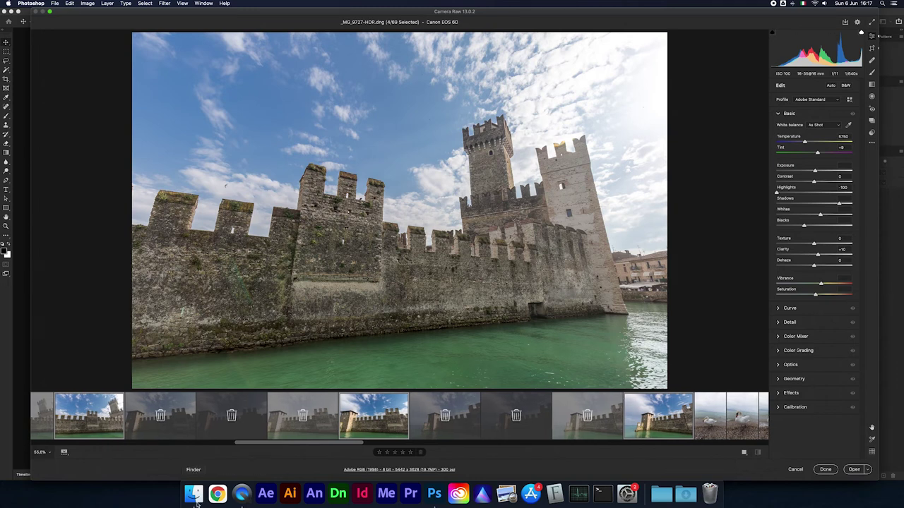
Close Camera Raw and open the 00 Guard folder on My Book in Finder
left_click(825, 470)
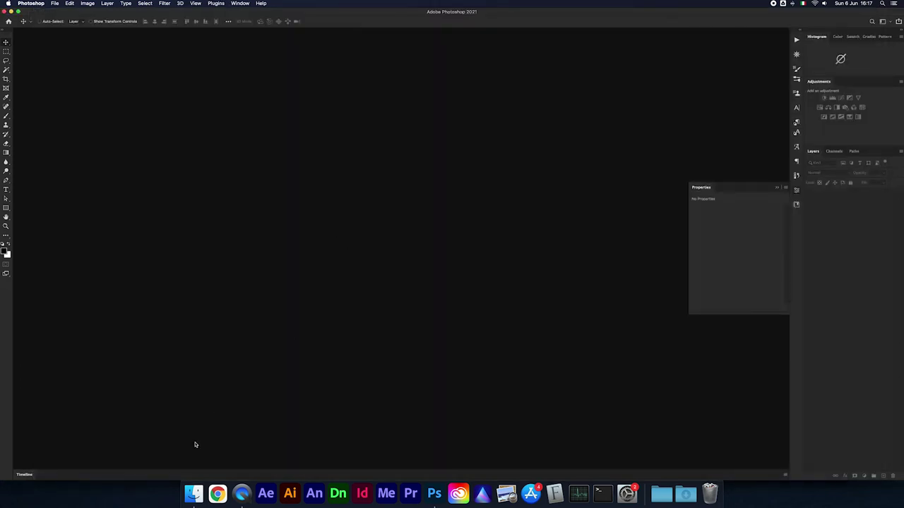
left_click(194, 493)
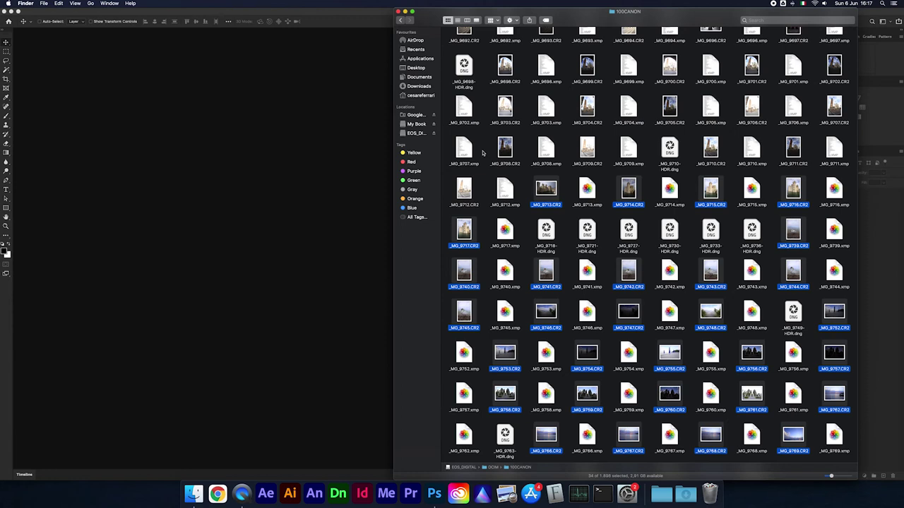
left_click(416, 124)
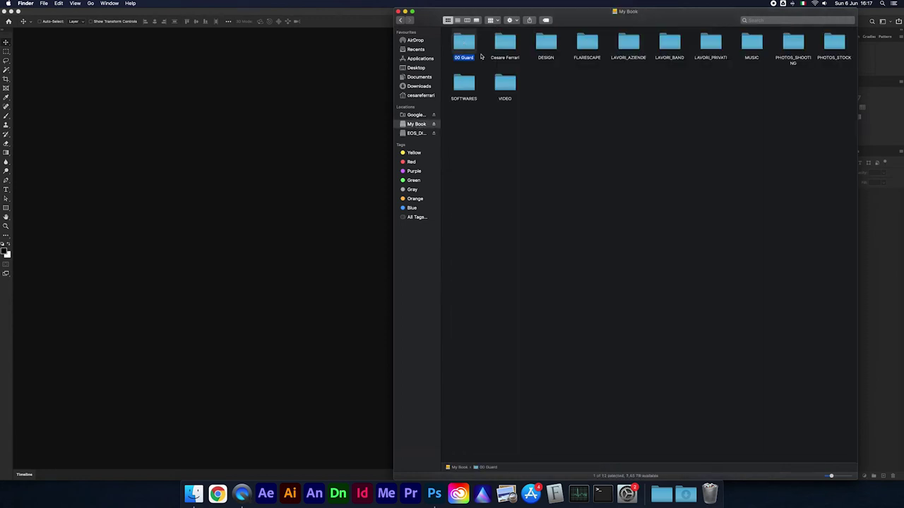
double_click(463, 42)
Select the four castle HDR JPEGs in Finder, then return to Photoshop
left_click_drag(488, 42, 628, 48)
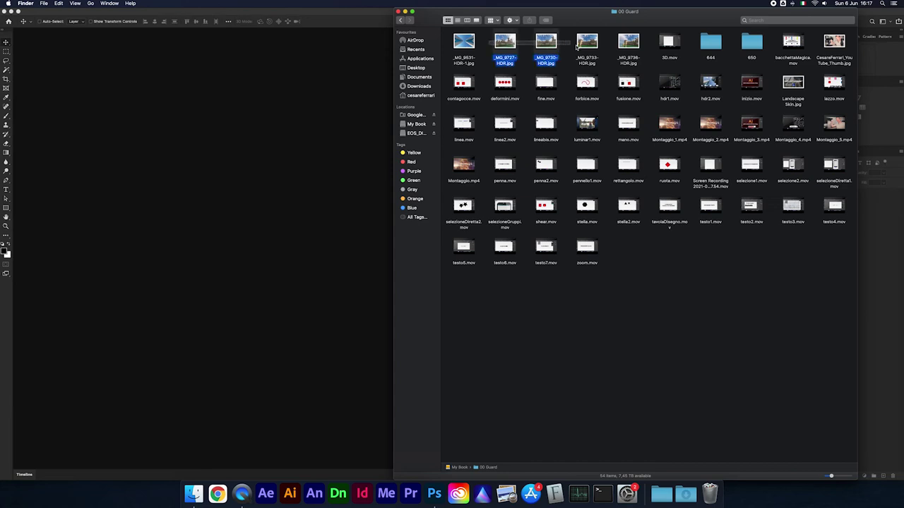
right_click(504, 39)
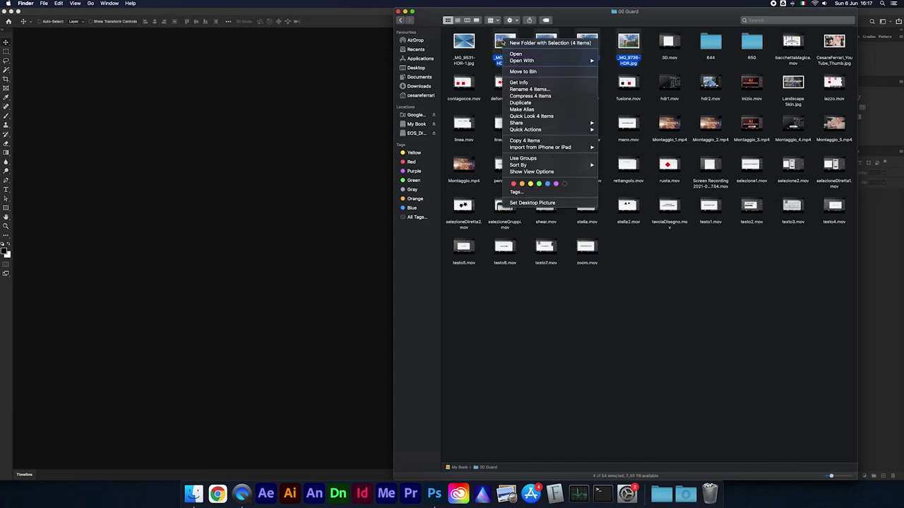
key("Escape")
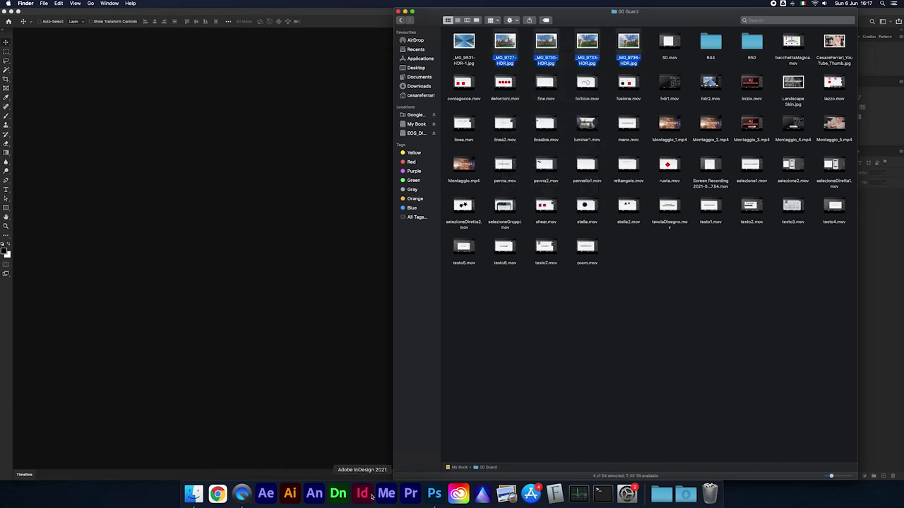
left_click(434, 493)
left_click(55, 3)
mouse_move(67, 163)
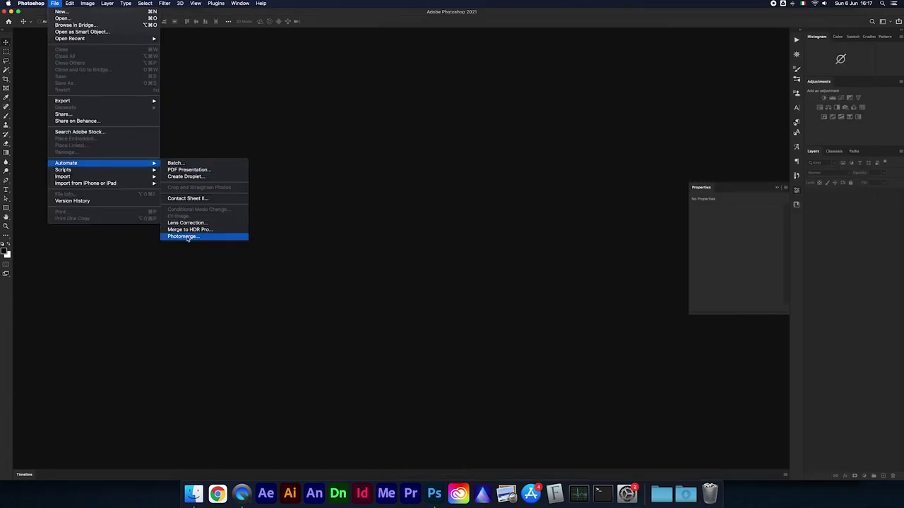
Run Photomerge on the four listed castle JPEGs to create Untitled_Panorama-1
left_click(184, 236)
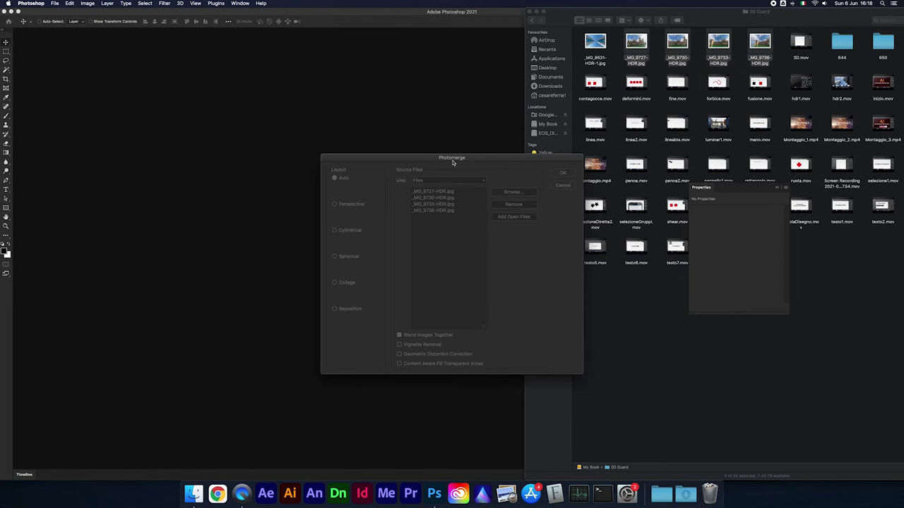
left_click(452, 161)
left_click(562, 173)
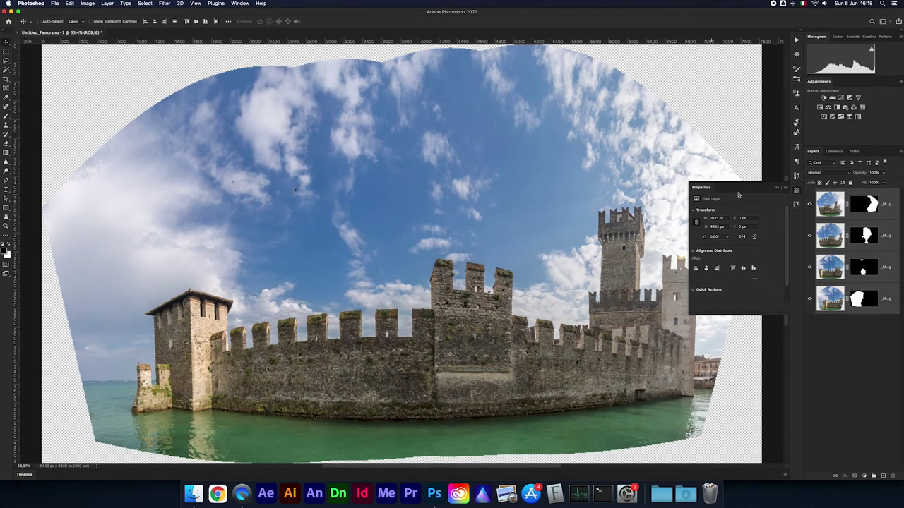
left_click(777, 190)
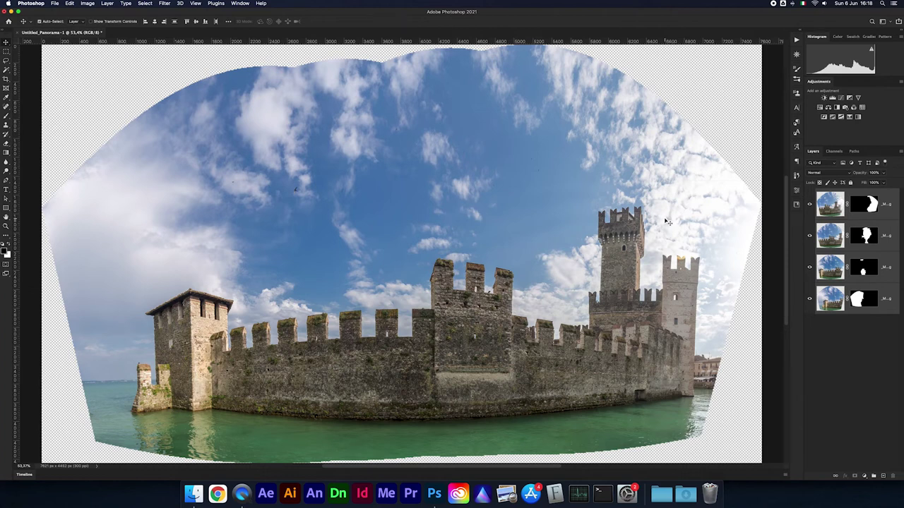
Select all four panorama layers and merge them into one layer
key("super+minus")
key("super+minus")
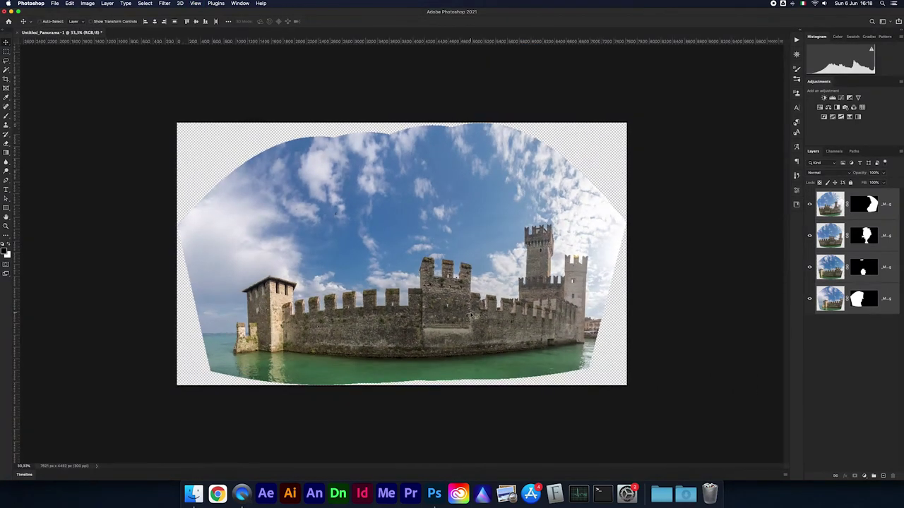
left_click(830, 212)
left_click(826, 306, "shift")
key("ctrl+e")
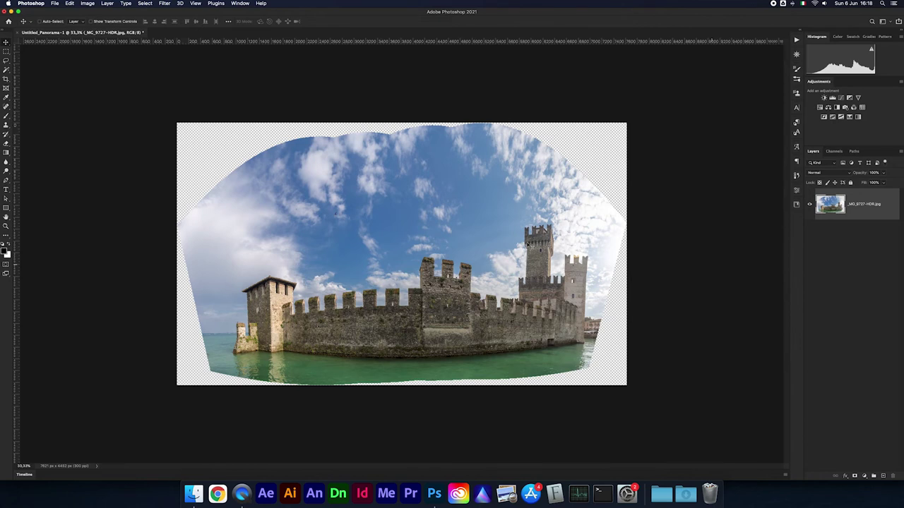
Crop the panorama inward to a tighter frame around the castle
key("c")
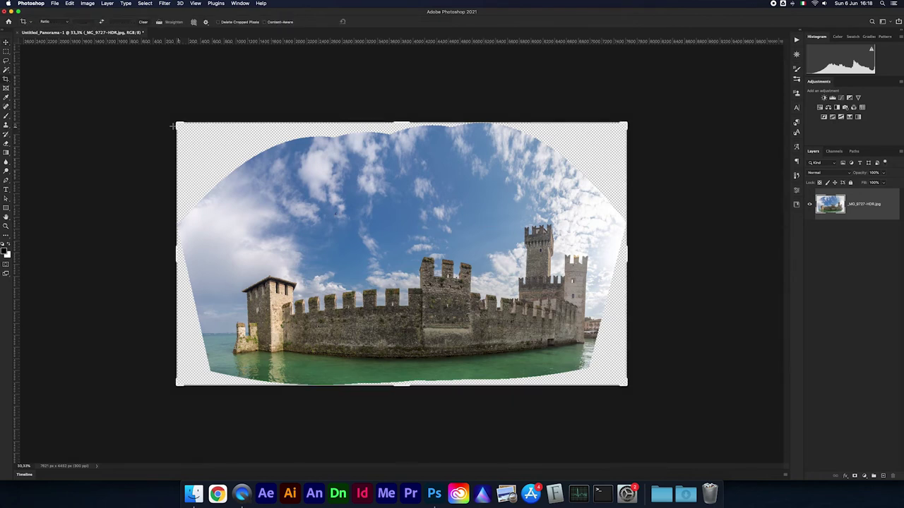
mouse_move(177, 121)
left_mouse_down()
mouse_move(191, 147)
mouse_move(209, 147)
left_mouse_up()
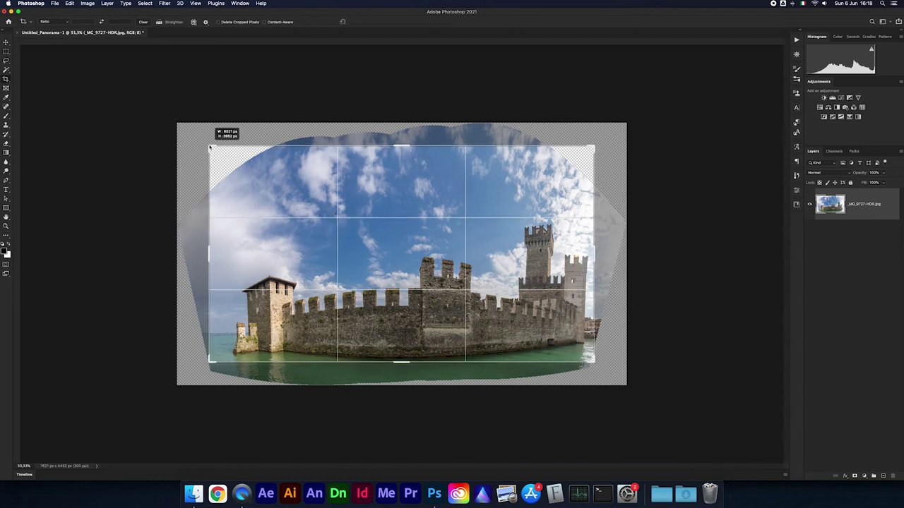
left_click_drag(402, 367, 402, 368)
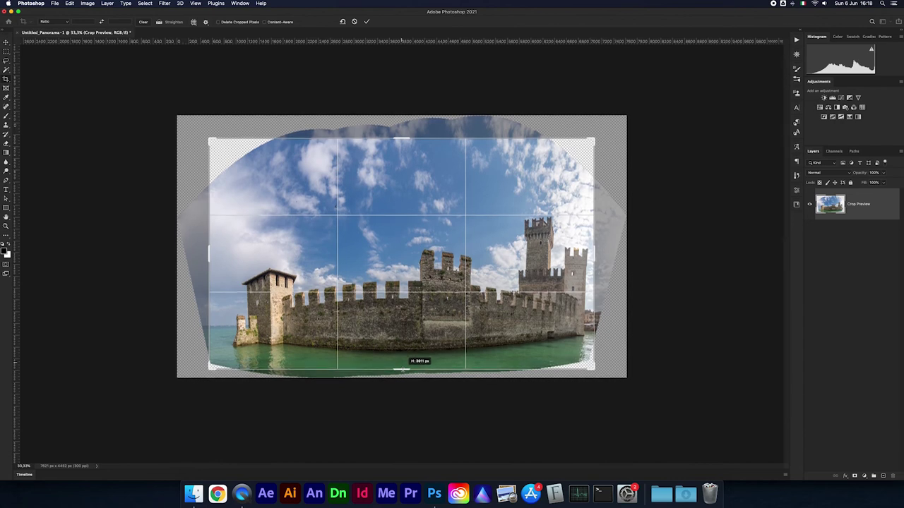
left_click_drag(401, 368, 402, 369)
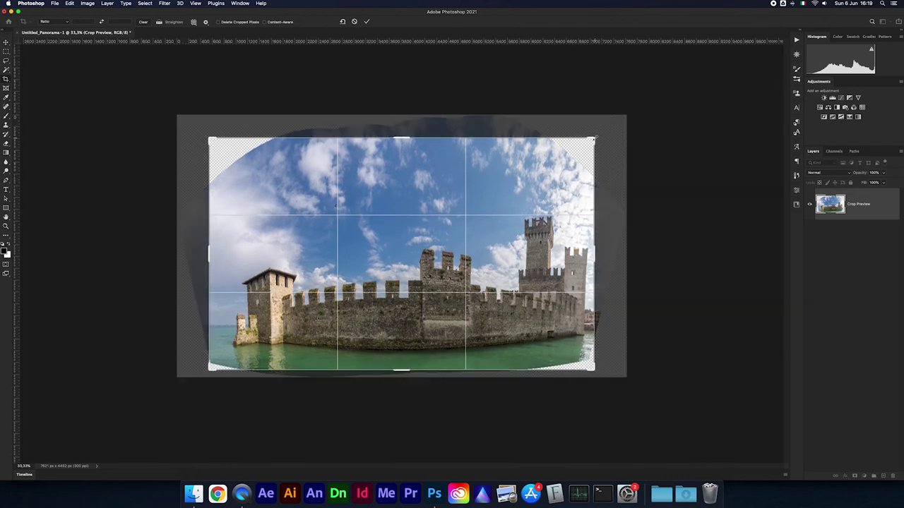
left_click_drag(595, 139, 600, 134)
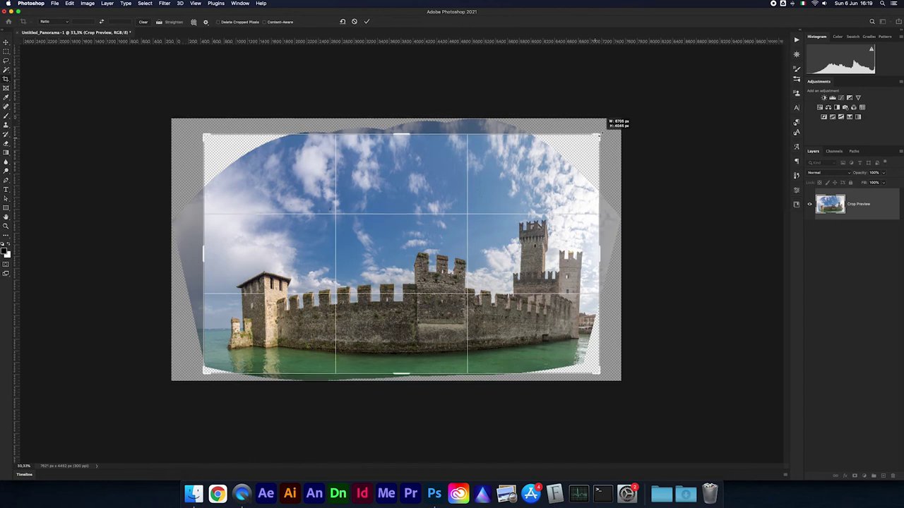
left_click_drag(600, 134, 599, 132)
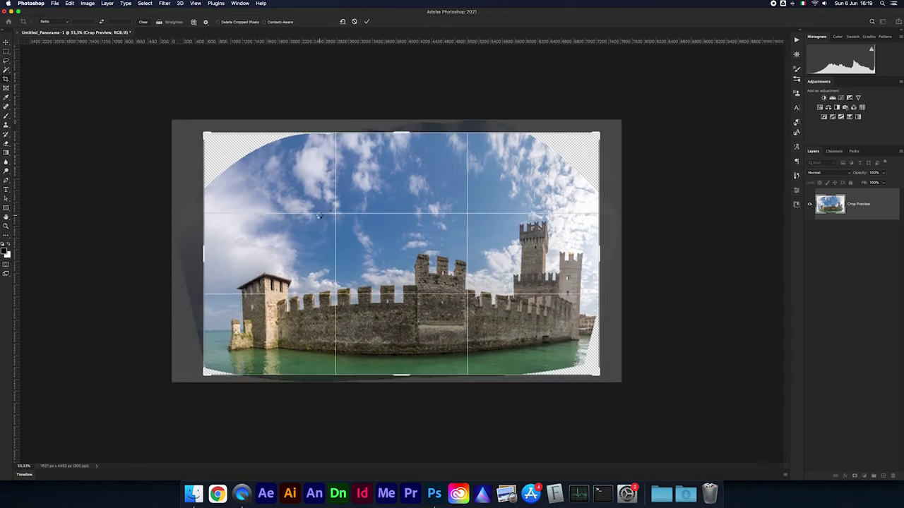
key("Return")
Select the whole cropped image and duplicate it onto a new layer
key("ctrl+plus")
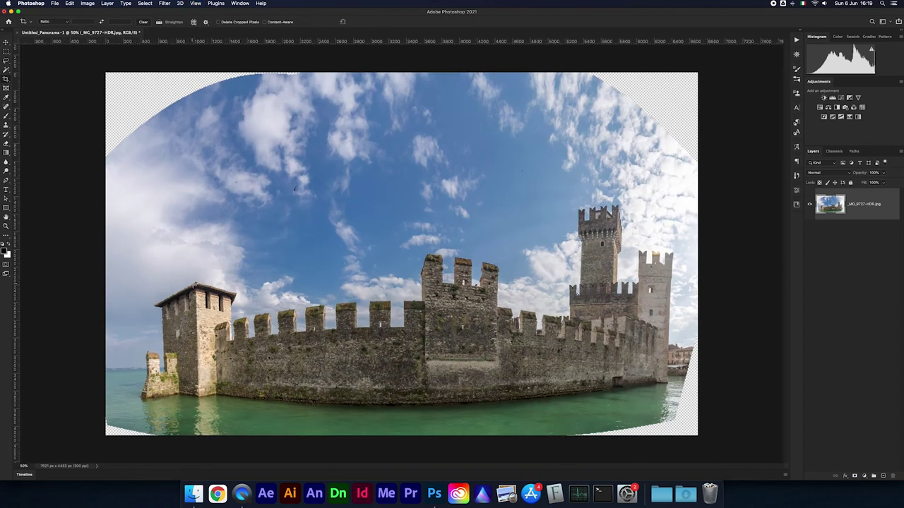
key("ctrl+a")
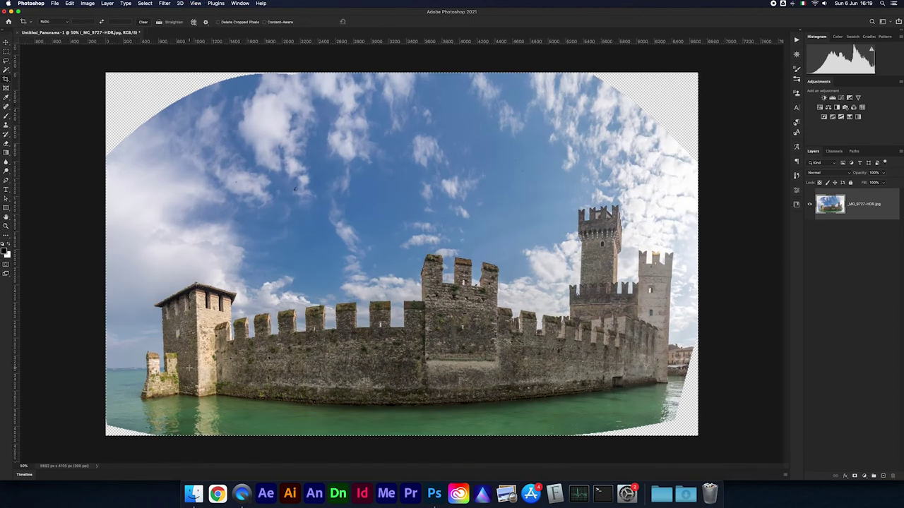
key("ctrl+j")
Content-aware fill the empty bottom-left corner with matching water
key("m")
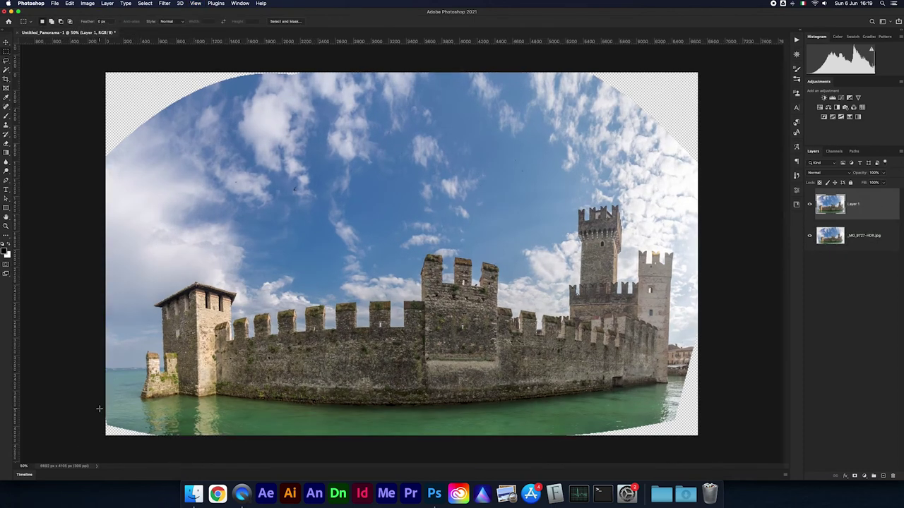
key("l")
left_click_drag(103, 413, 113, 439)
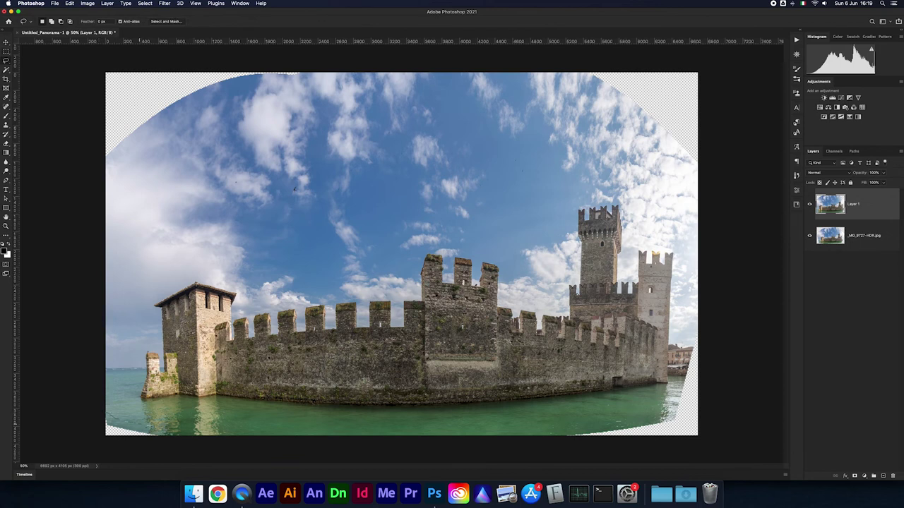
right_click(113, 439)
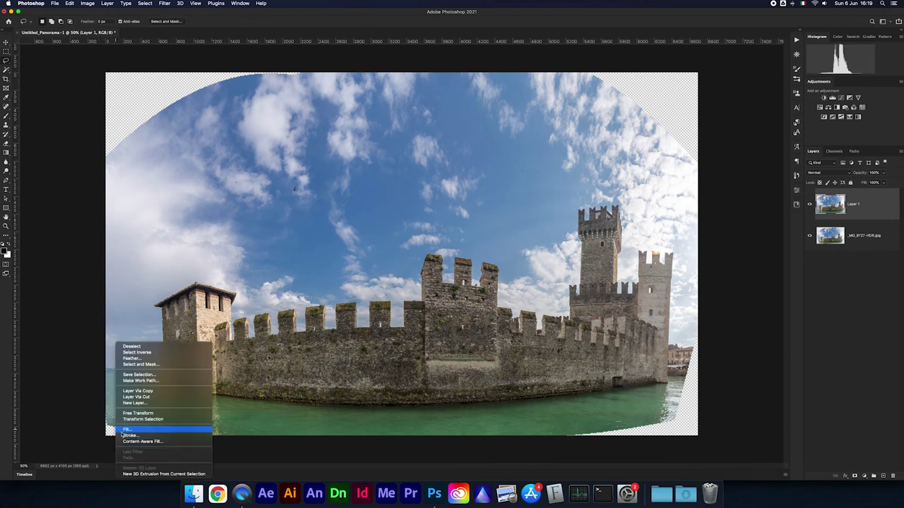
left_click(141, 431)
left_click(499, 212)
key("ctrl+d")
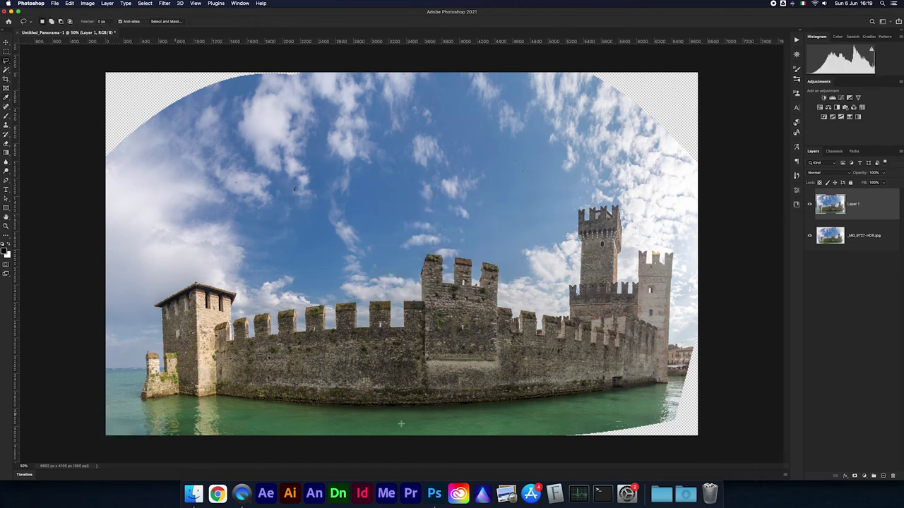
Content-aware fill the transparent top-left corner with matching sky
left_click_drag(107, 157, 240, 79)
left_click_drag(240, 79, 67, 72)
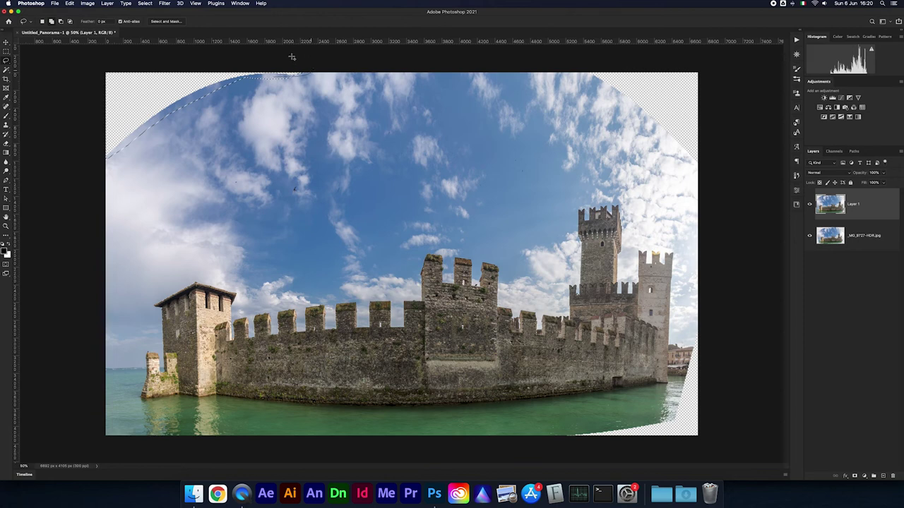
right_click(154, 99)
left_click(175, 186)
key("Return")
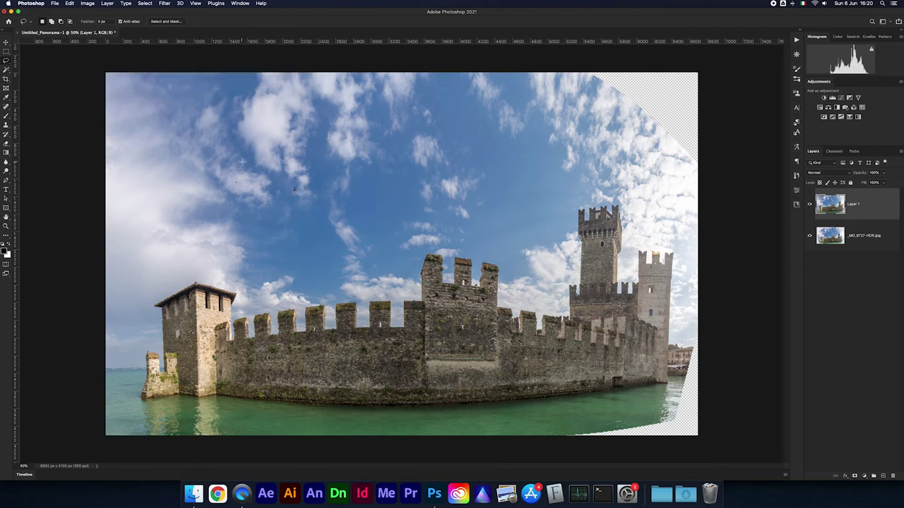
key("ctrl+d")
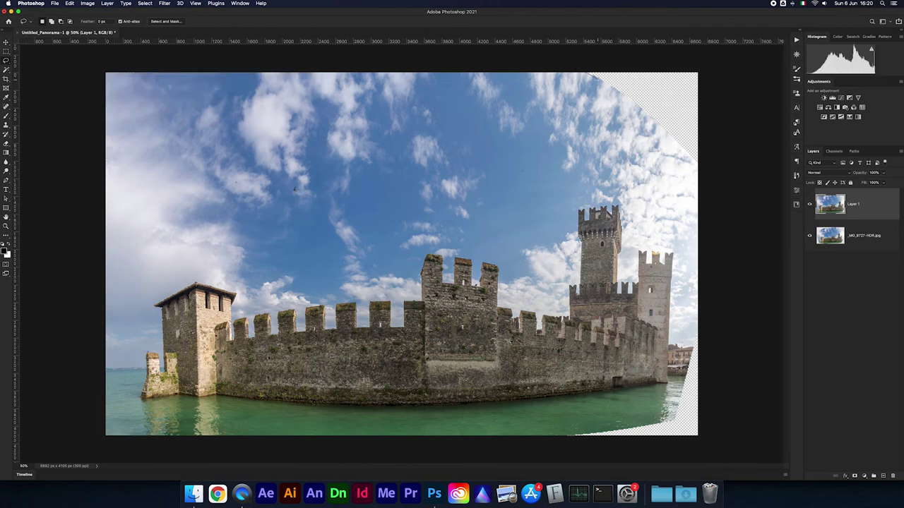
Content-aware fill the transparent top-right corner with matching sky and clouds
left_click_drag(685, 154, 711, 160)
left_click_drag(723, 63, 720, 65)
right_click(633, 88)
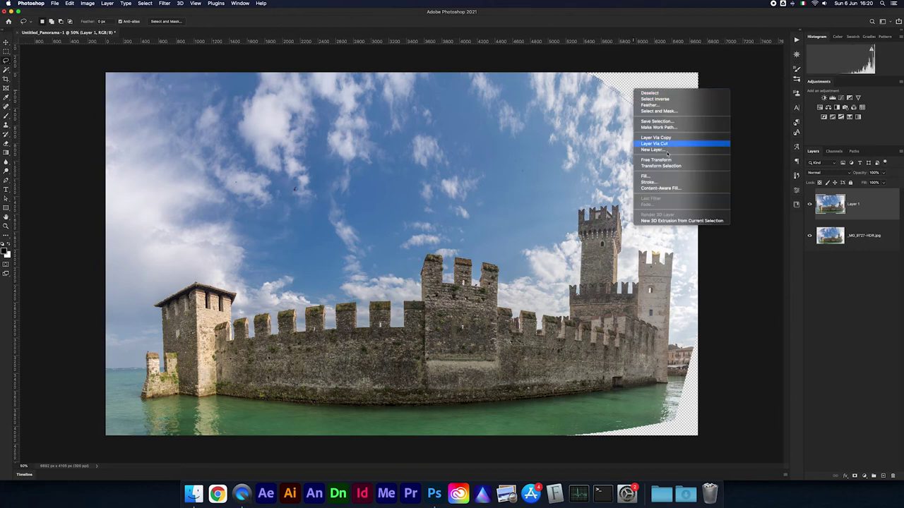
left_click(659, 175)
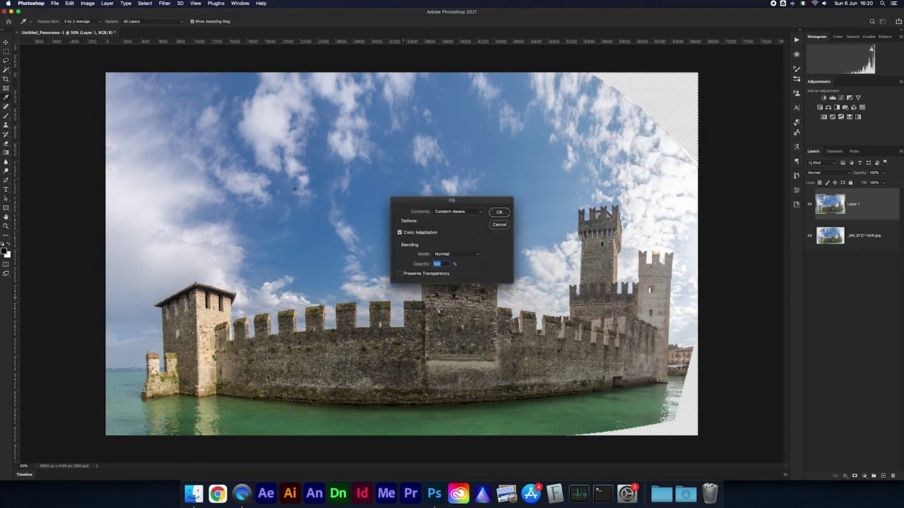
key("Return")
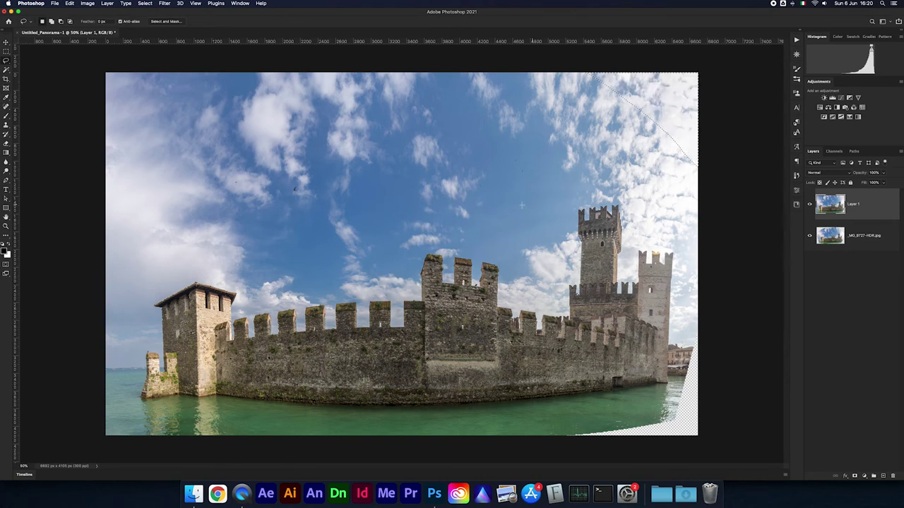
key("super+d")
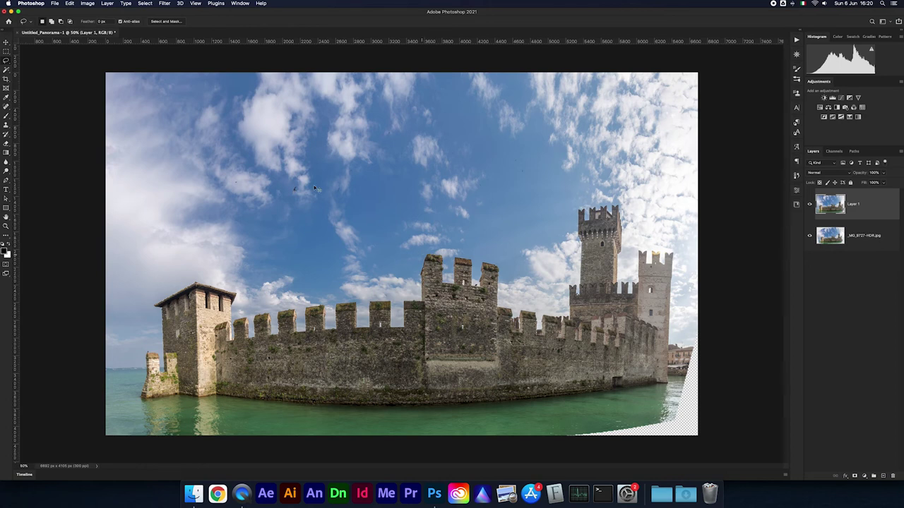
key("super+equal")
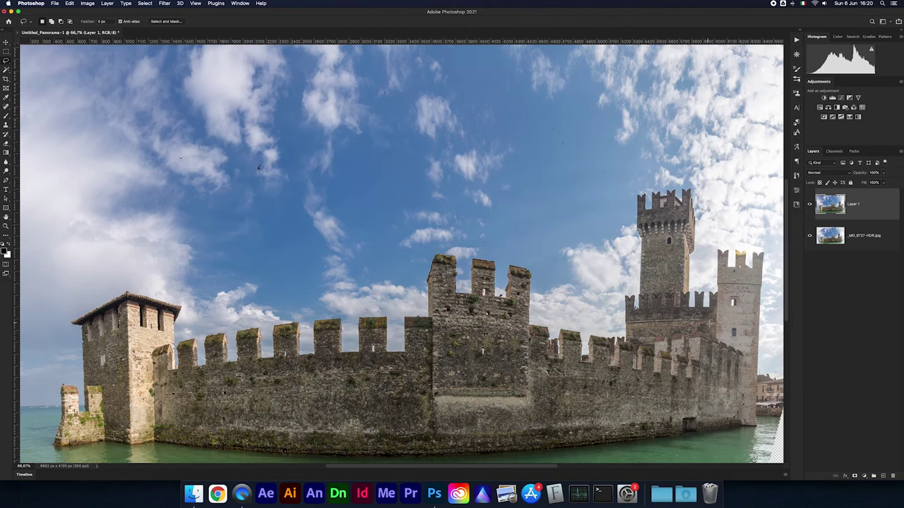
Content-aware fill the transparent strip along the bottom-right edge with water
scroll(620, 239, "down", 3)
key("super+equal")
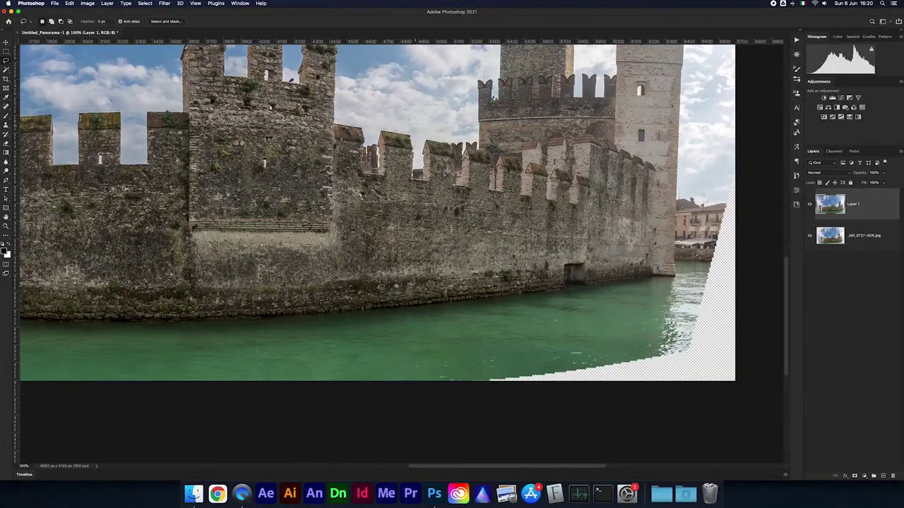
mouse_move(441, 382)
left_mouse_down()
mouse_move(656, 343)
mouse_move(741, 339)
left_mouse_up()
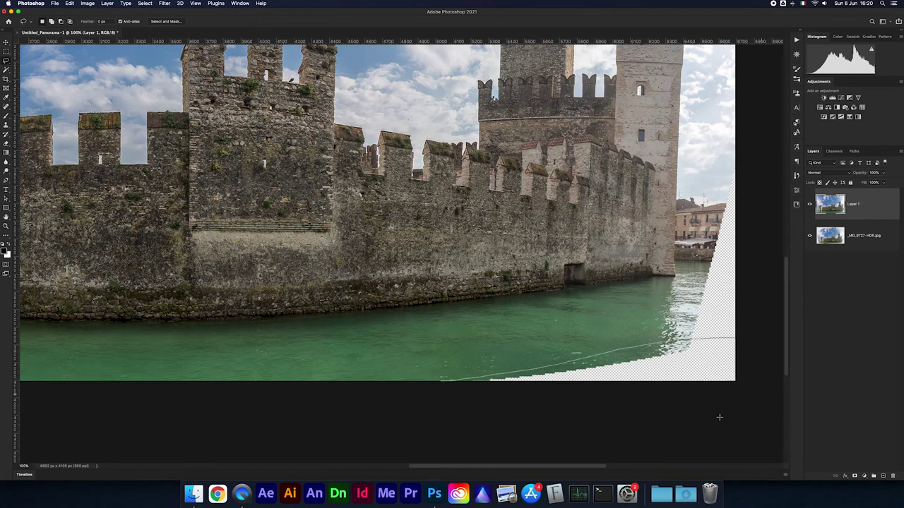
left_click_drag(719, 418, 659, 379)
right_click(659, 342)
left_click(675, 429)
key("Return")
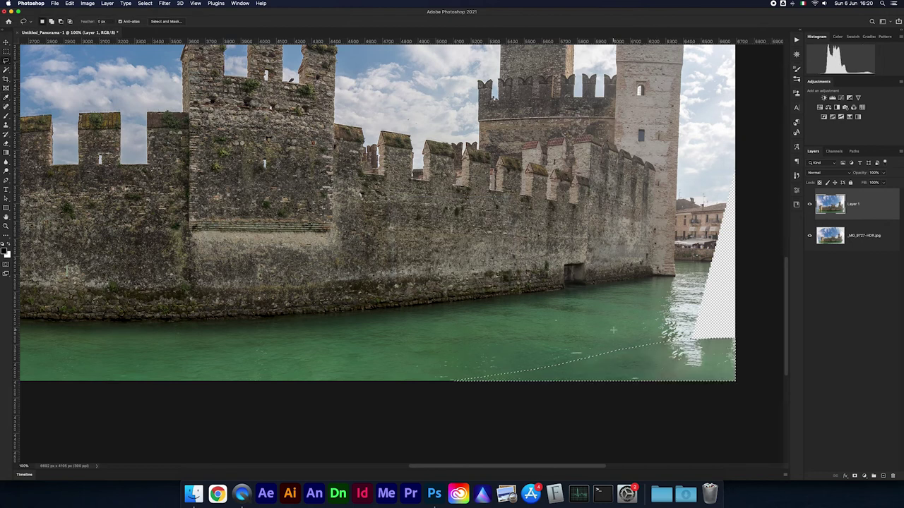
key("super+d")
Content-aware fill the remaining transparent wedge at the right, repeating the fill until covered
scroll(663, 338, "right", 3)
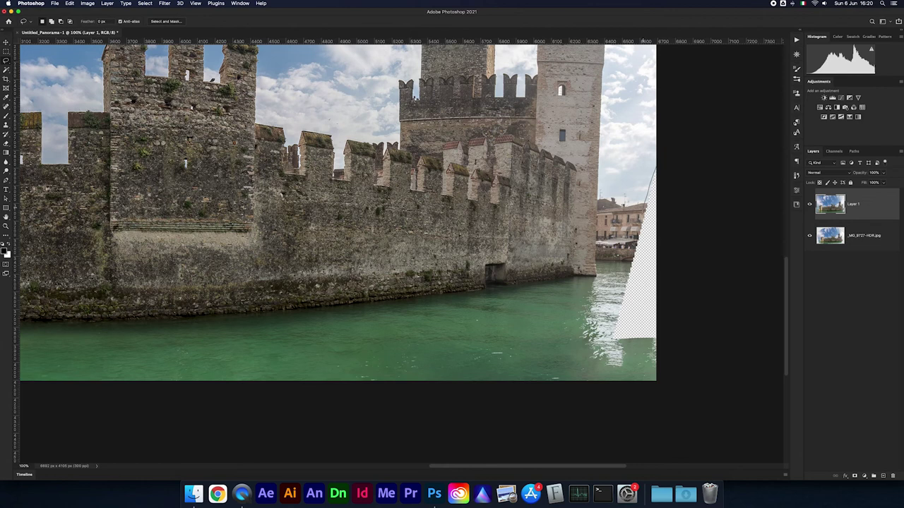
left_click_drag(688, 270, 692, 227)
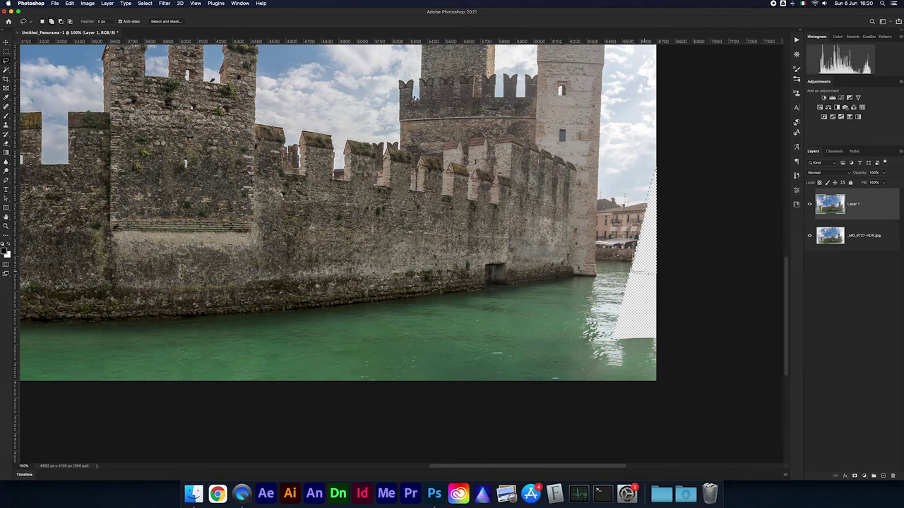
right_click(648, 250)
left_click(658, 337)
key("Return")
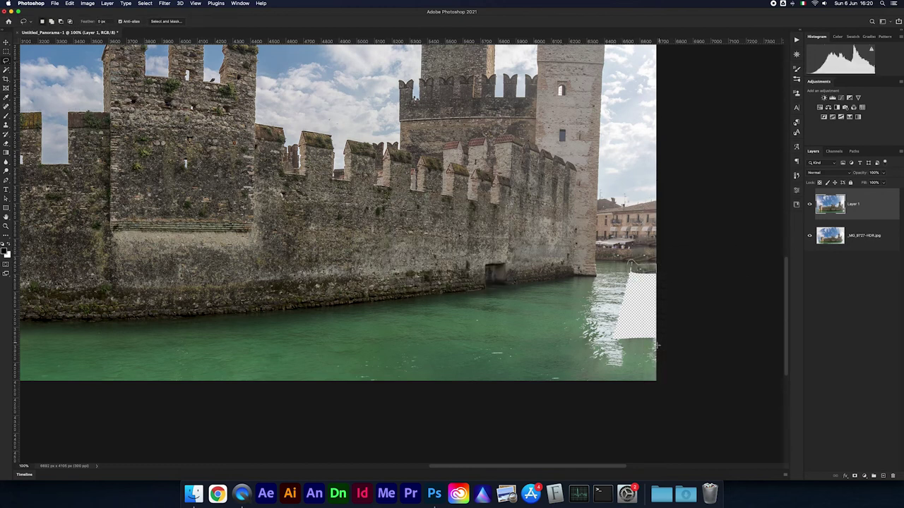
right_click(640, 288)
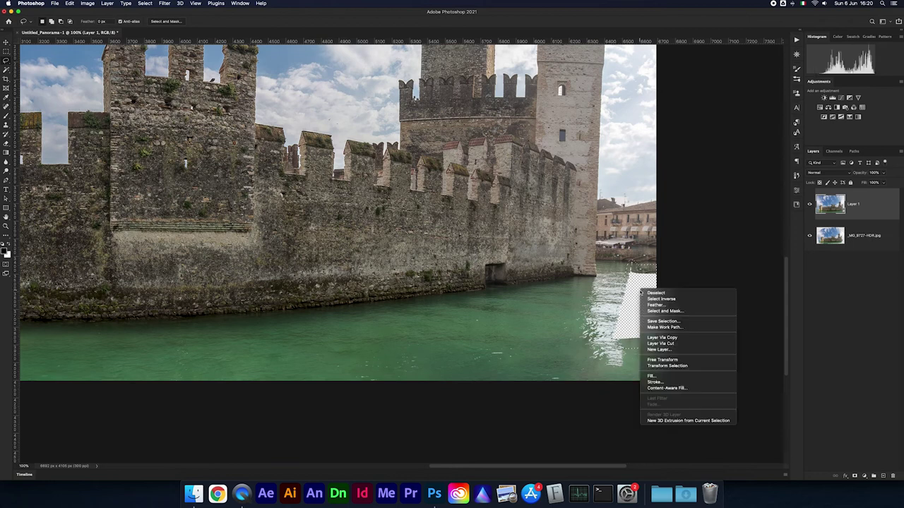
left_click(657, 374)
key("Return")
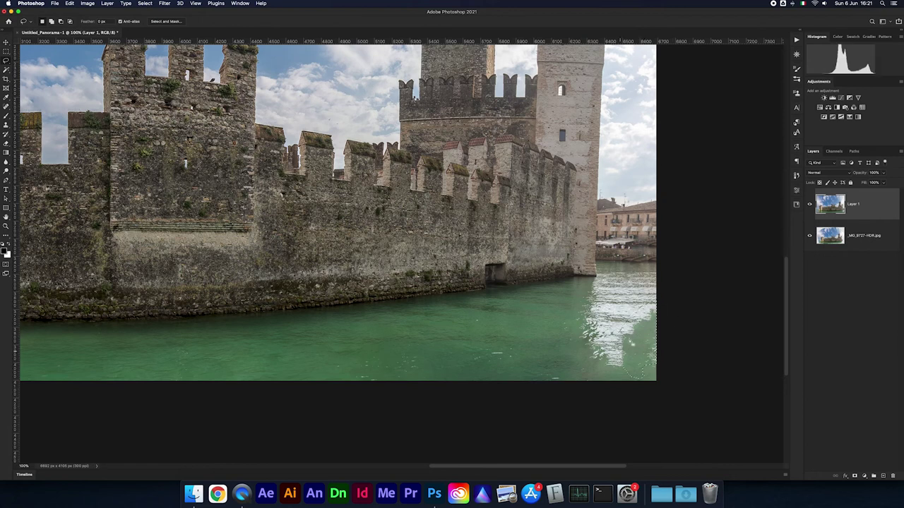
right_click(661, 382)
left_click(663, 424)
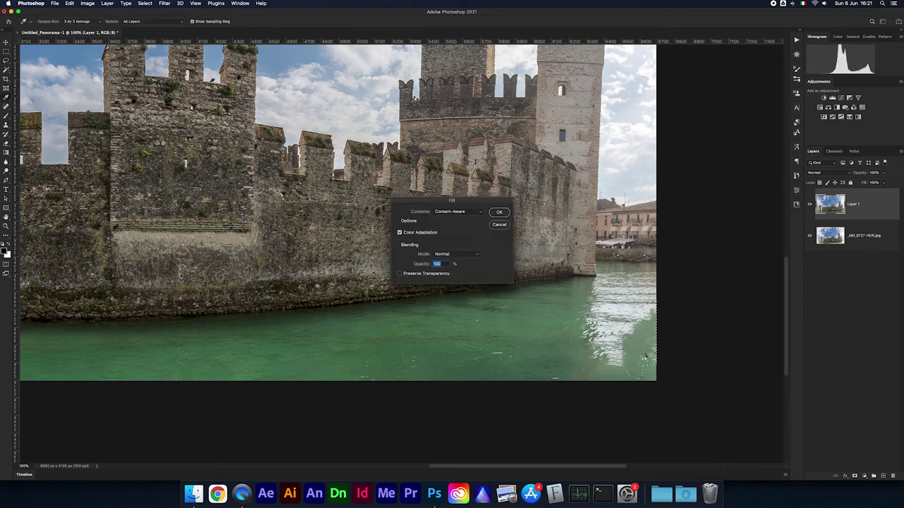
key("Return")
Content-aware fill the last gap at the bottom-right corner
left_click_drag(621, 382, 658, 338)
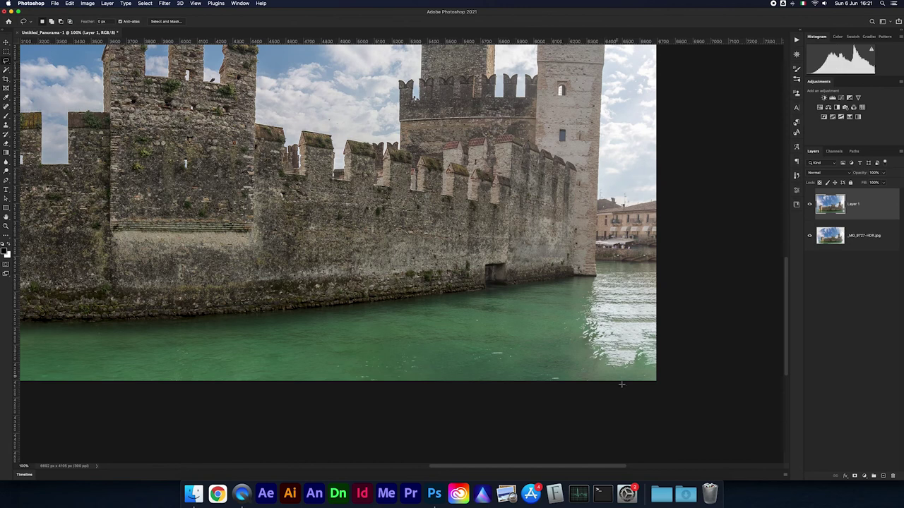
right_click(634, 341)
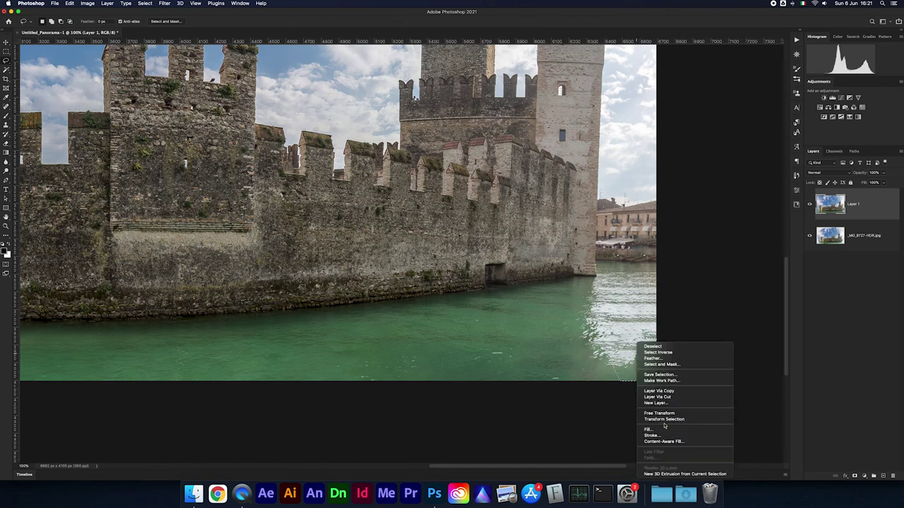
left_click(664, 428)
key("Return")
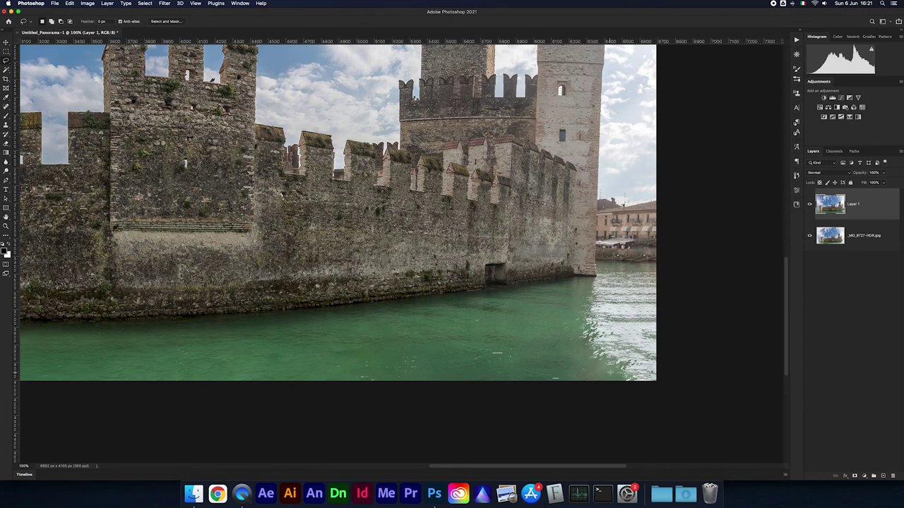
key("super+minus")
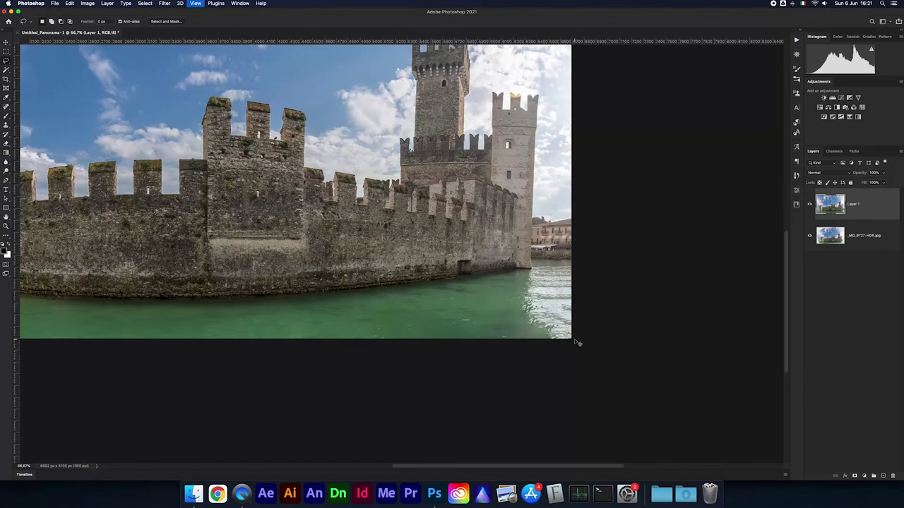
Zoom out, then add vertical guides at the left and right image edges and a horizontal guide at the waterline
key("super+minus")
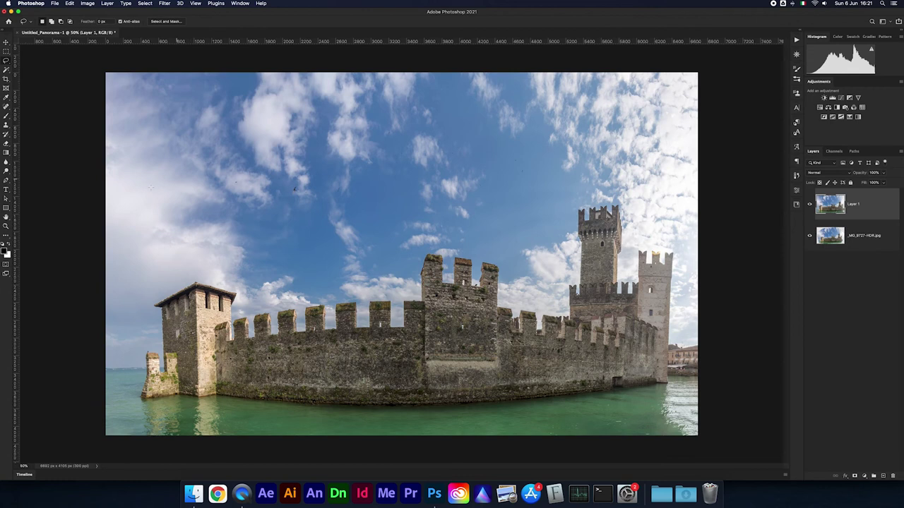
left_click_drag(15, 229, 137, 241)
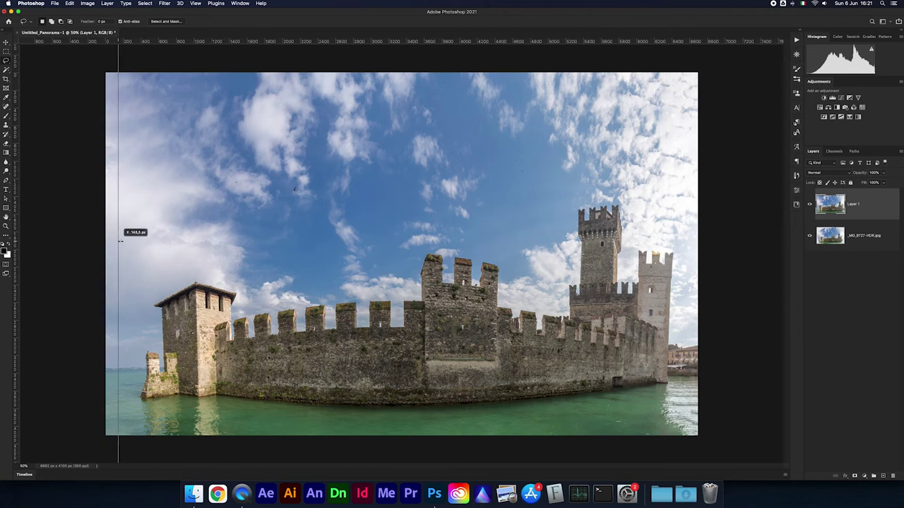
mouse_move(17, 212)
left_mouse_down()
mouse_move(658, 238)
mouse_move(674, 229)
left_mouse_up()
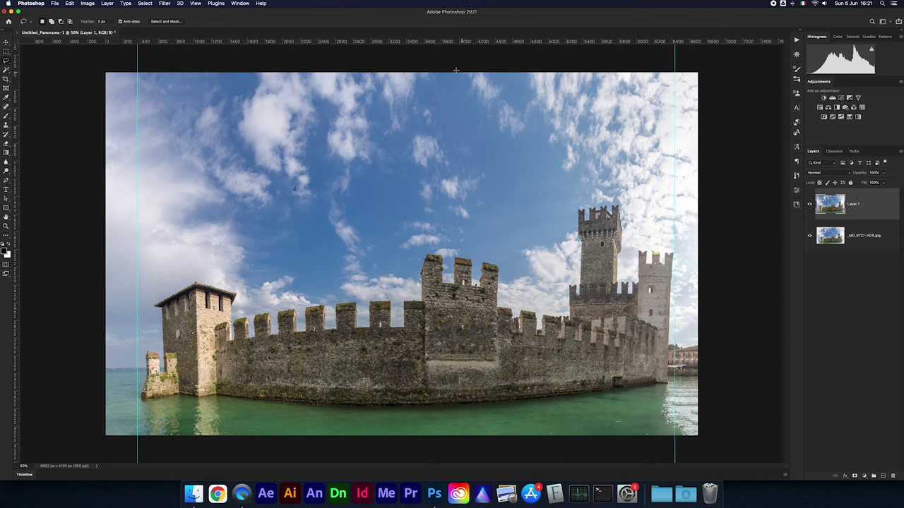
left_click_drag(438, 40, 430, 363)
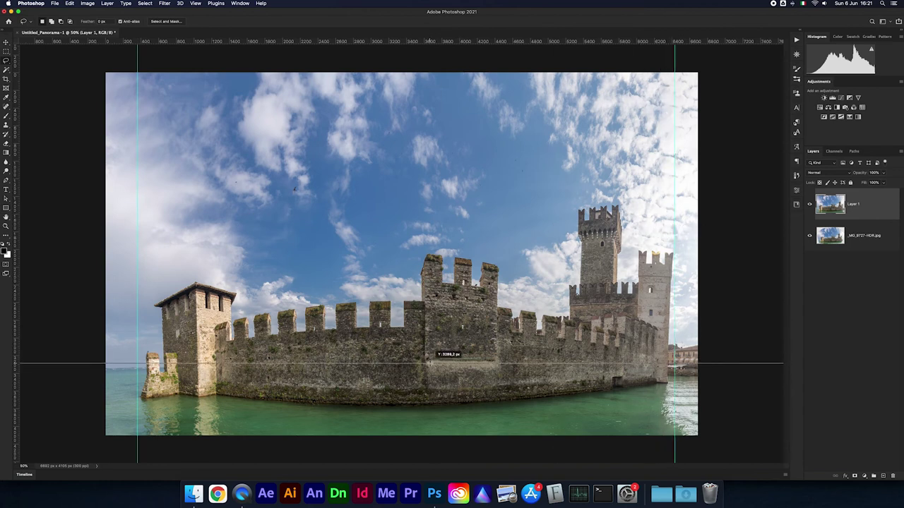
left_click_drag(430, 364, 431, 365)
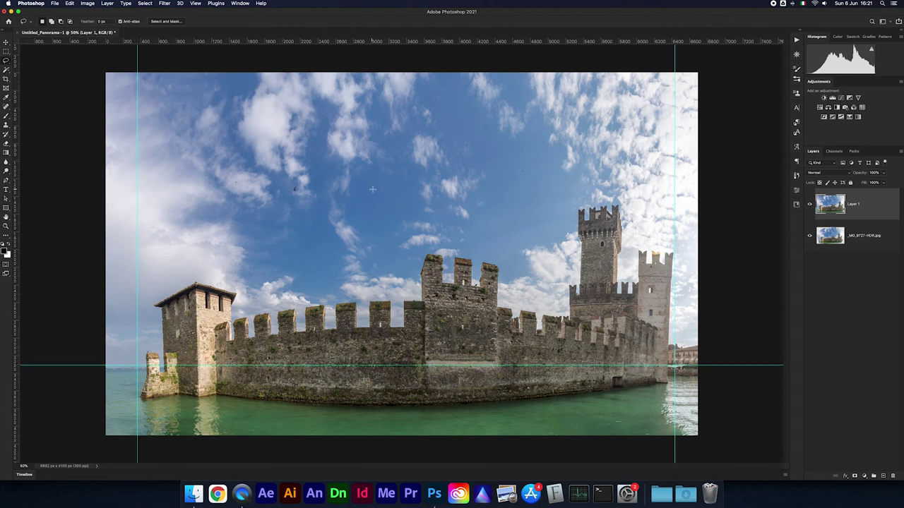
Distort the layer by pulling the bottom-left and bottom-right corners outward to straighten the sides
key("super+t")
right_click(429, 165)
left_click(452, 198)
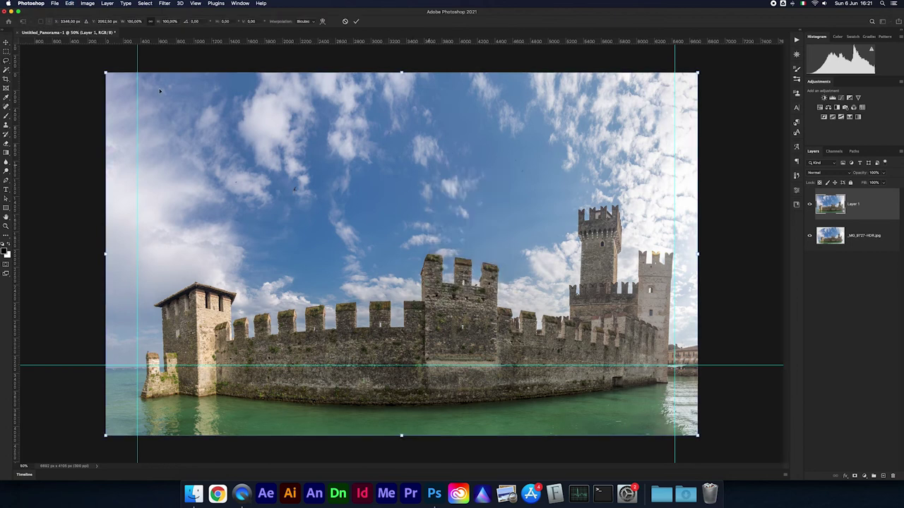
left_click_drag(105, 436, 92, 436)
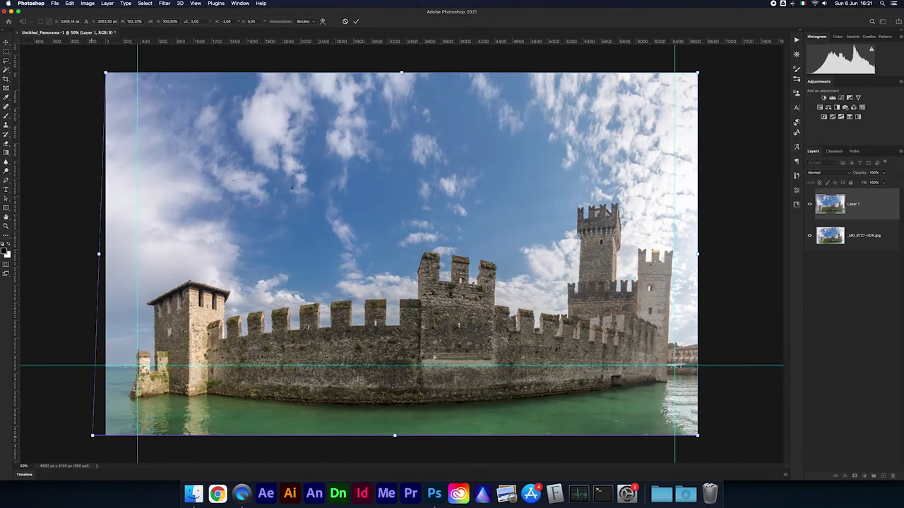
left_click_drag(698, 436, 713, 436)
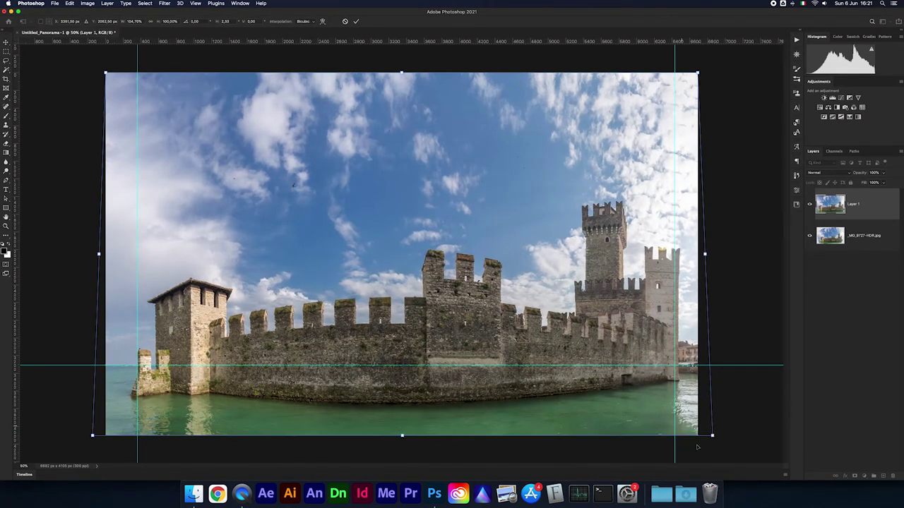
Warp the mesh to flatten the castle walls and bend the water's lower edge into line
right_click(407, 170)
left_click(429, 219)
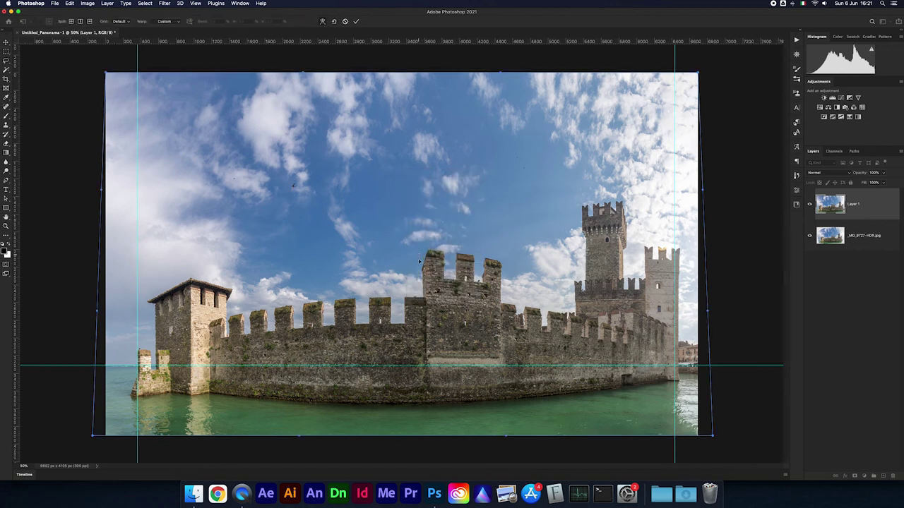
left_click_drag(418, 262, 419, 275)
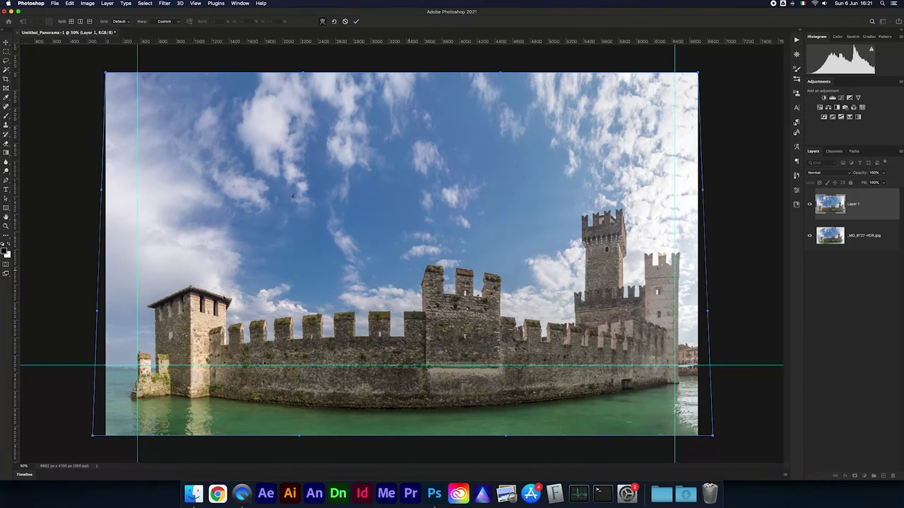
left_click_drag(177, 201, 175, 191)
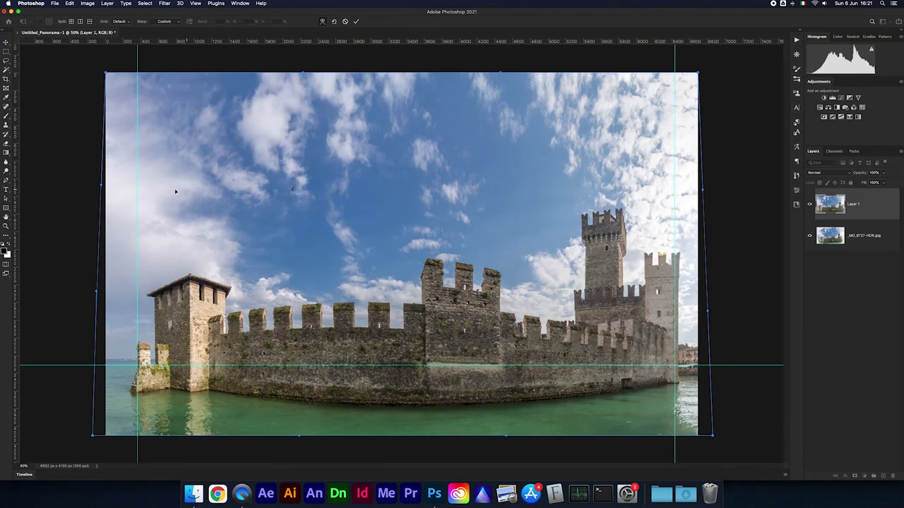
left_click_drag(606, 208, 612, 207)
left_click_drag(340, 230, 382, 234)
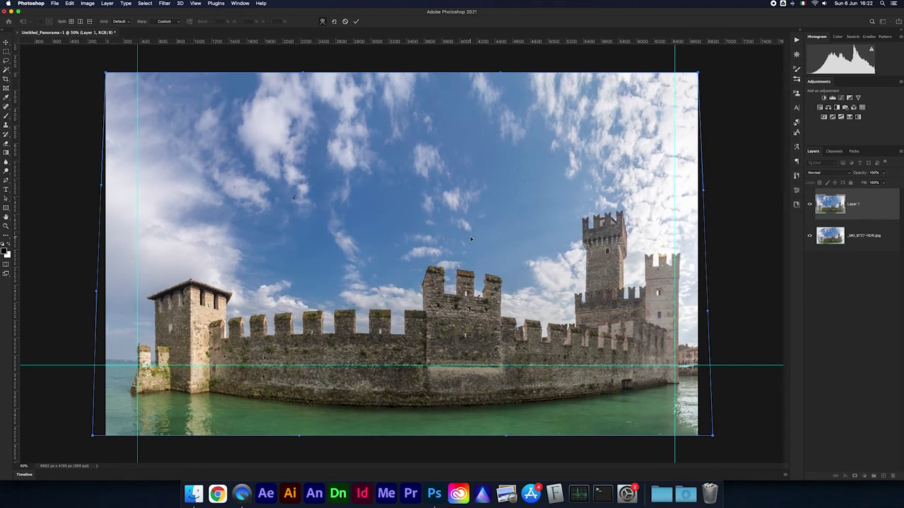
left_click_drag(471, 239, 466, 247)
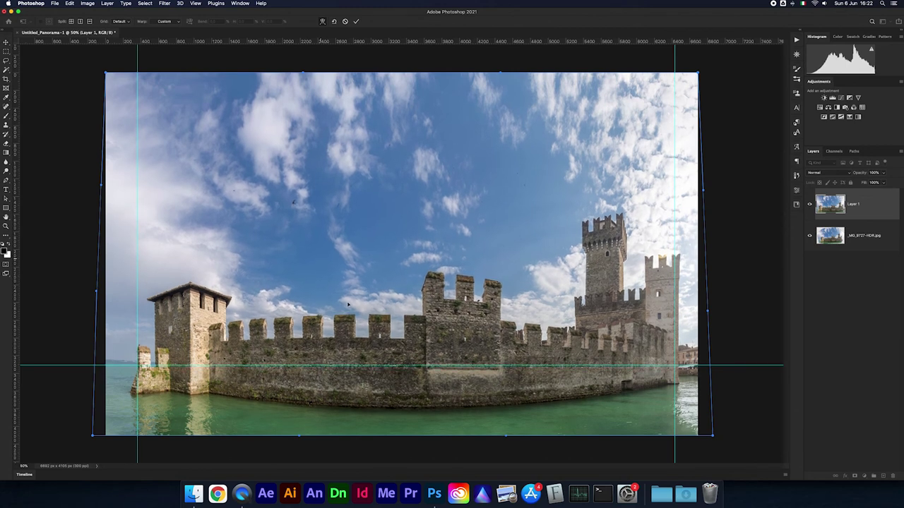
left_click_drag(422, 422, 424, 388)
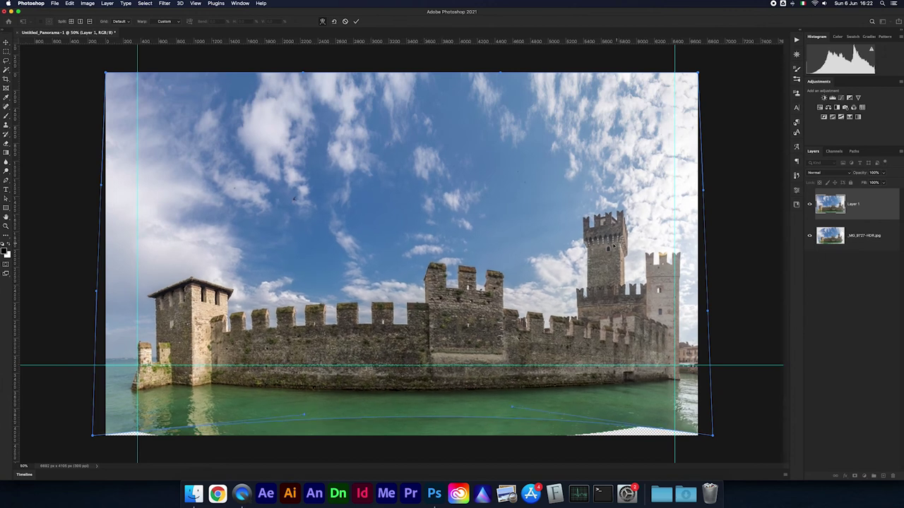
Stretch the warped layer taller by raising its top edge, and commit the transform
key("super+minus")
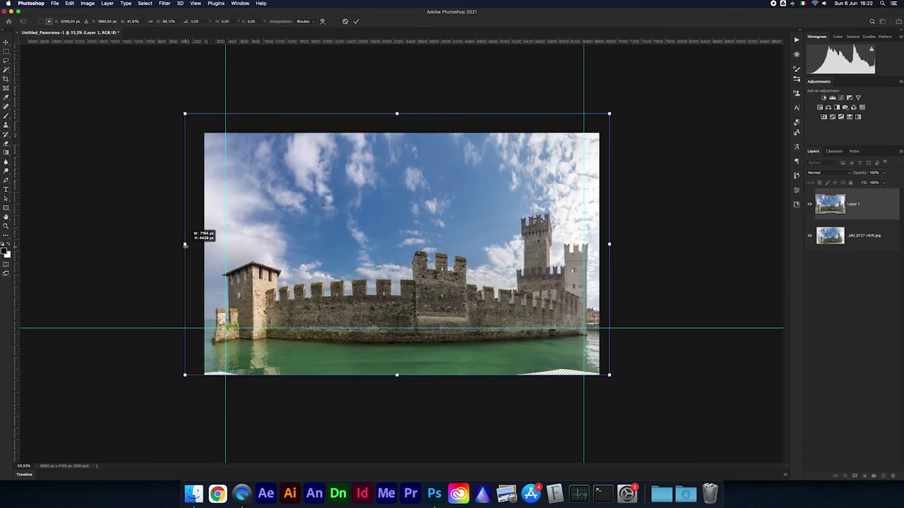
left_click_drag(398, 113, 398, 74)
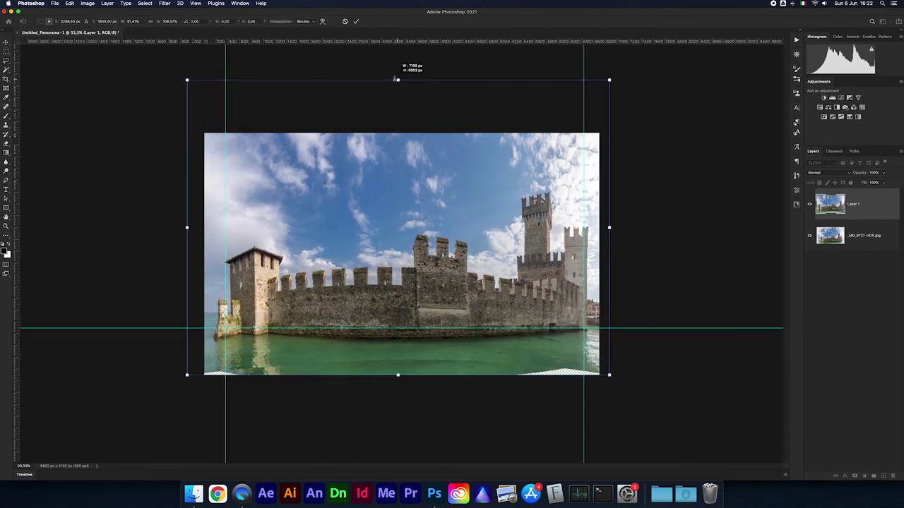
left_click(831, 237)
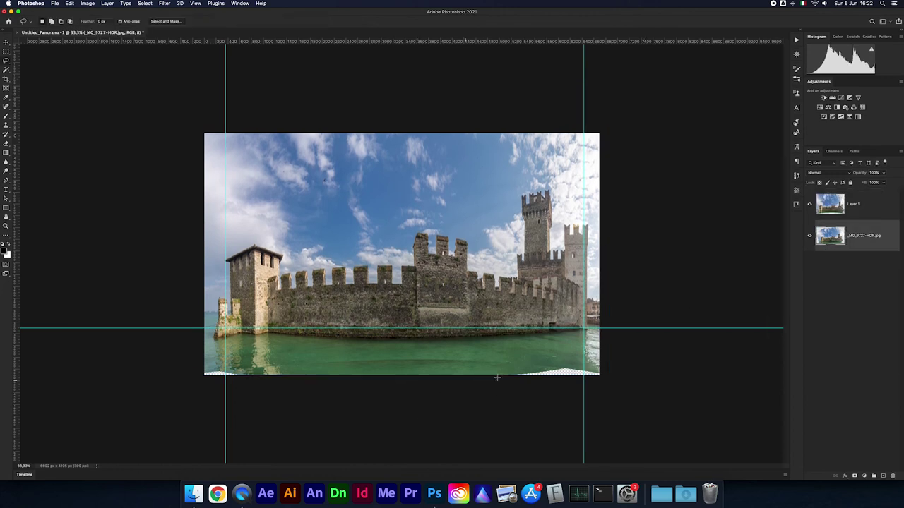
Shift the original bottom layer about 28 px, hide it, and make Layer 1 active
key("v")
left_click_drag(534, 261, 531, 273)
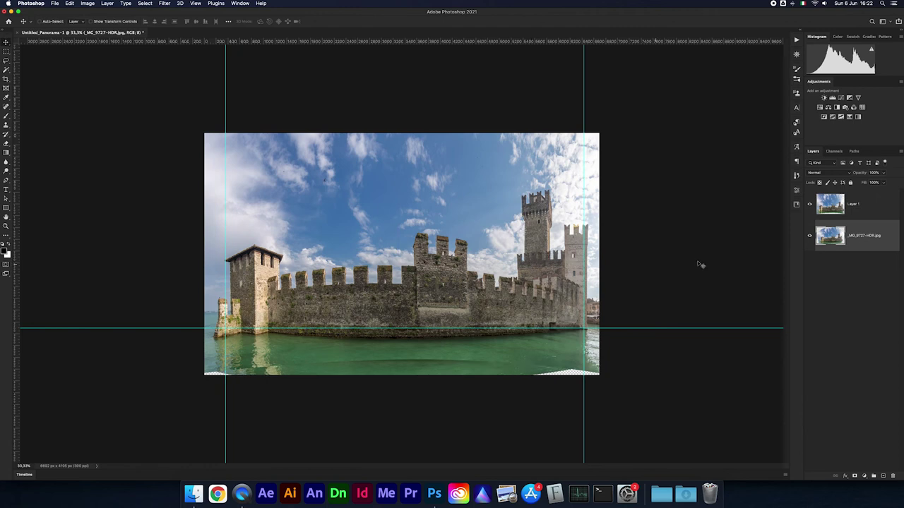
left_click(809, 204)
left_click(809, 204)
left_click(809, 236)
left_click(865, 204)
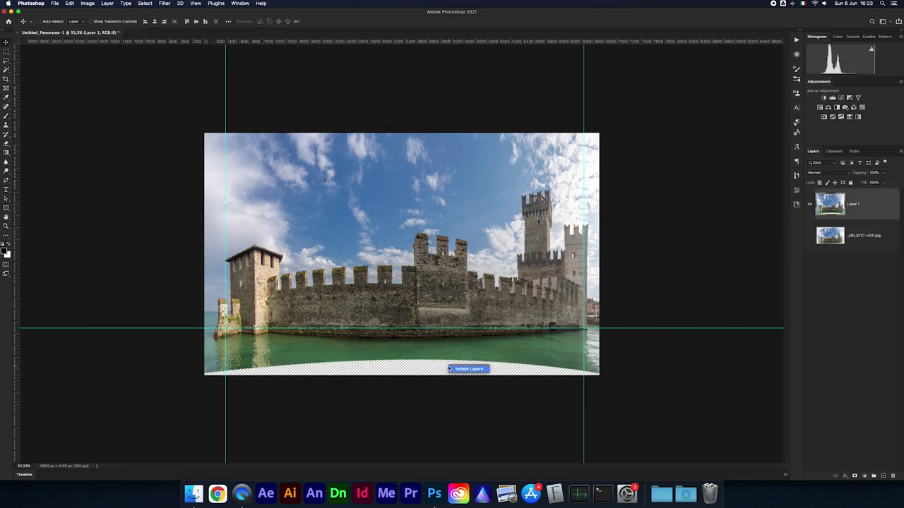
Content-Aware Fill the selected bottom gap with matching water, then zoom in to inspect it
key("m")
right_click(427, 370)
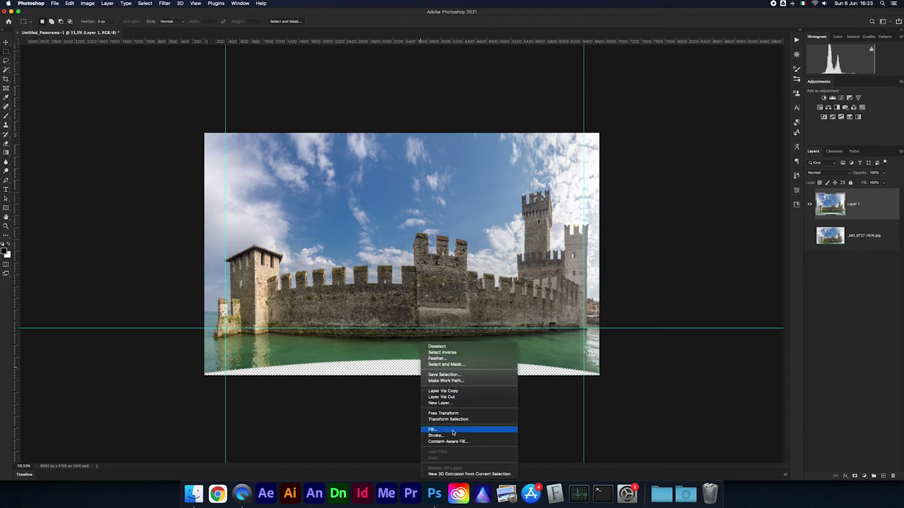
left_click(454, 431)
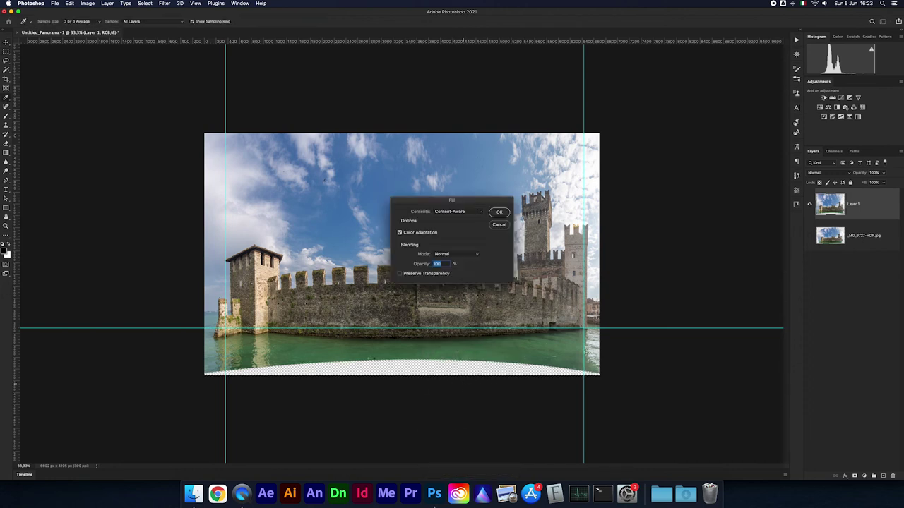
left_click(499, 212)
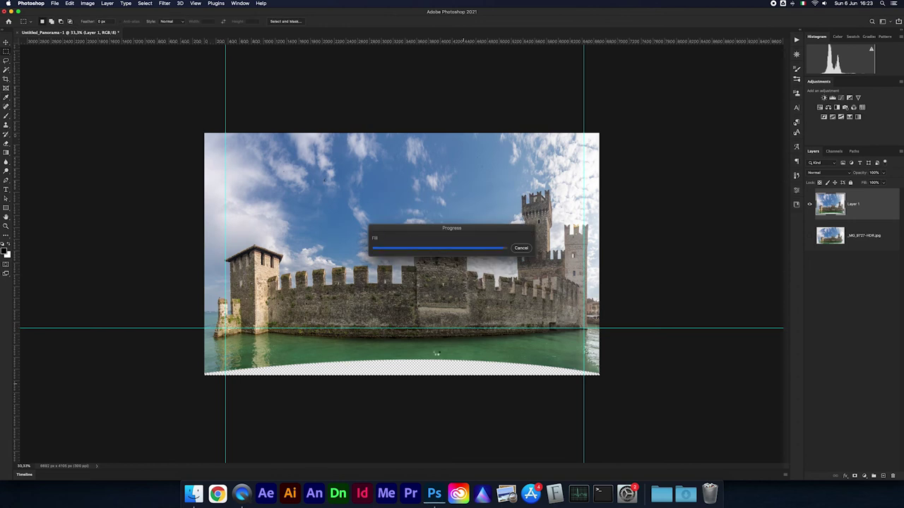
key("super+plus")
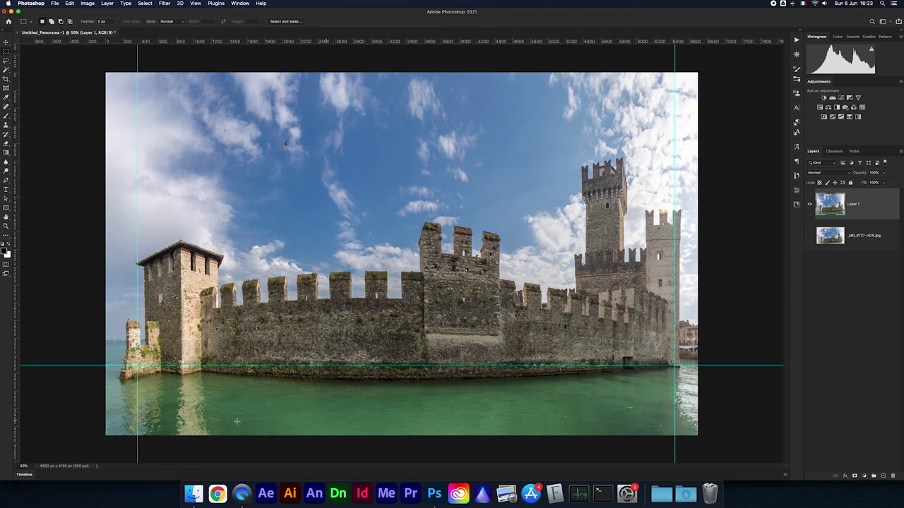
key("s")
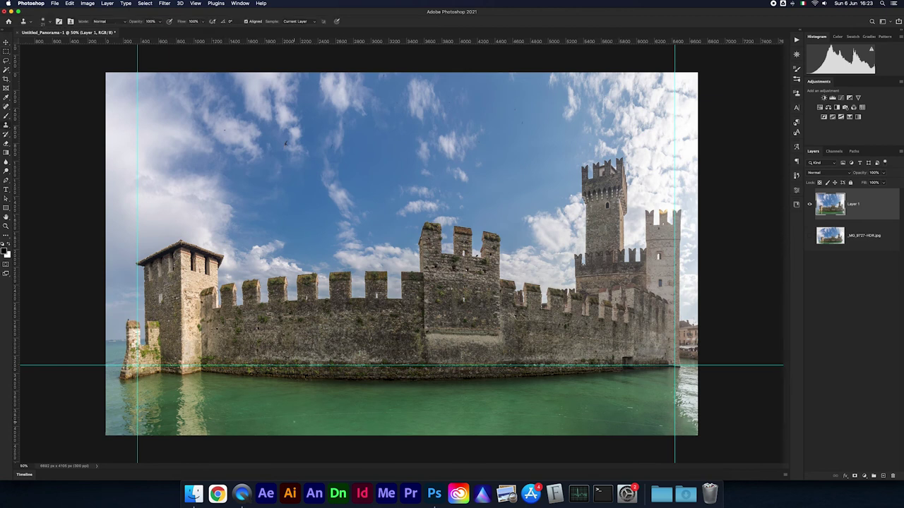
key("super+plus")
scroll(402, 219, "down", 3)
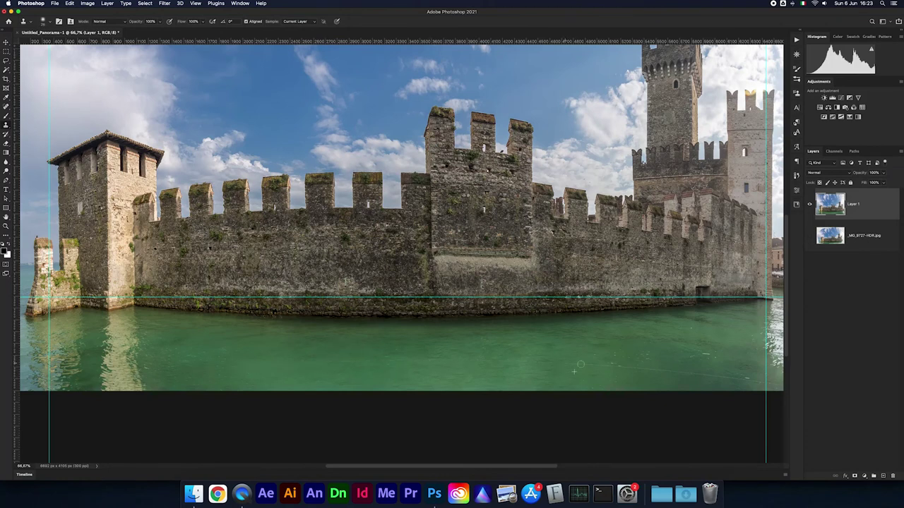
scroll(657, 368, "right", 3)
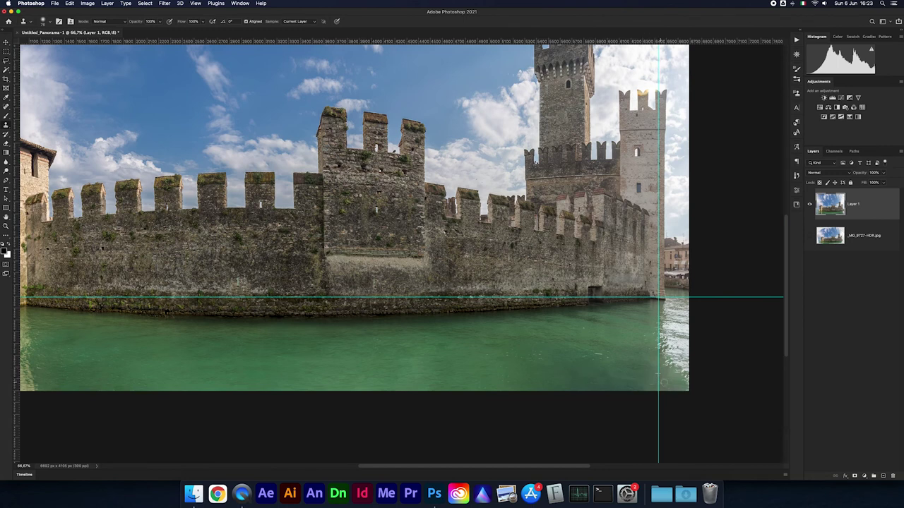
scroll(598, 353, "down", 3)
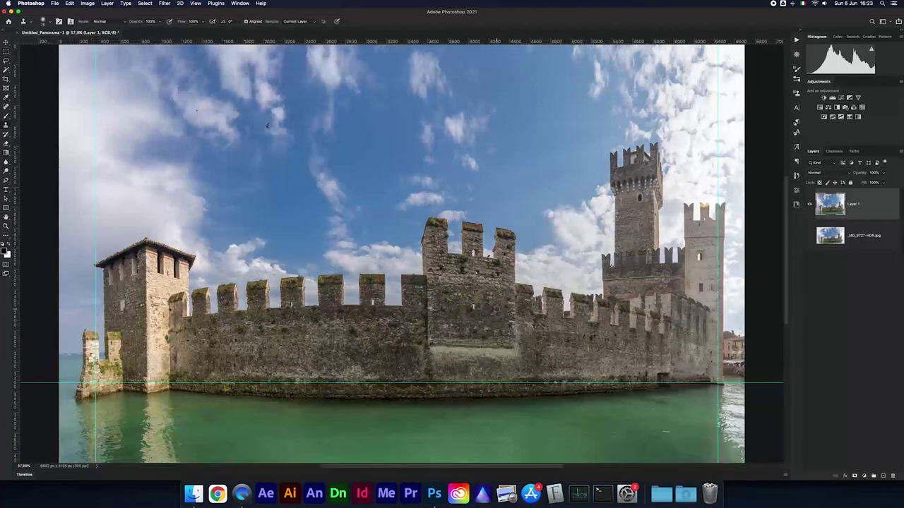
key("ctrl+minus")
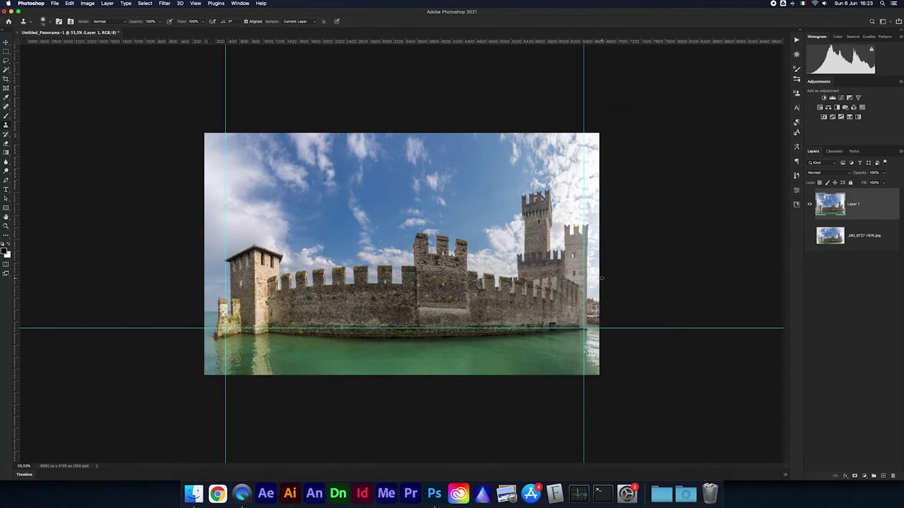
key("v")
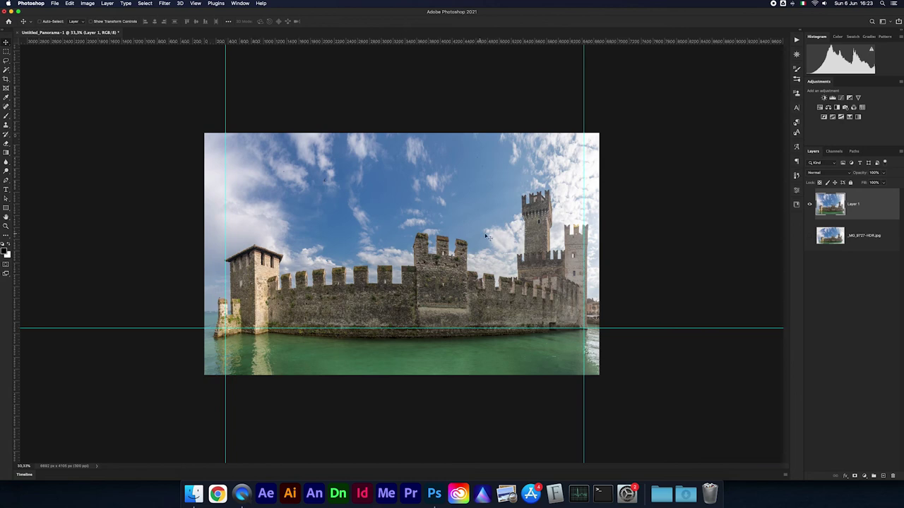
Open Liquify, toggle Preview to compare, and close it leaving the panorama unchanged
key("super+shift+x")
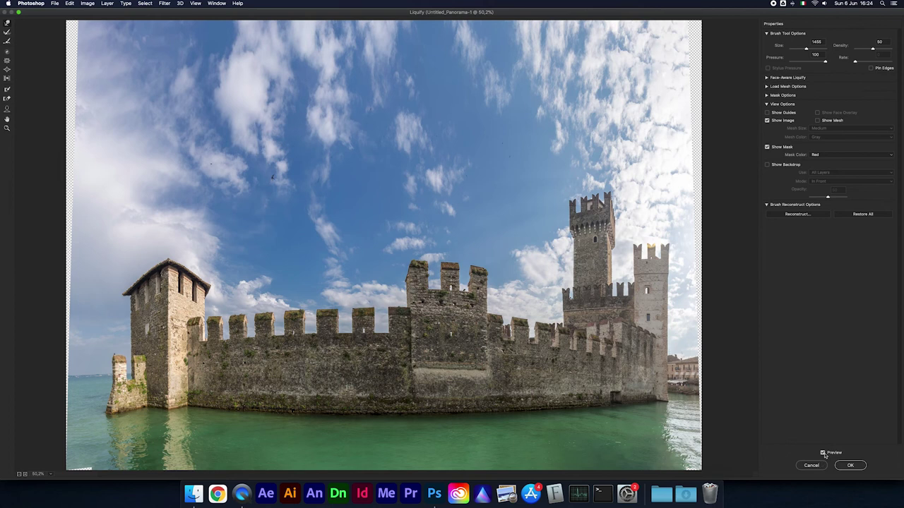
left_click(823, 453)
left_click(822, 453)
left_click(805, 466)
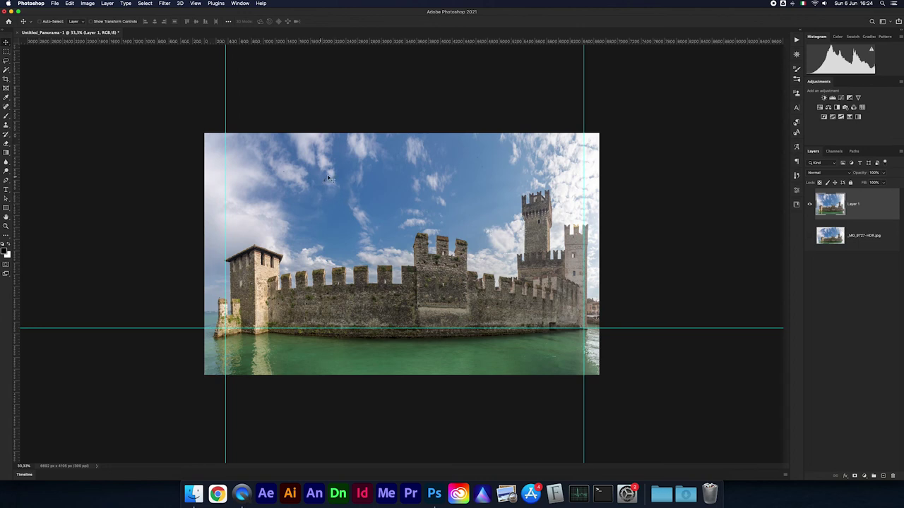
key("super+plus")
Clone nearby sky over the small dark bird above the castle
left_click_drag(277, 175, 354, 271)
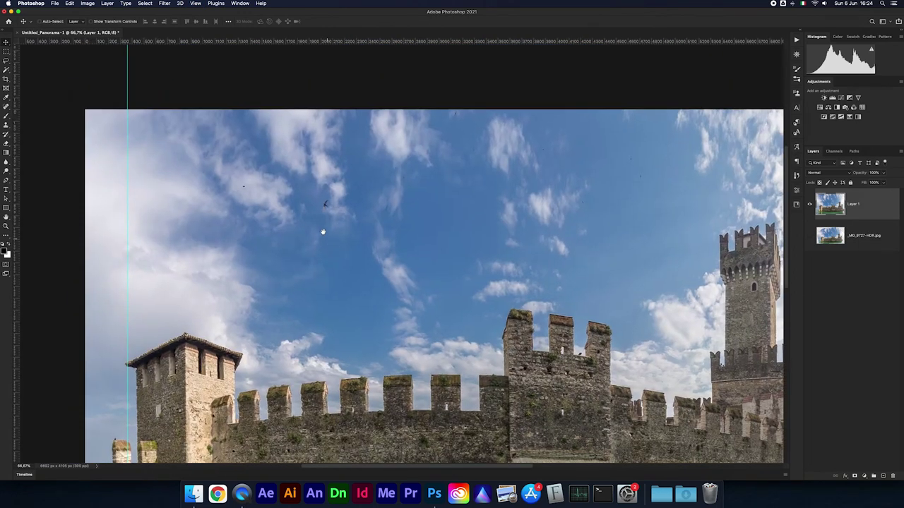
key("s")
left_click(326, 203)
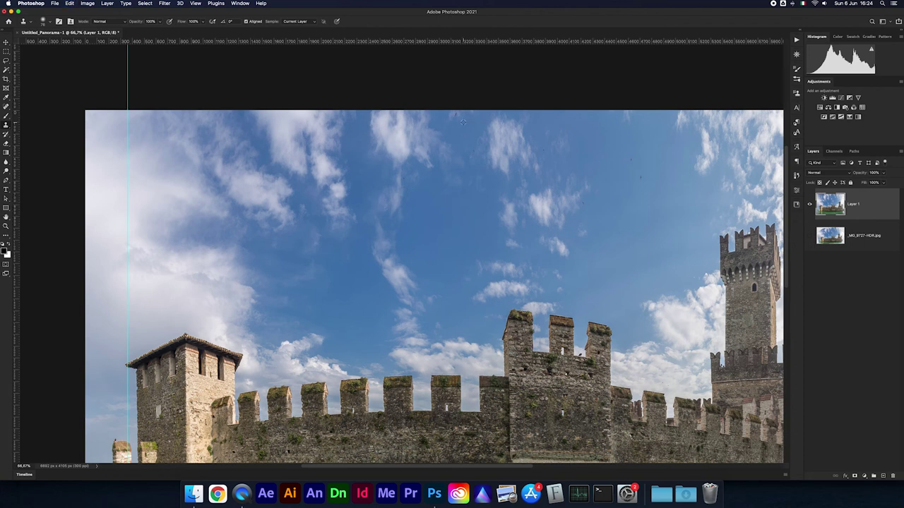
Zoom out to the whole panorama and hide the guides
left_click_drag(433, 271, 441, 262)
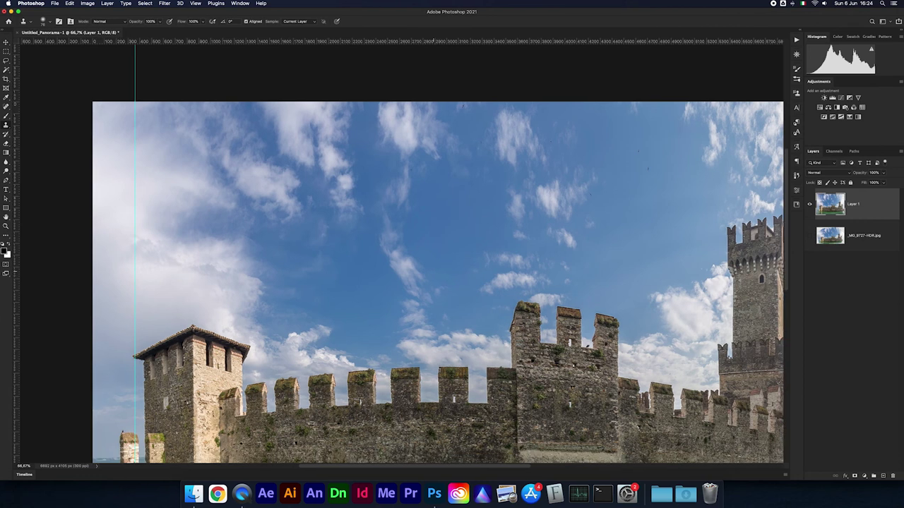
scroll(438, 268, "down", 3)
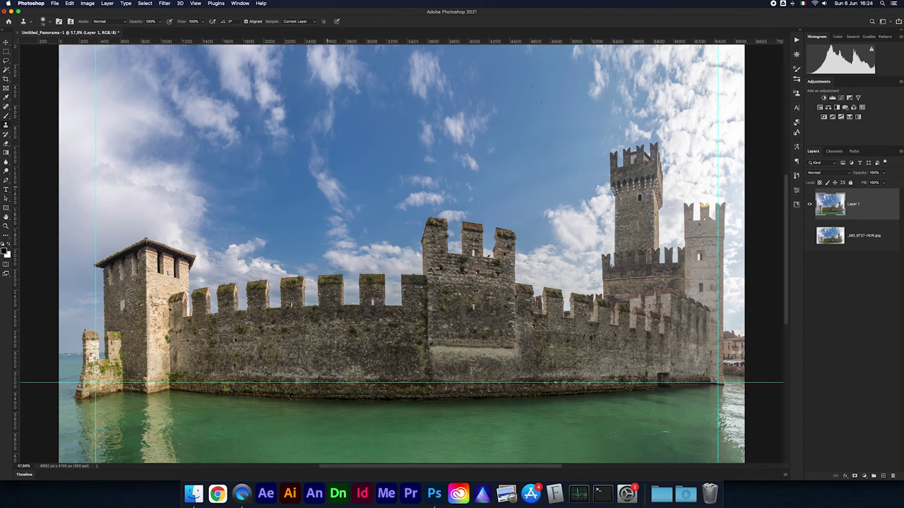
key("ctrl+minus")
key("ctrl+minus")
key("ctrl+semicolon")
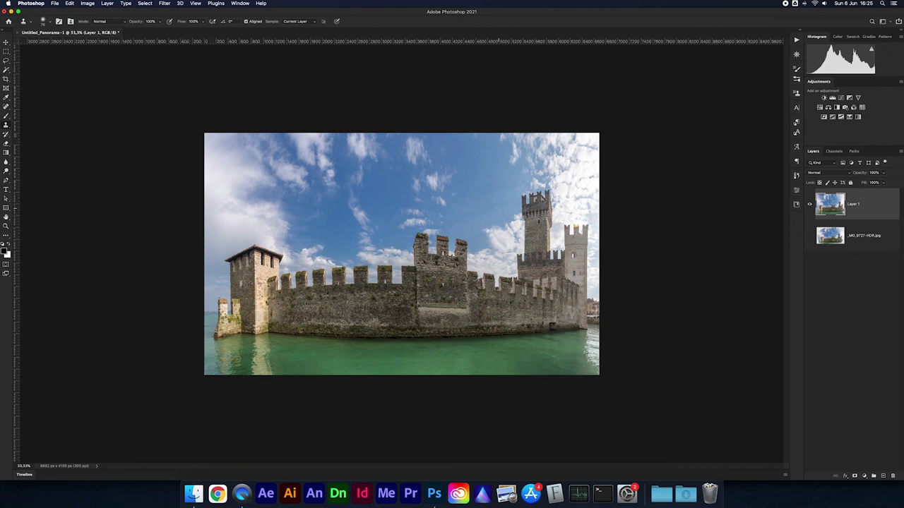
key("v")
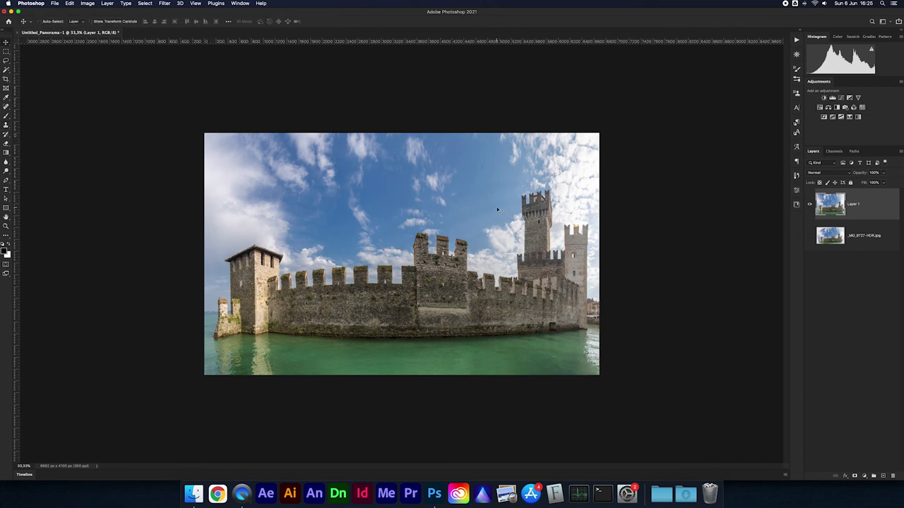